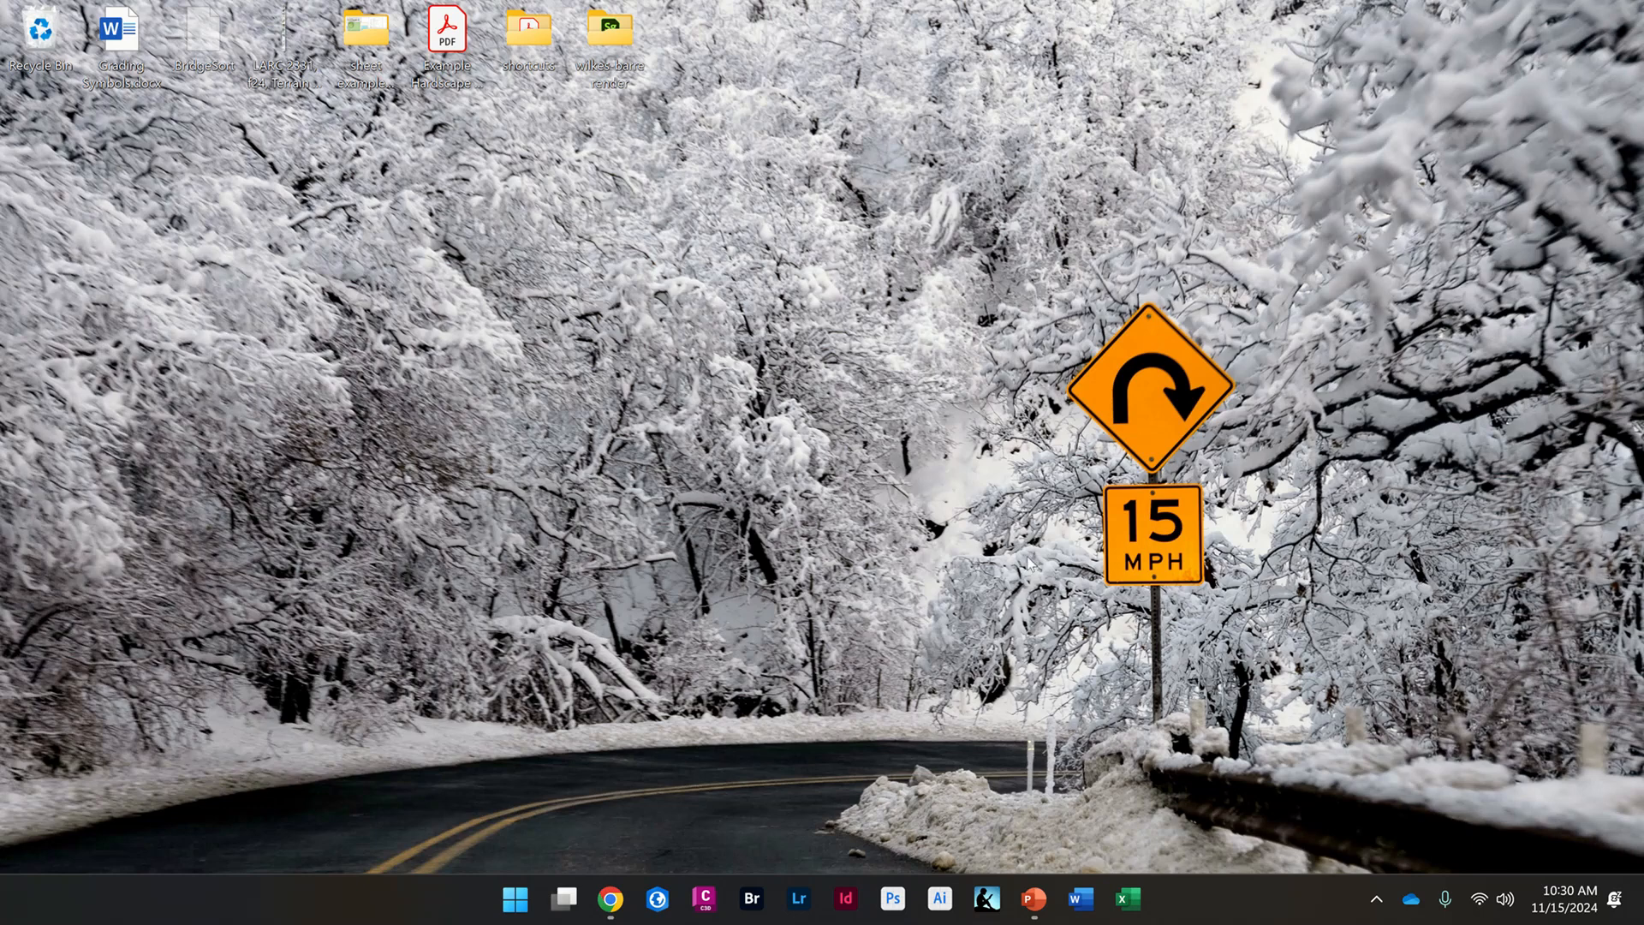
- Switch to Chrome, download Museum Template.zip from the Museum Project page and extract it in the Downloads folder
left_click(608, 904)
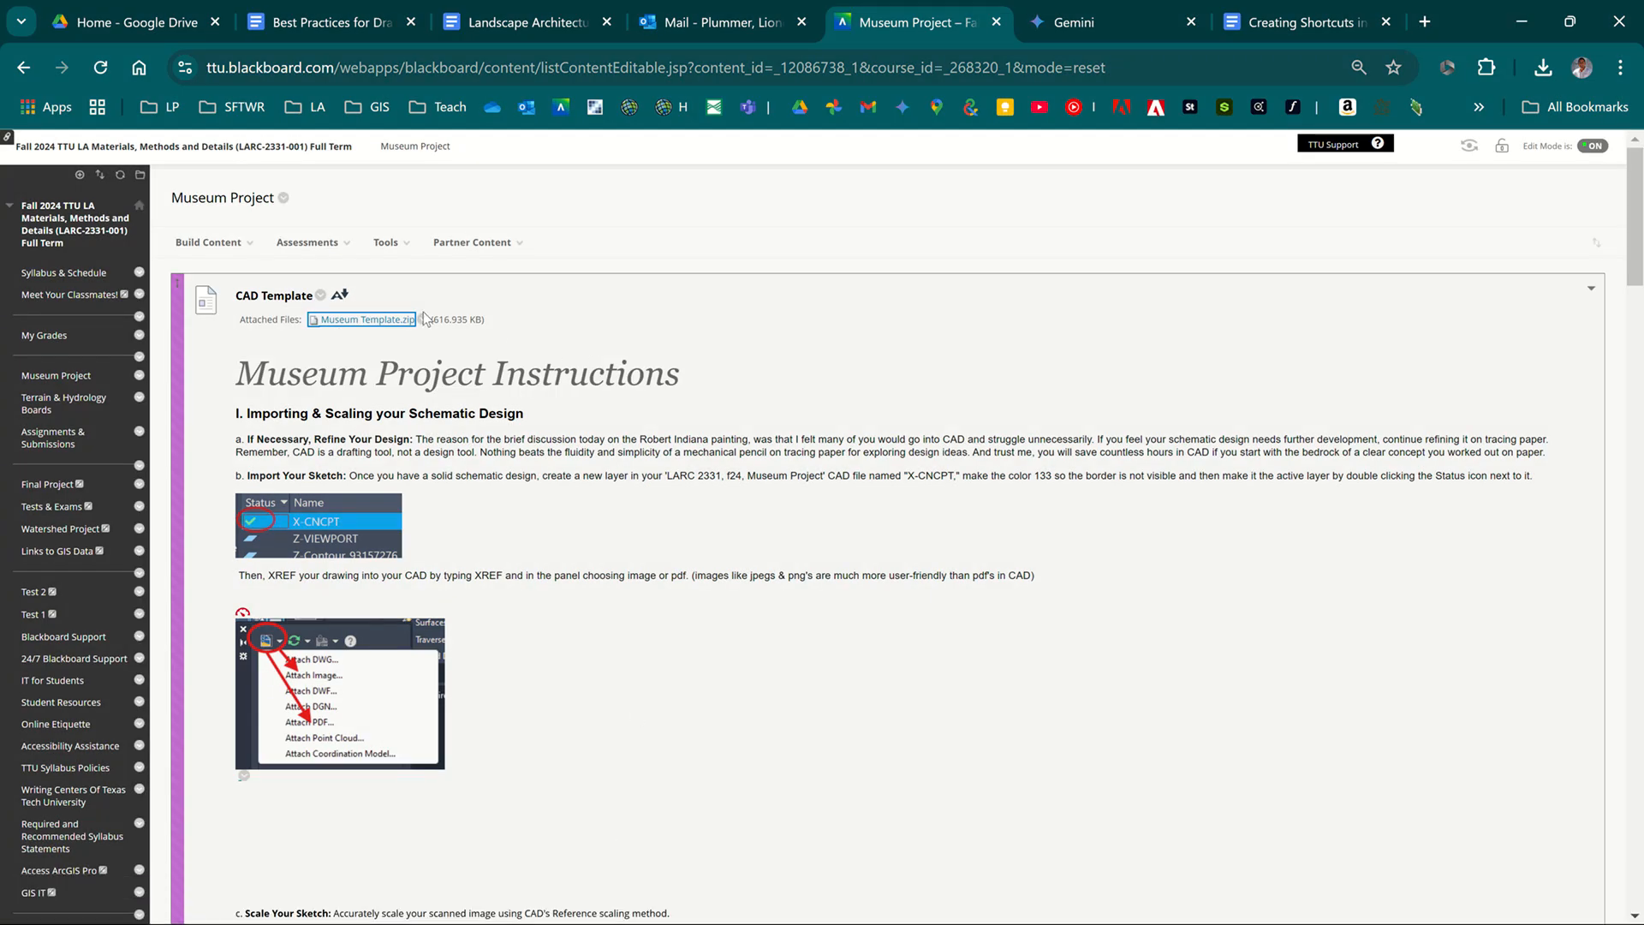
left_click(370, 321)
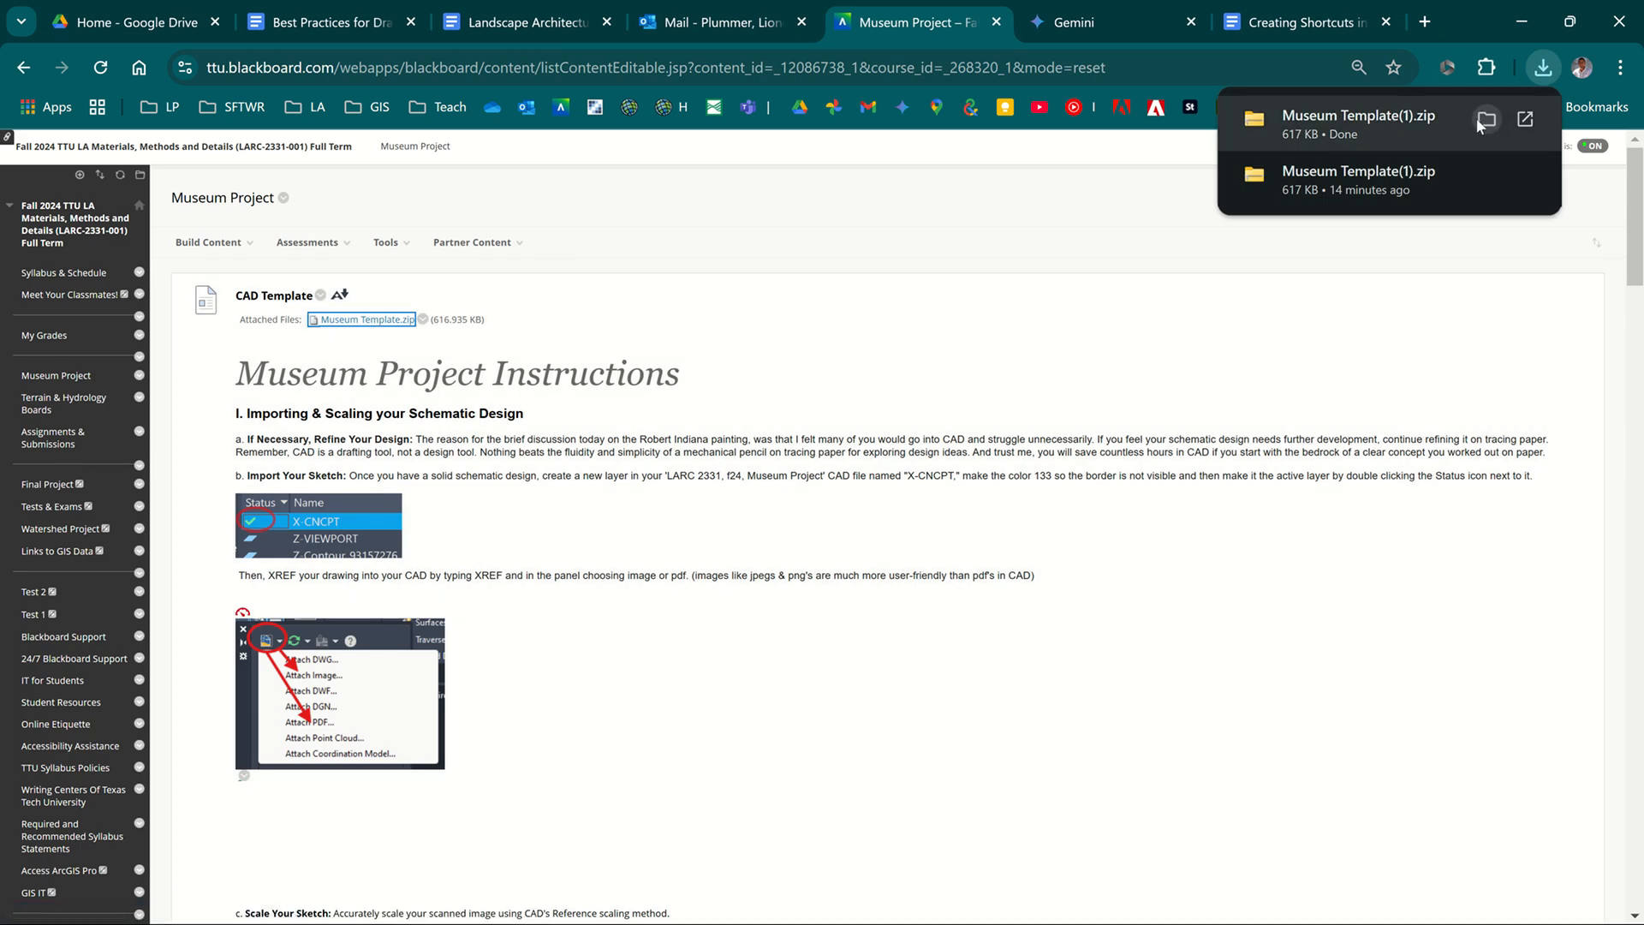
left_click(1486, 121)
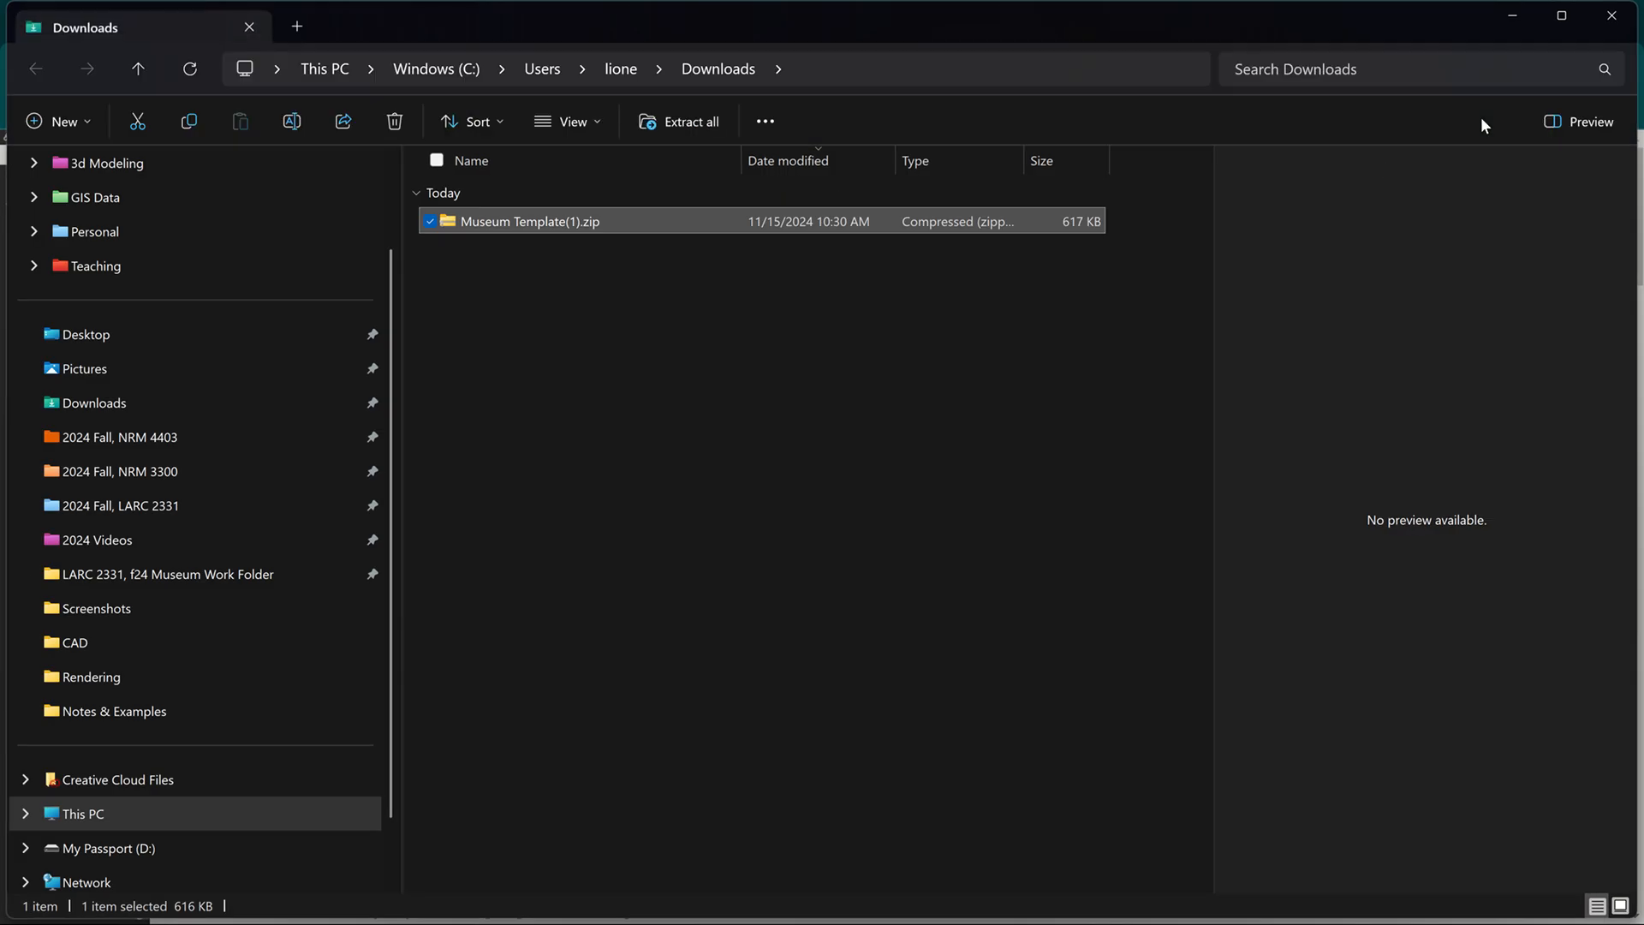
left_click(686, 122)
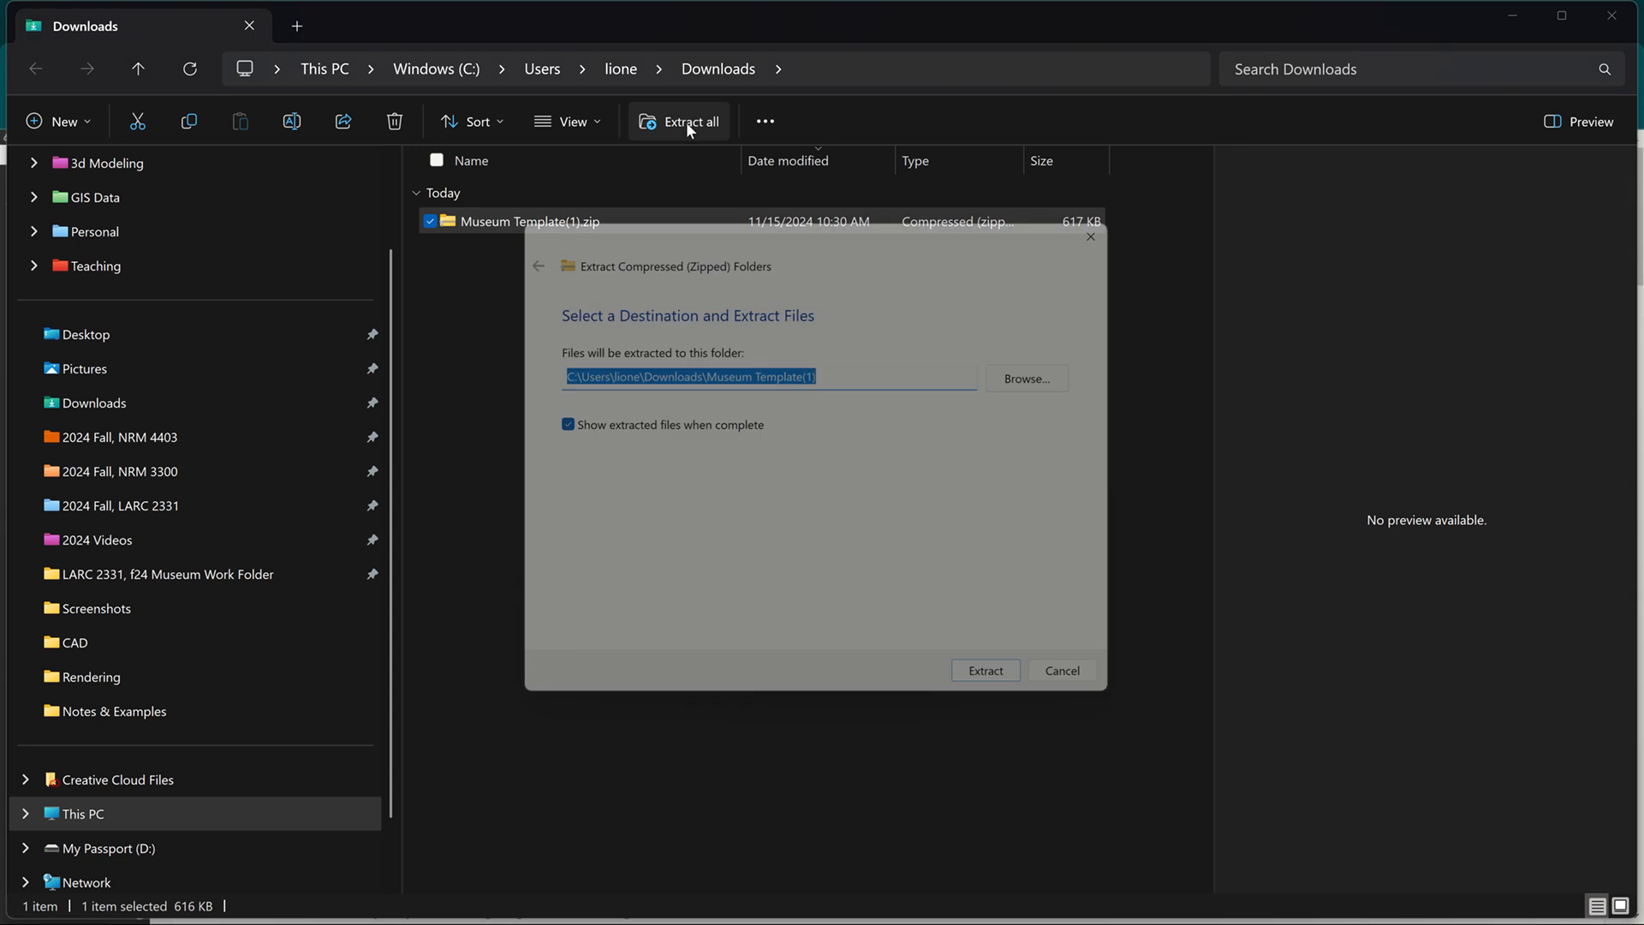
left_click(1017, 698)
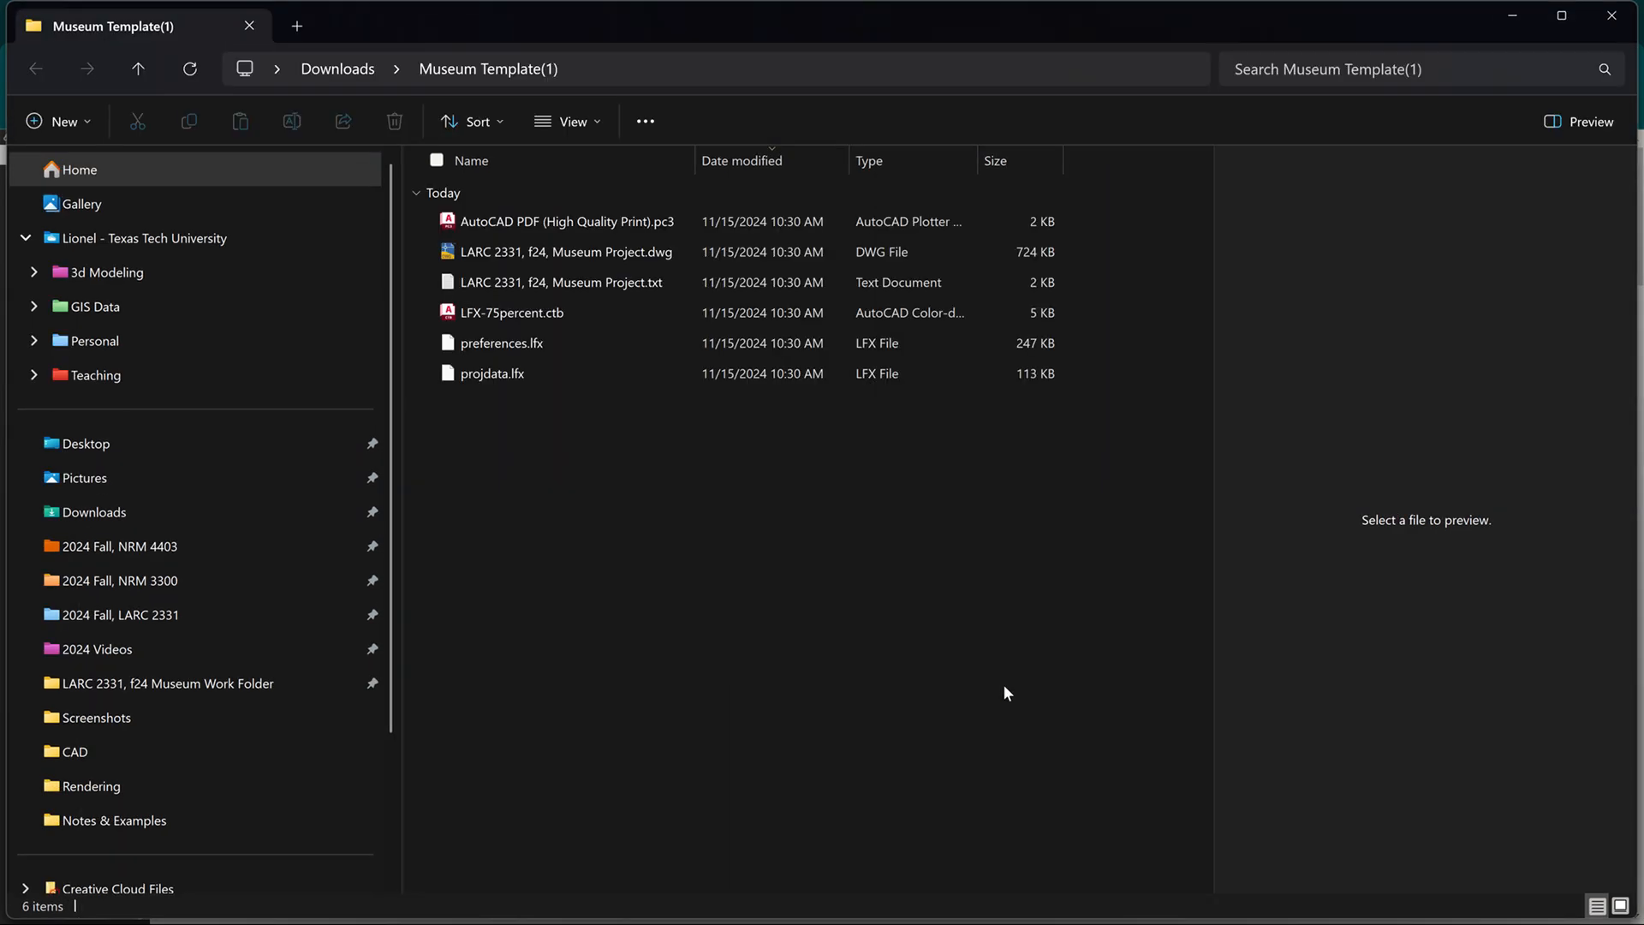
- Delete the downloaded Museum Template(1).zip archive from the Downloads folder
left_click(330, 70)
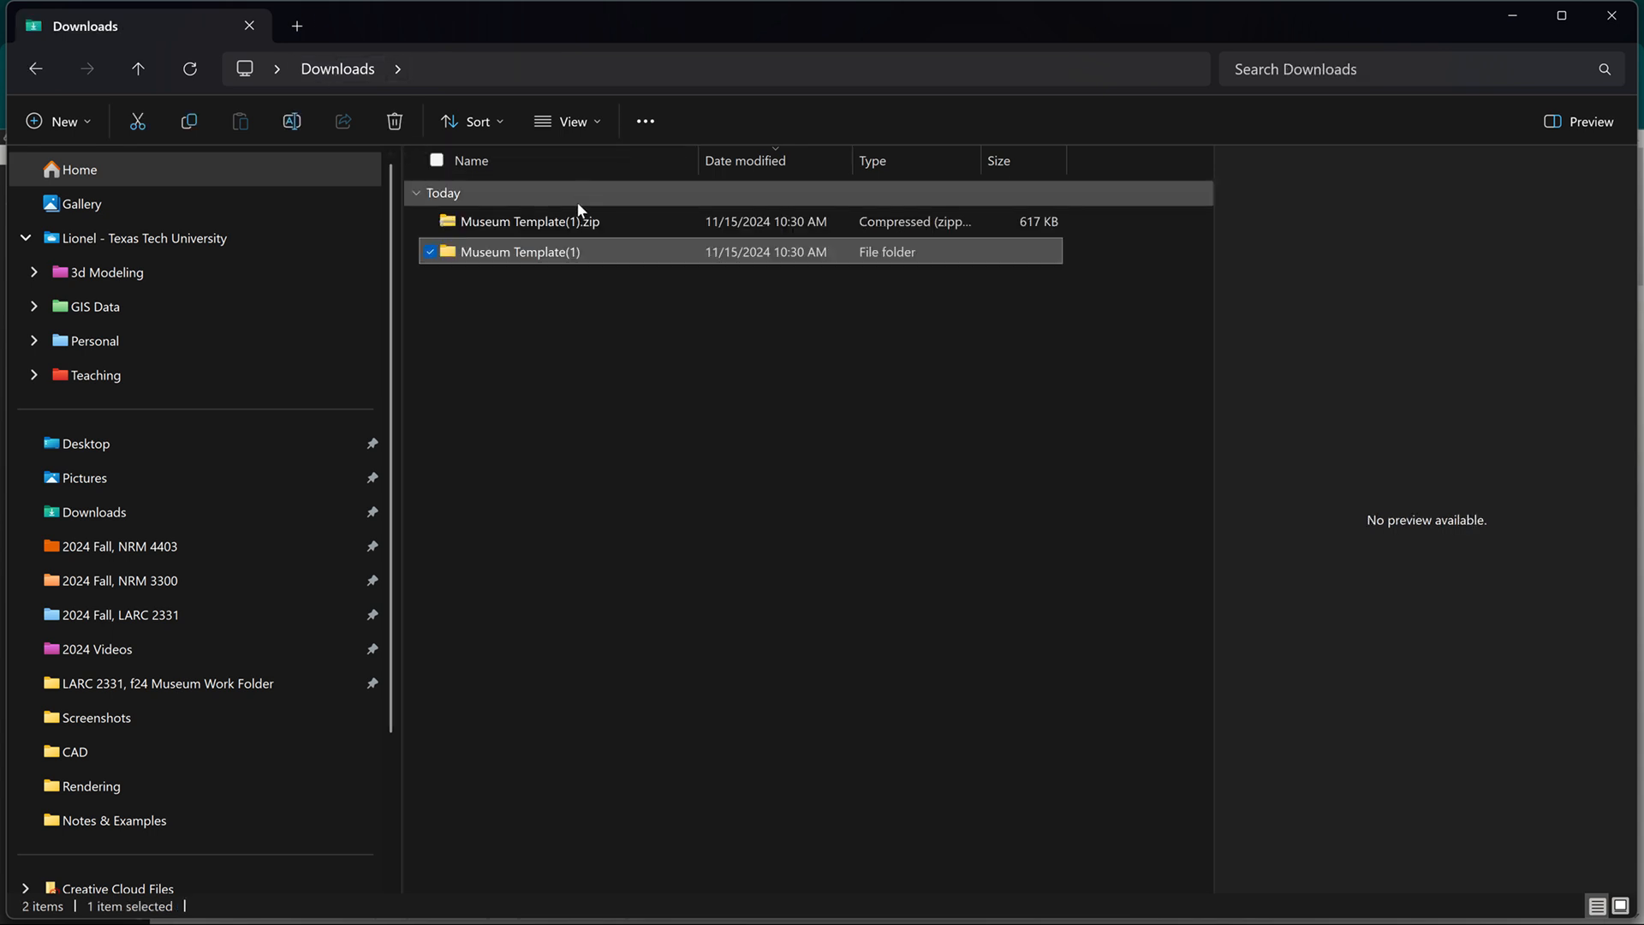
left_click(567, 223)
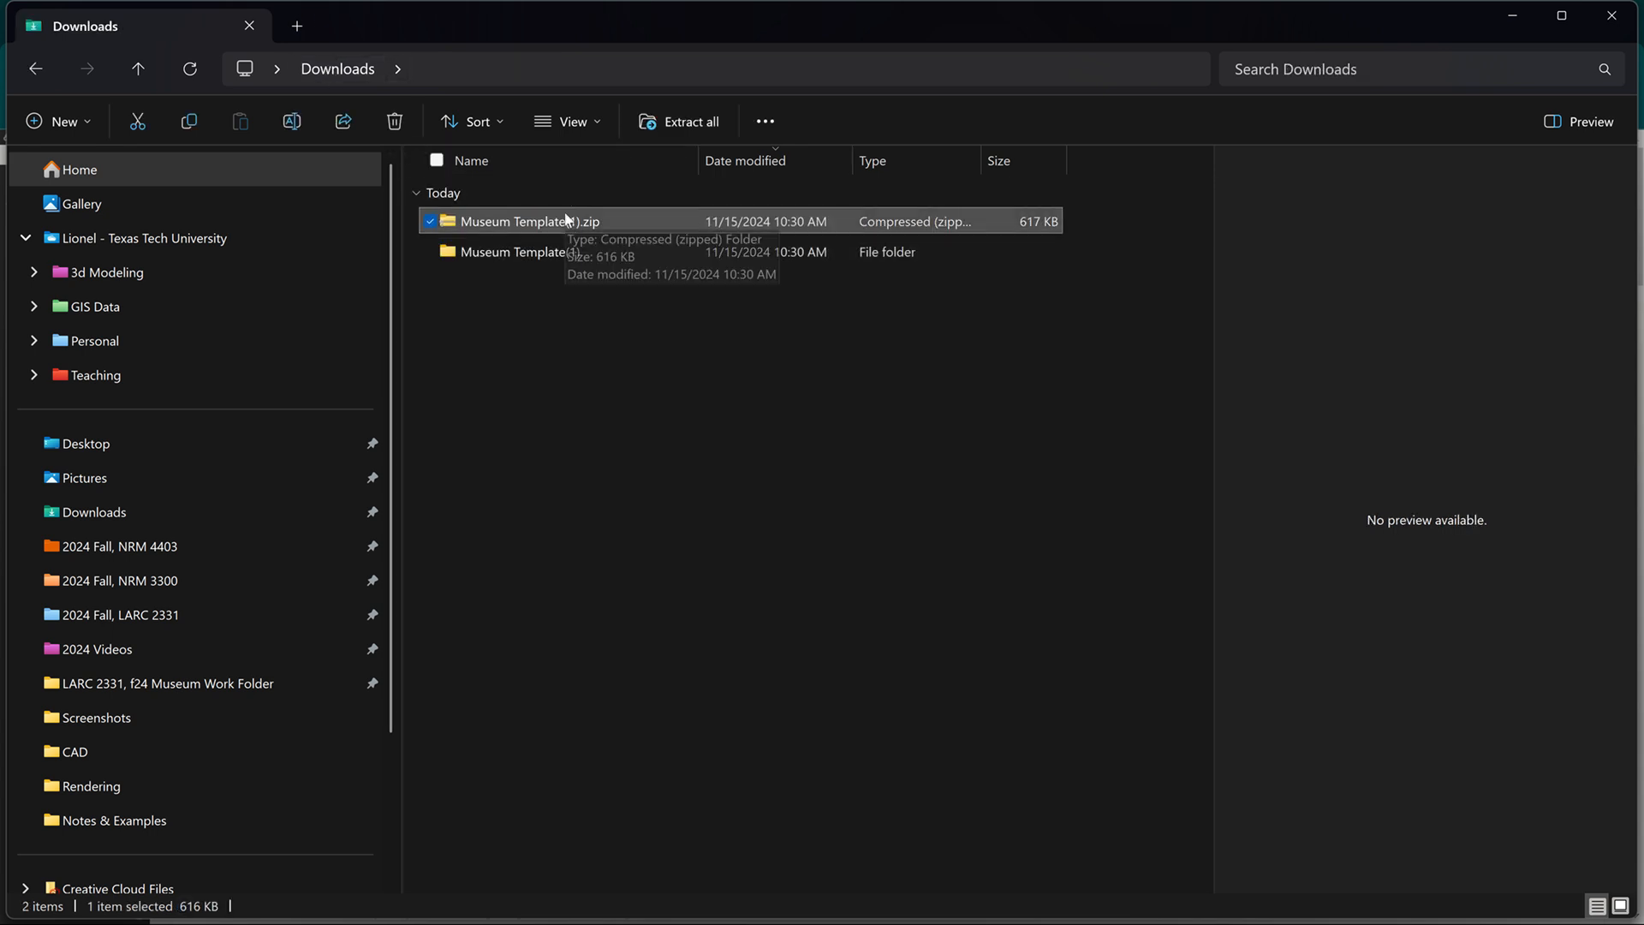
key("Delete")
- Move the extracted Museum Template(1) folder from Downloads into the 2024 Fall, LARC 2331 folder
left_click(563, 224)
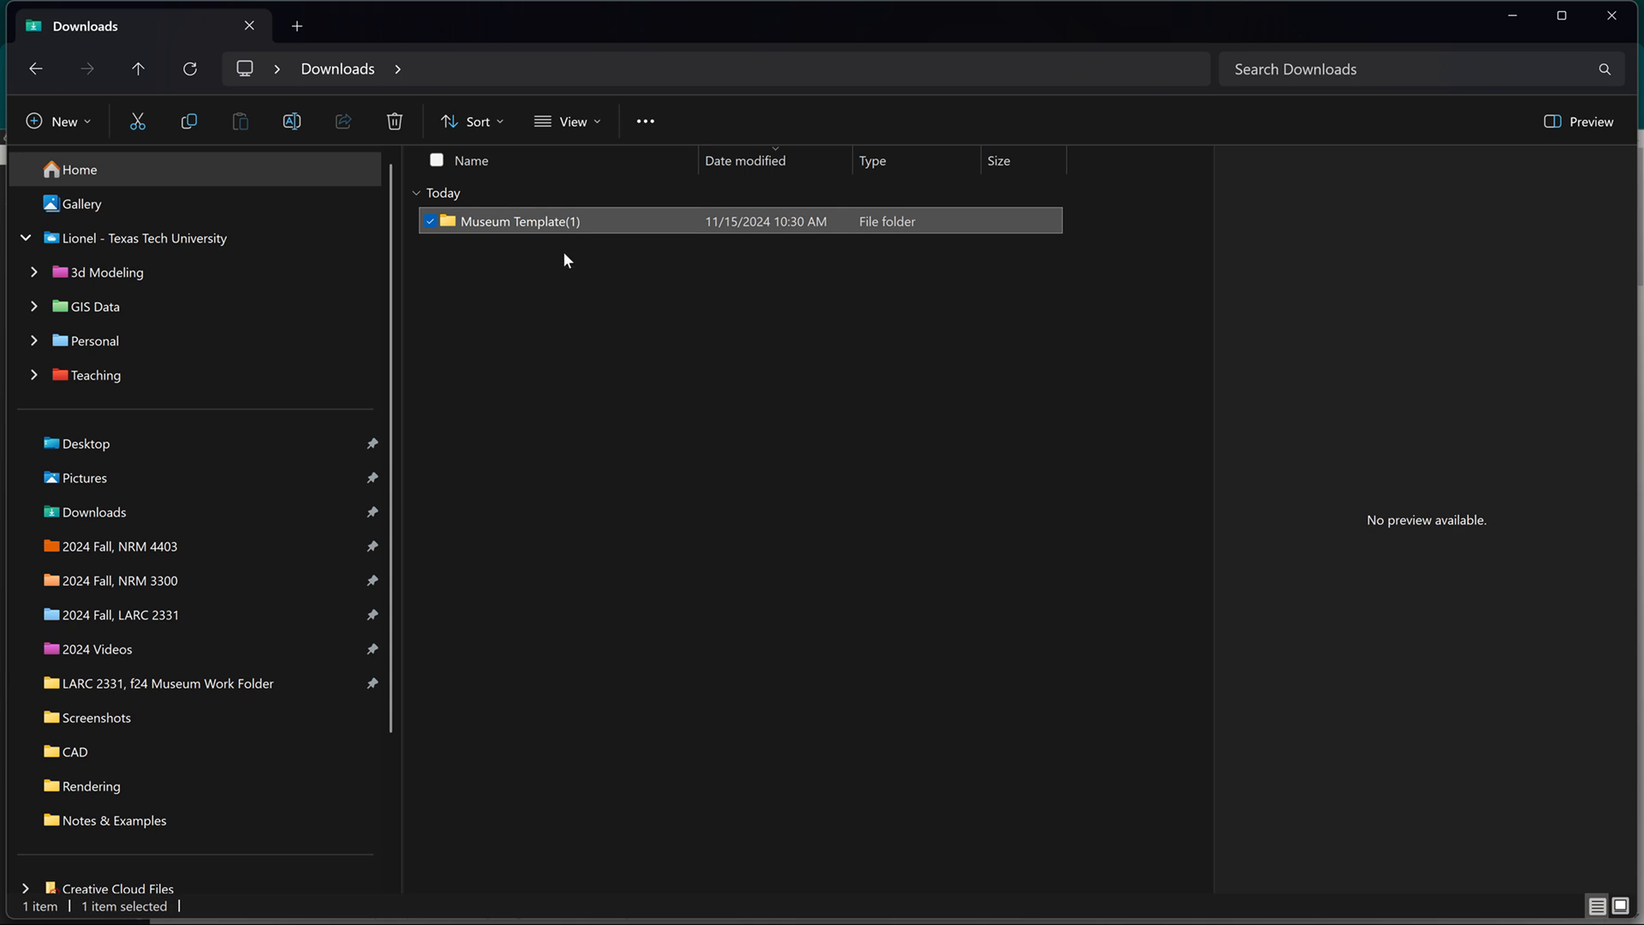
key("ctrl+x")
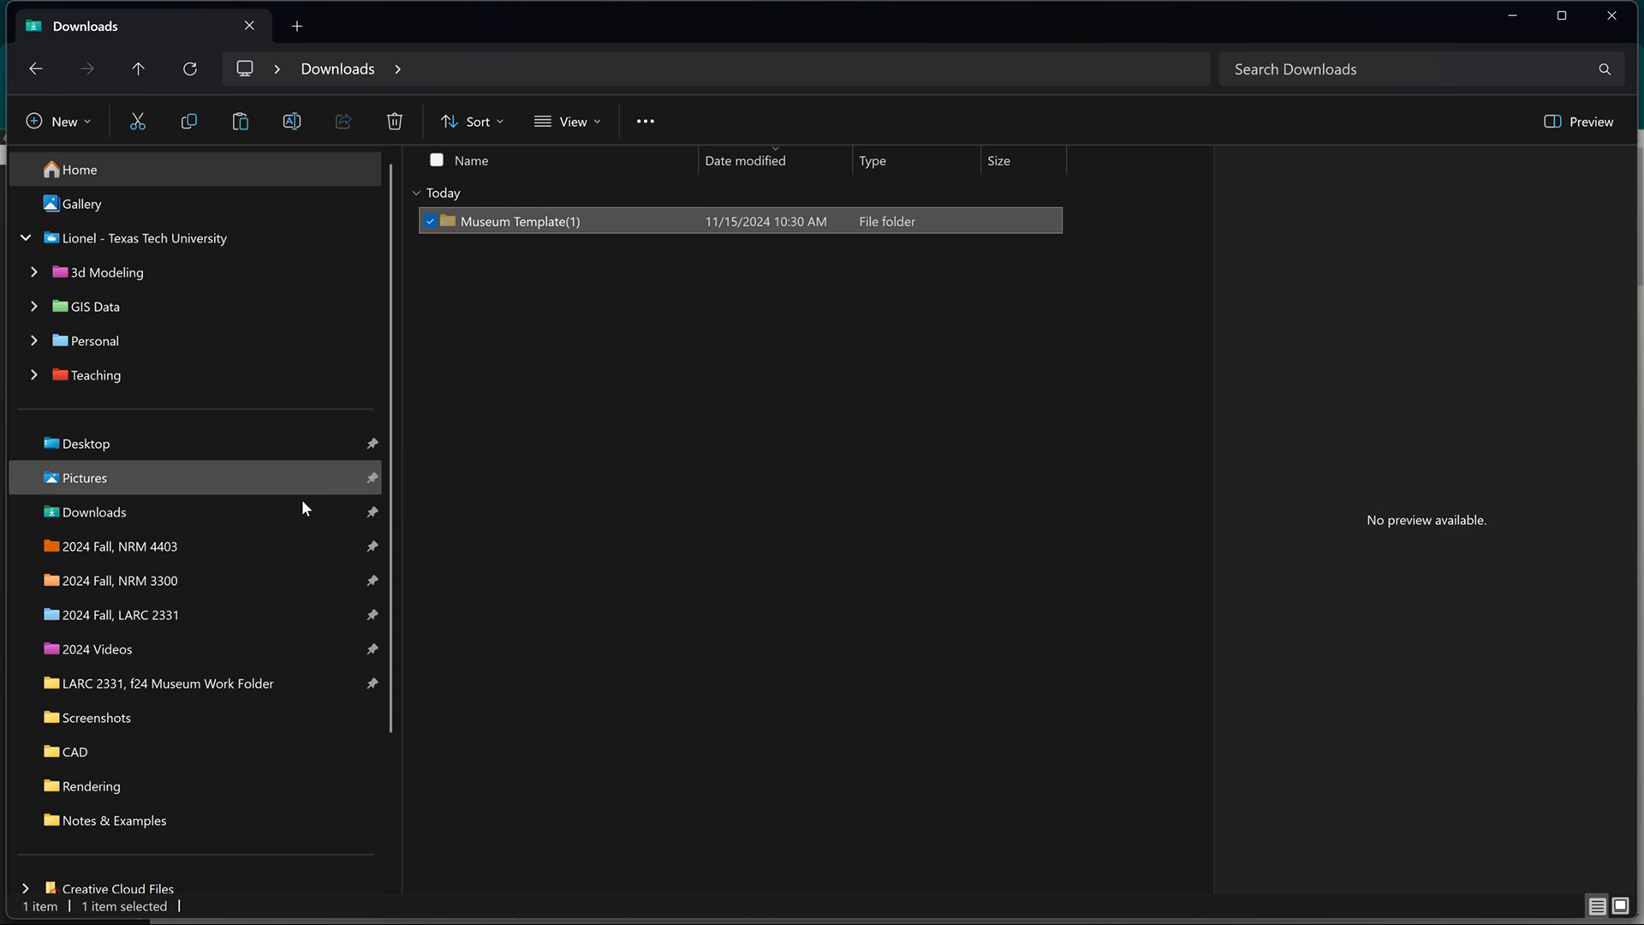
left_click(219, 615)
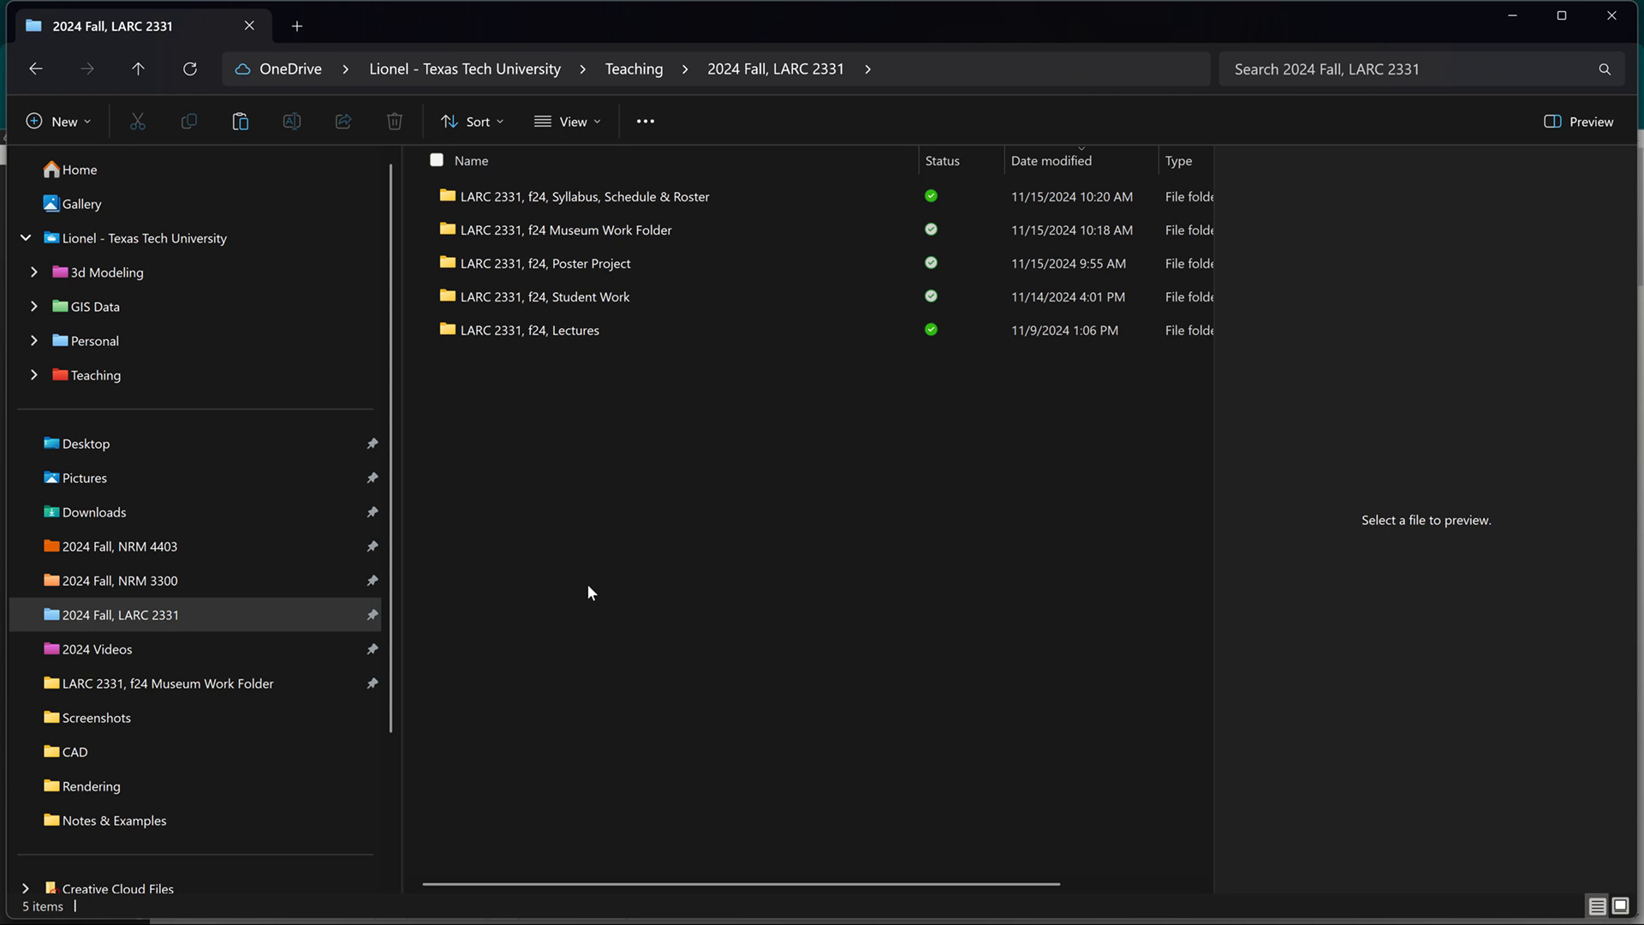
key("ctrl+v")
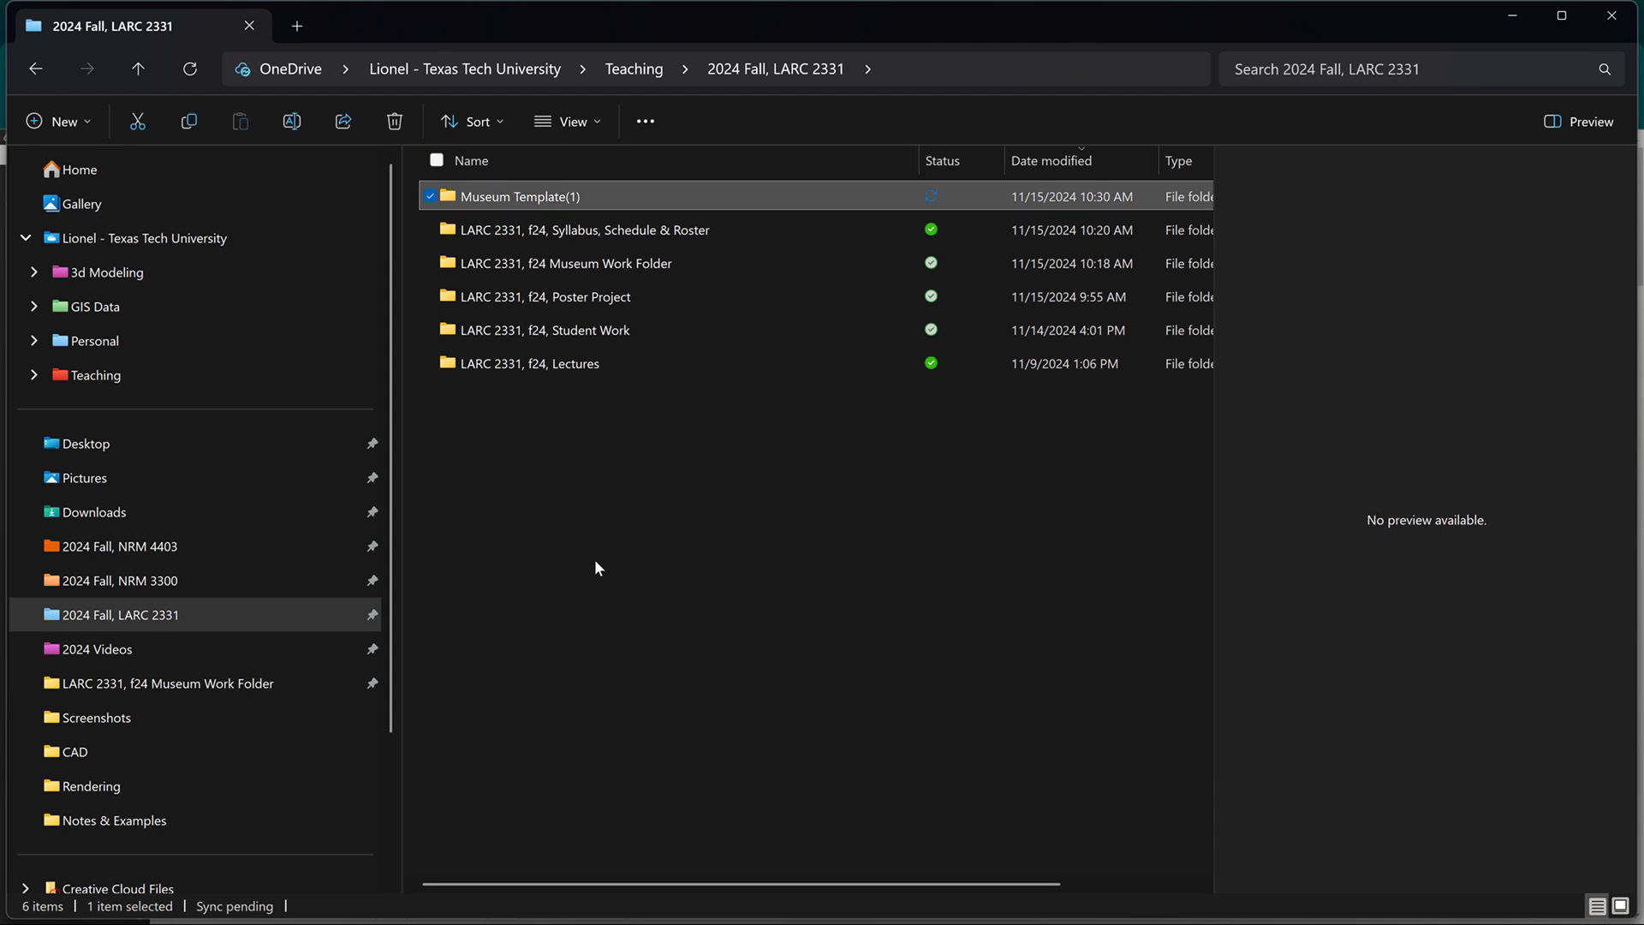
- Rename the Museum Template(1) folder as "LARC 2331, Museum Project" and pin it to quick access
left_click(545, 197)
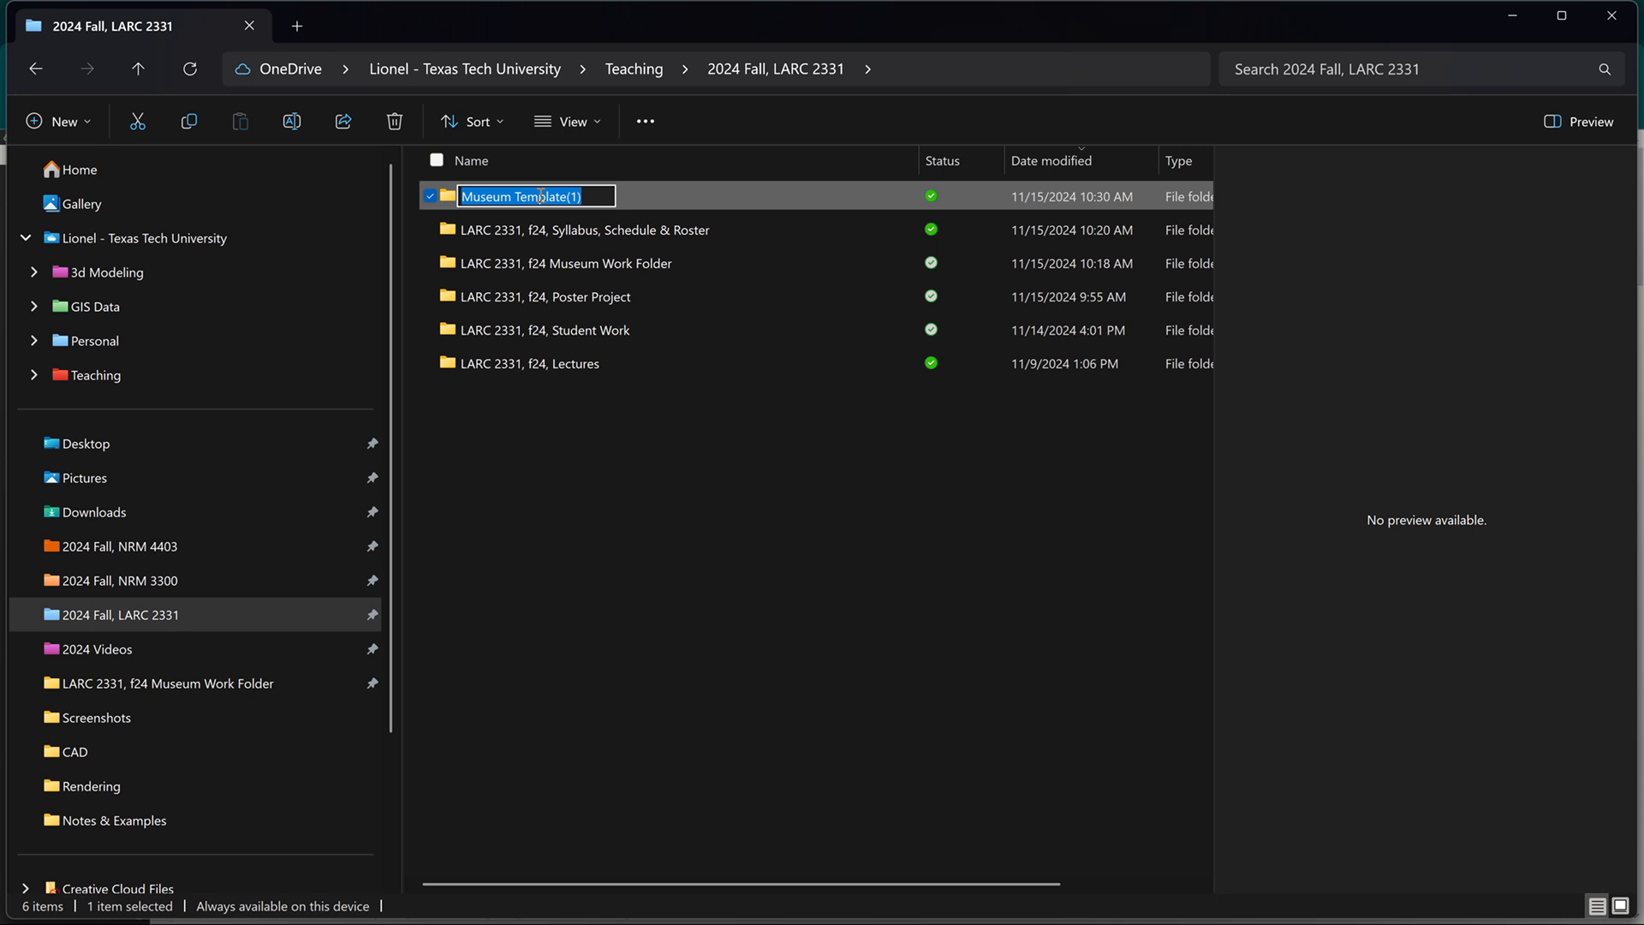
type("la")
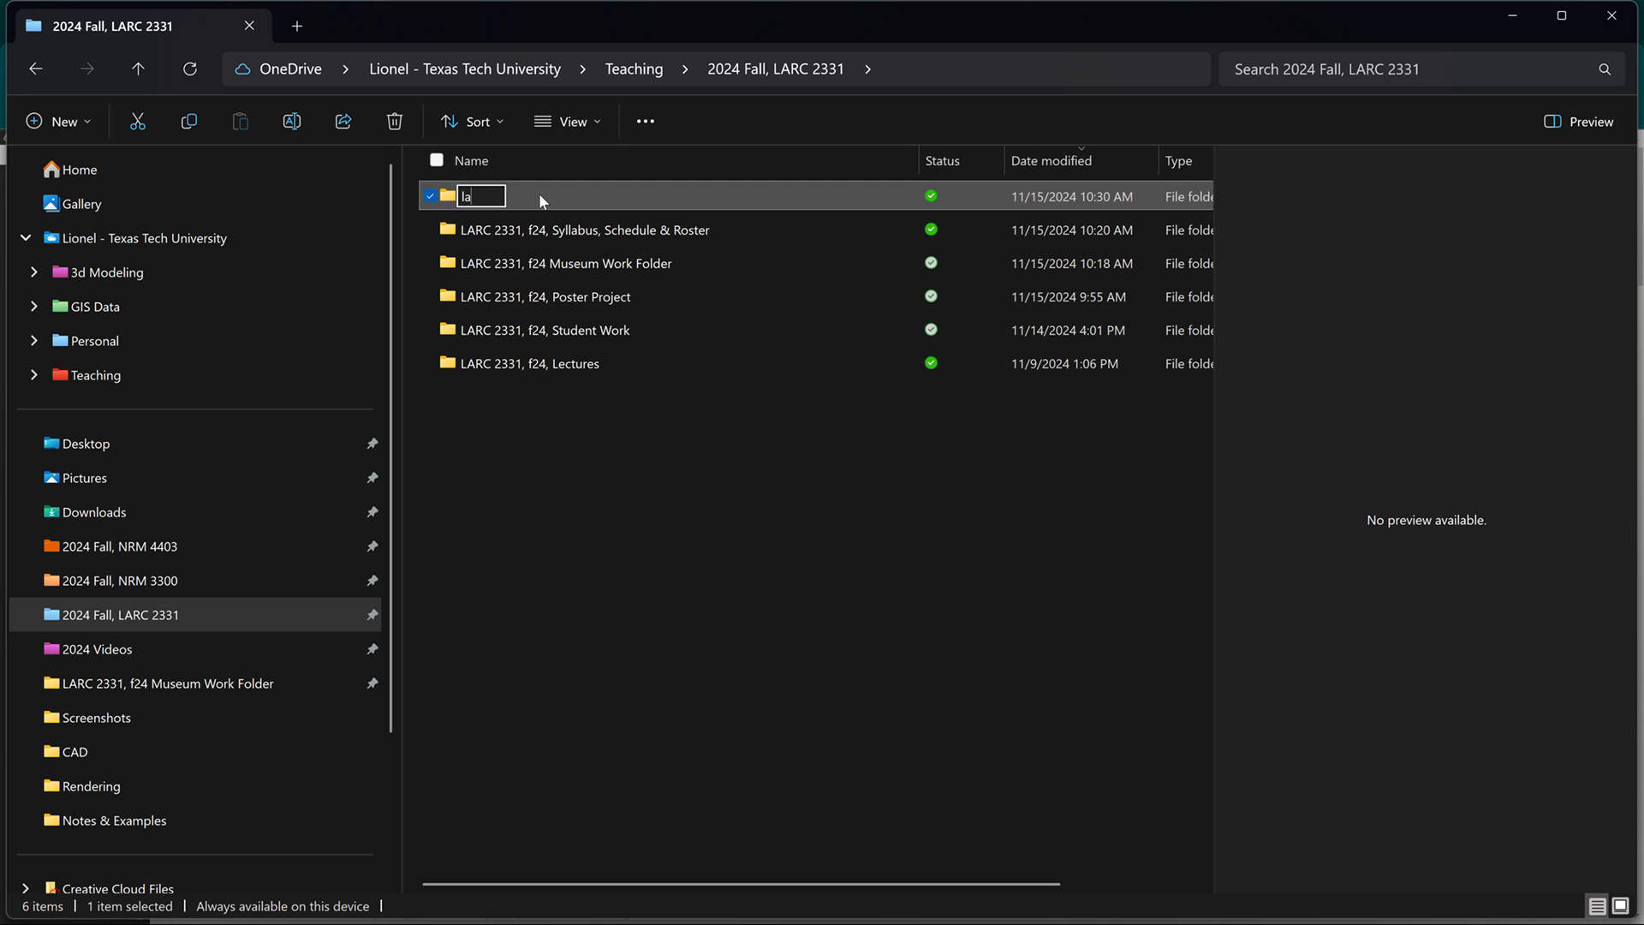
key("BackSpace")
key("BackSpace")
key("Caps_Lock")
type("LARC")
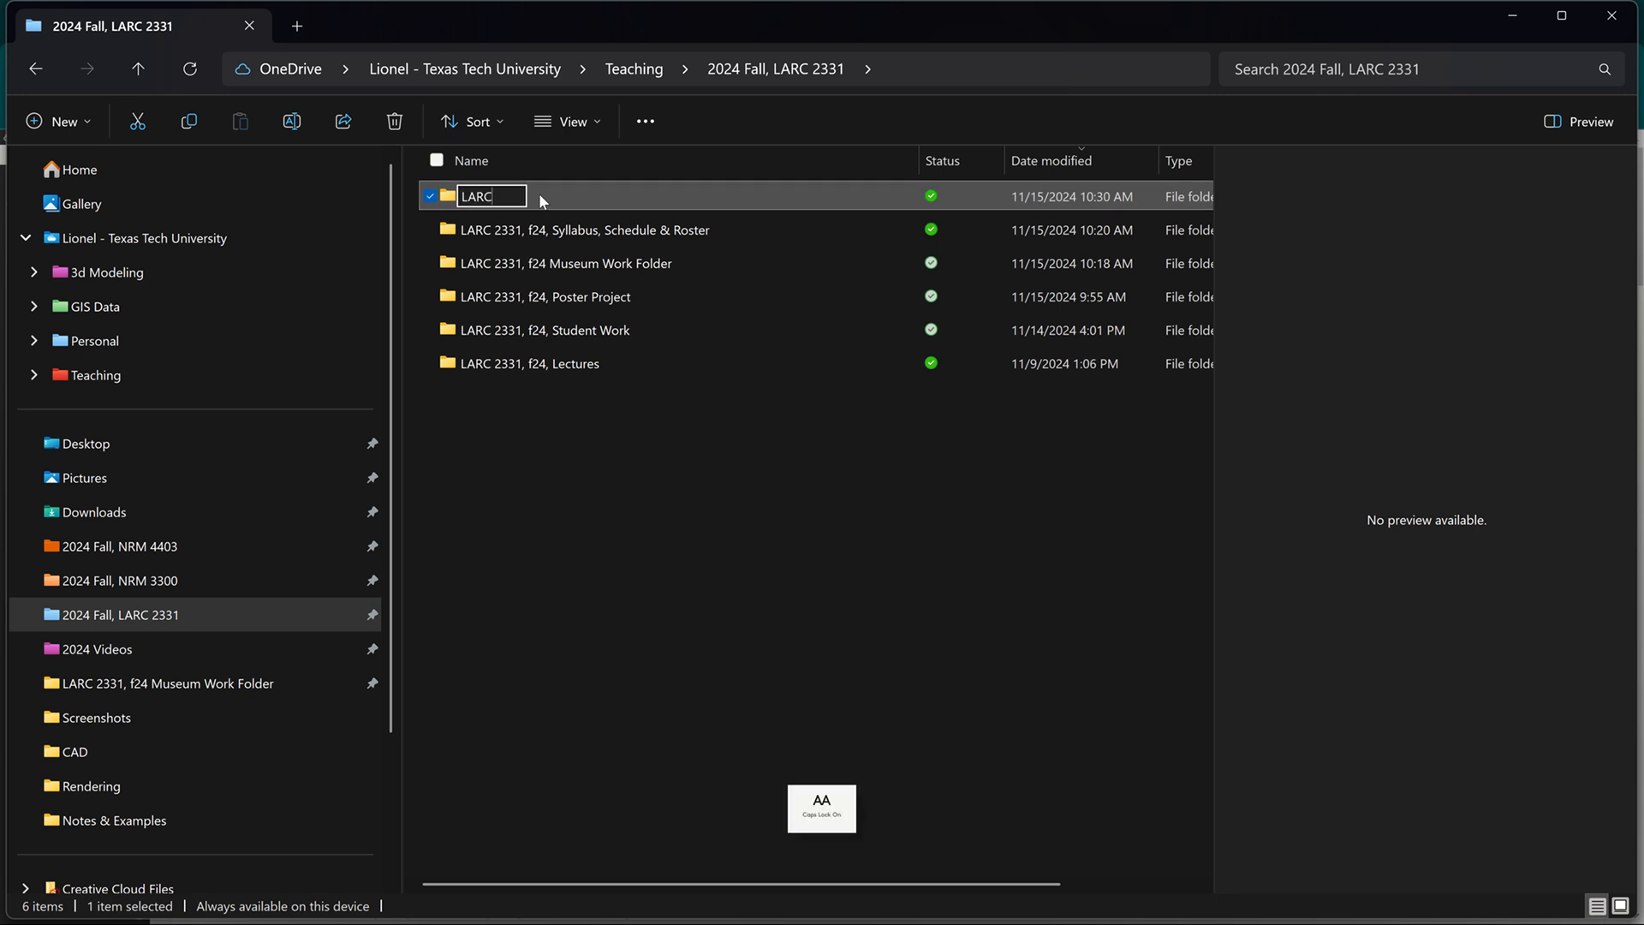
type(" 2331")
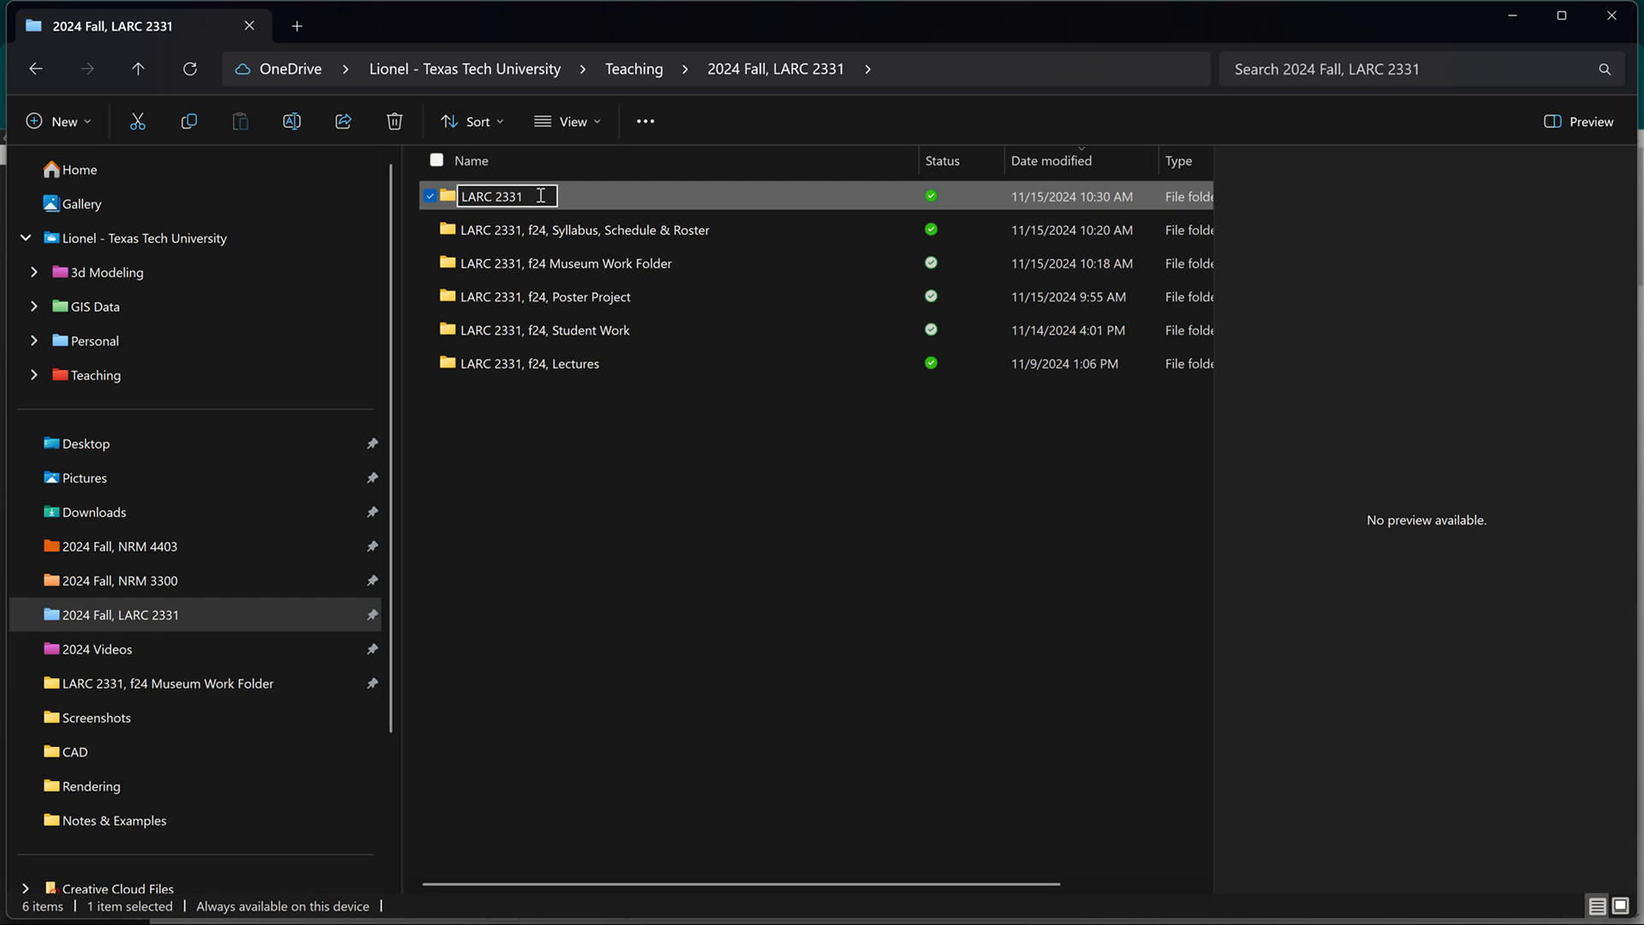
type(", M")
key("Caps_Lock")
type("useum ")
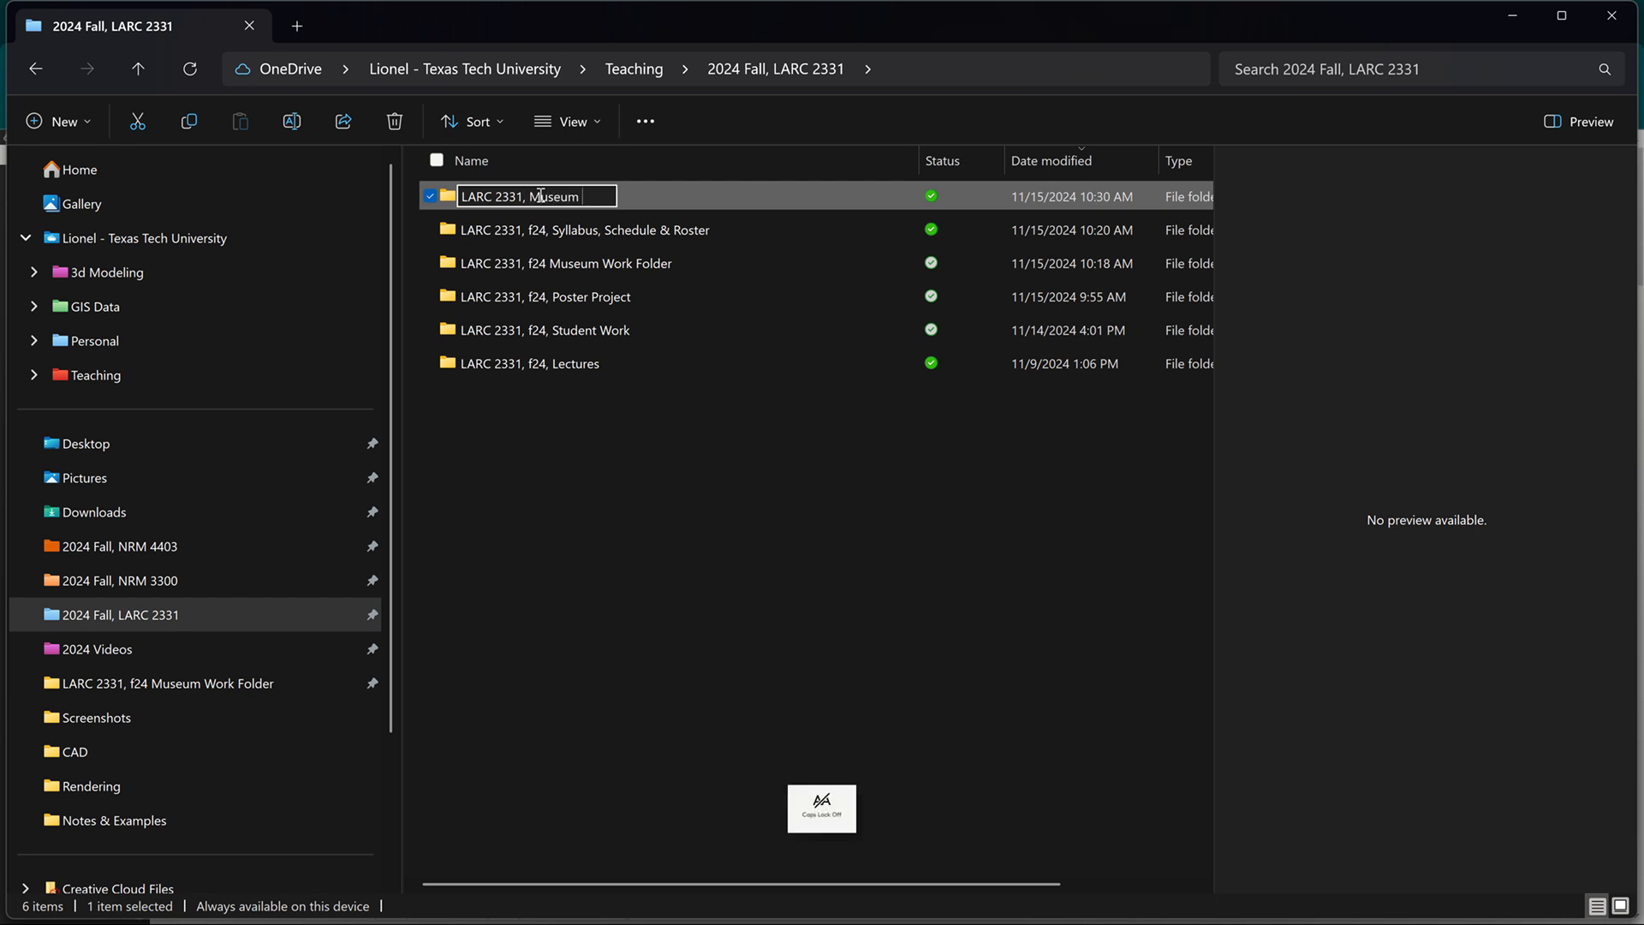
type("Project")
key("Return")
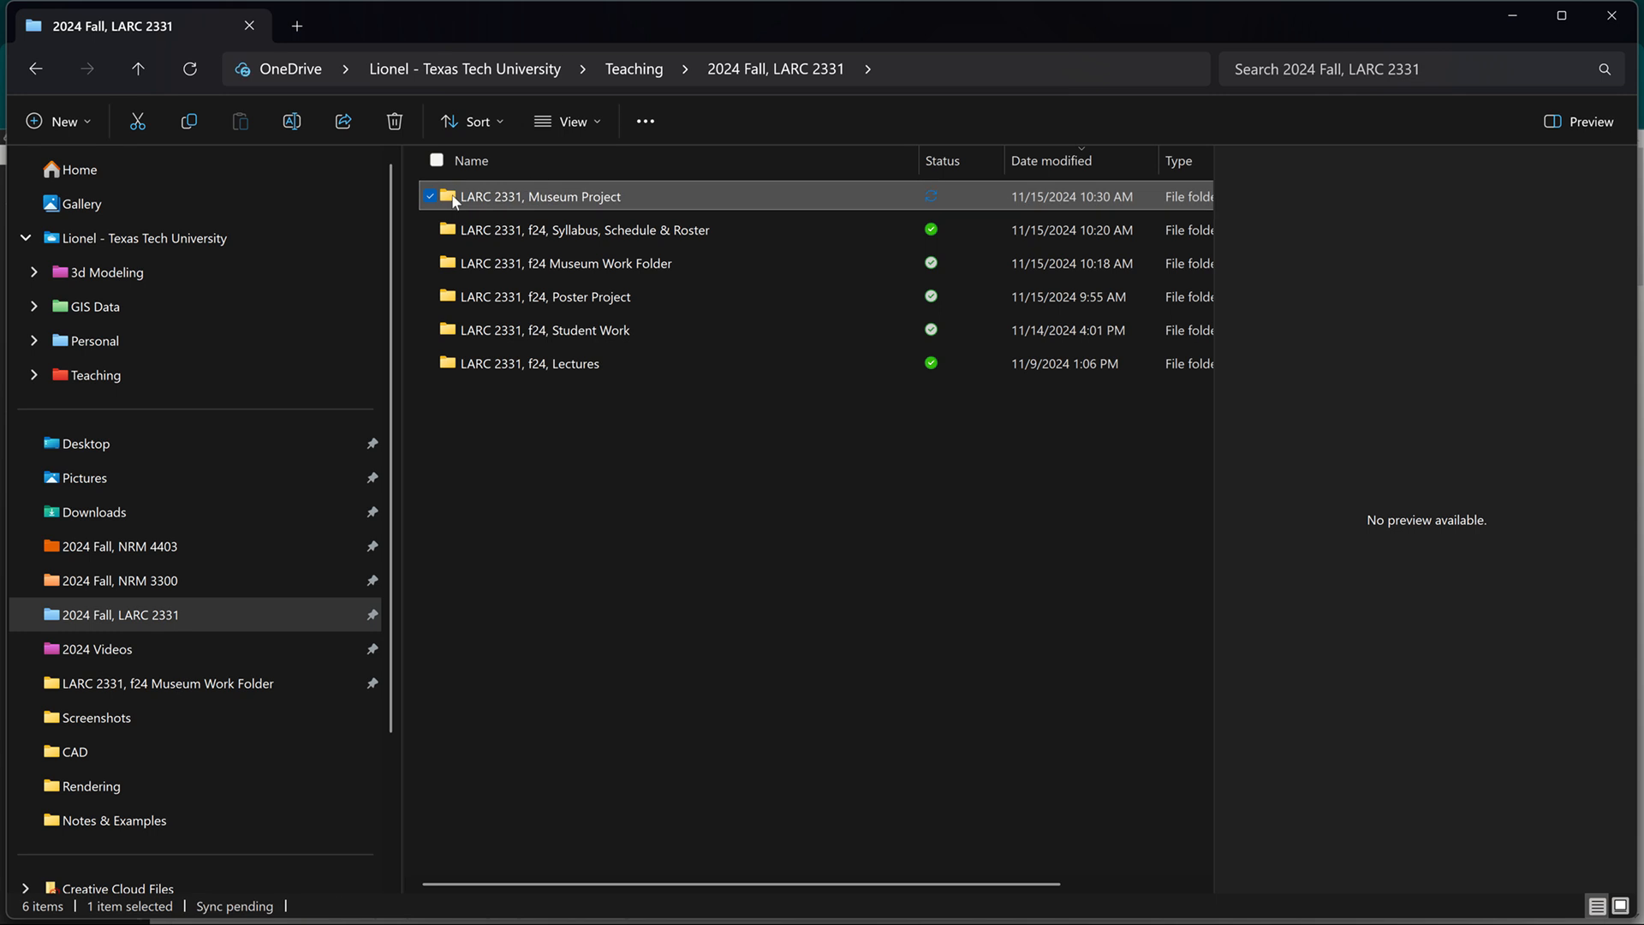
left_click_drag(454, 200, 206, 668)
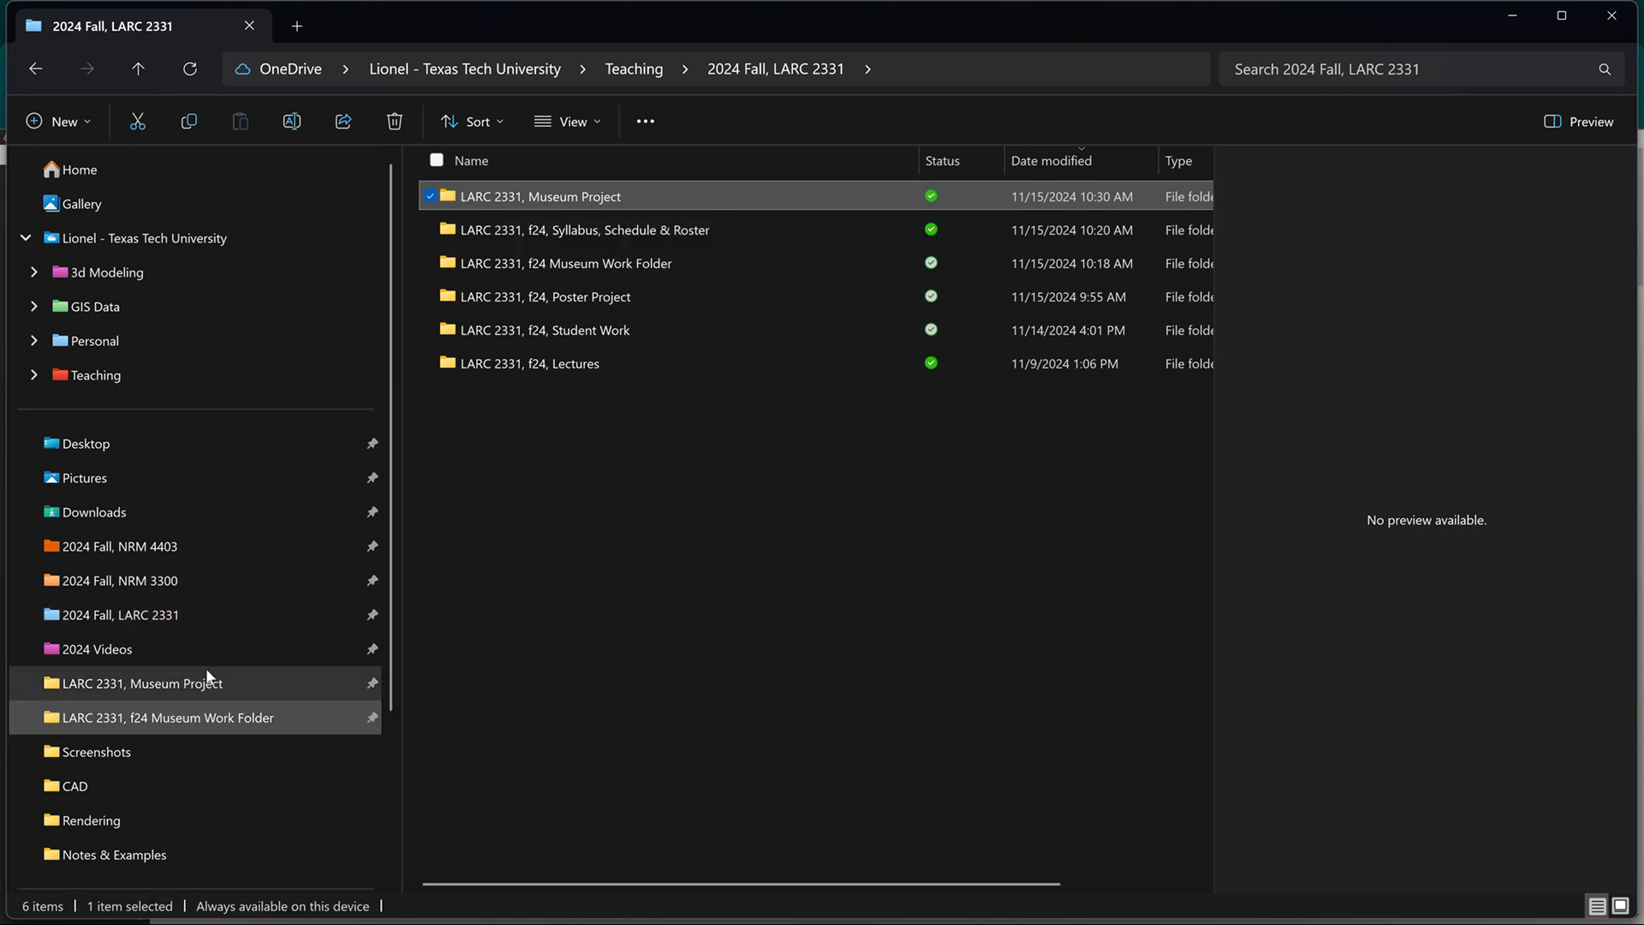
- Duplicate LARC 2331, f24, Museum Project.dwg inside the LARC 2331, Museum Project folder
double_click(572, 199)
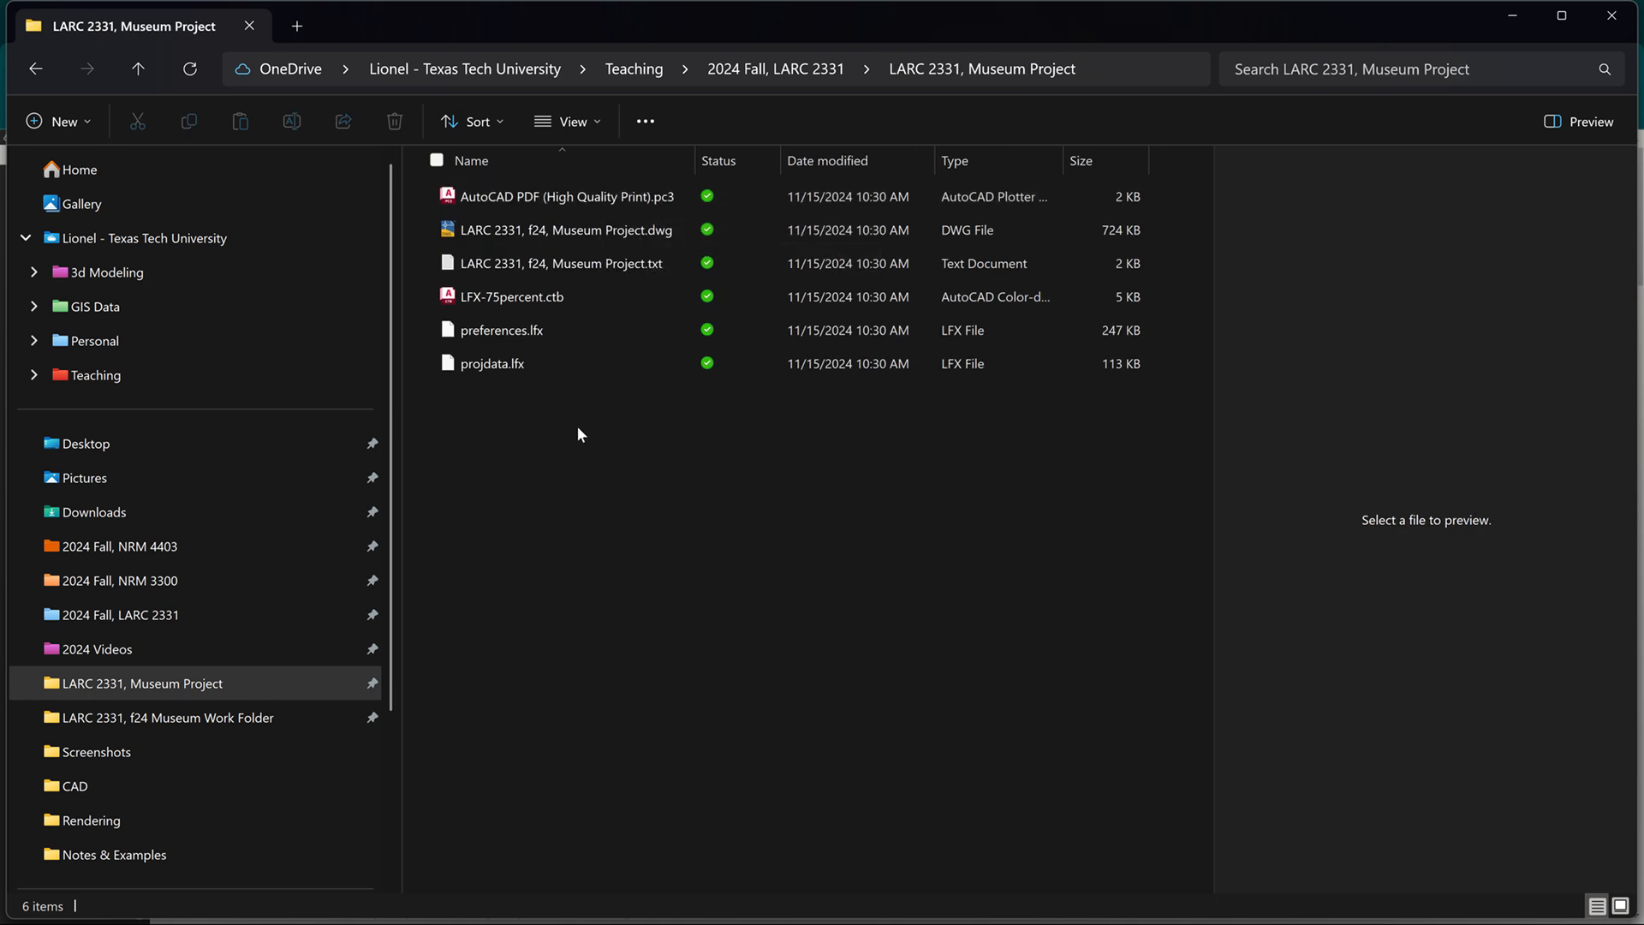
left_click(612, 231)
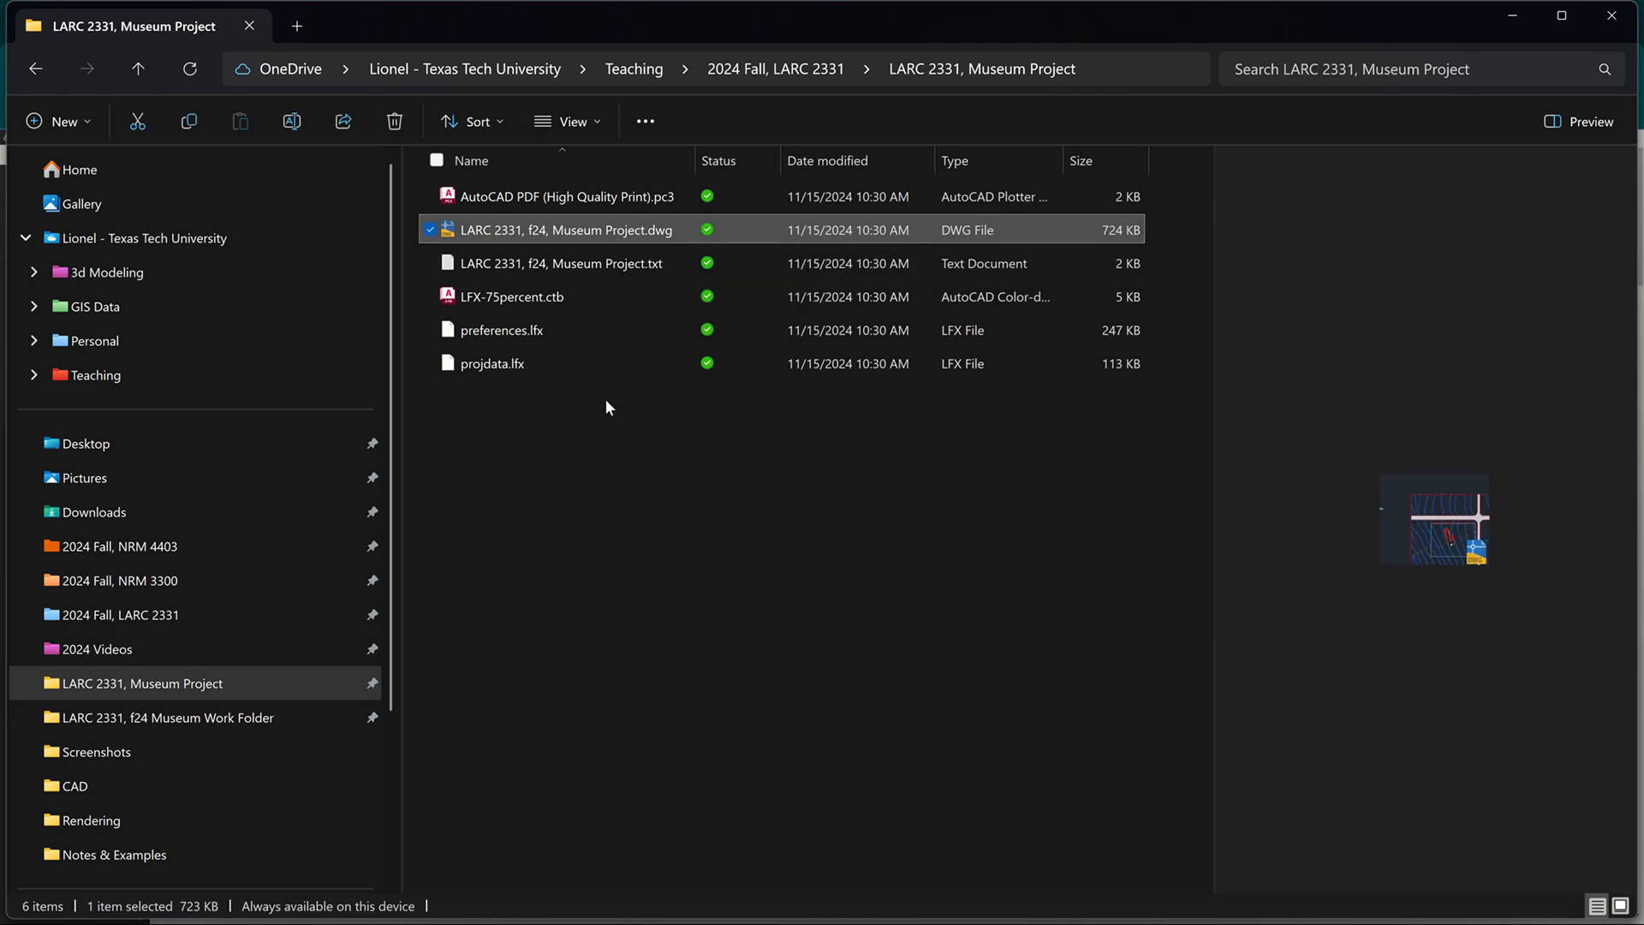
key("ctrl+c")
key("ctrl+v")
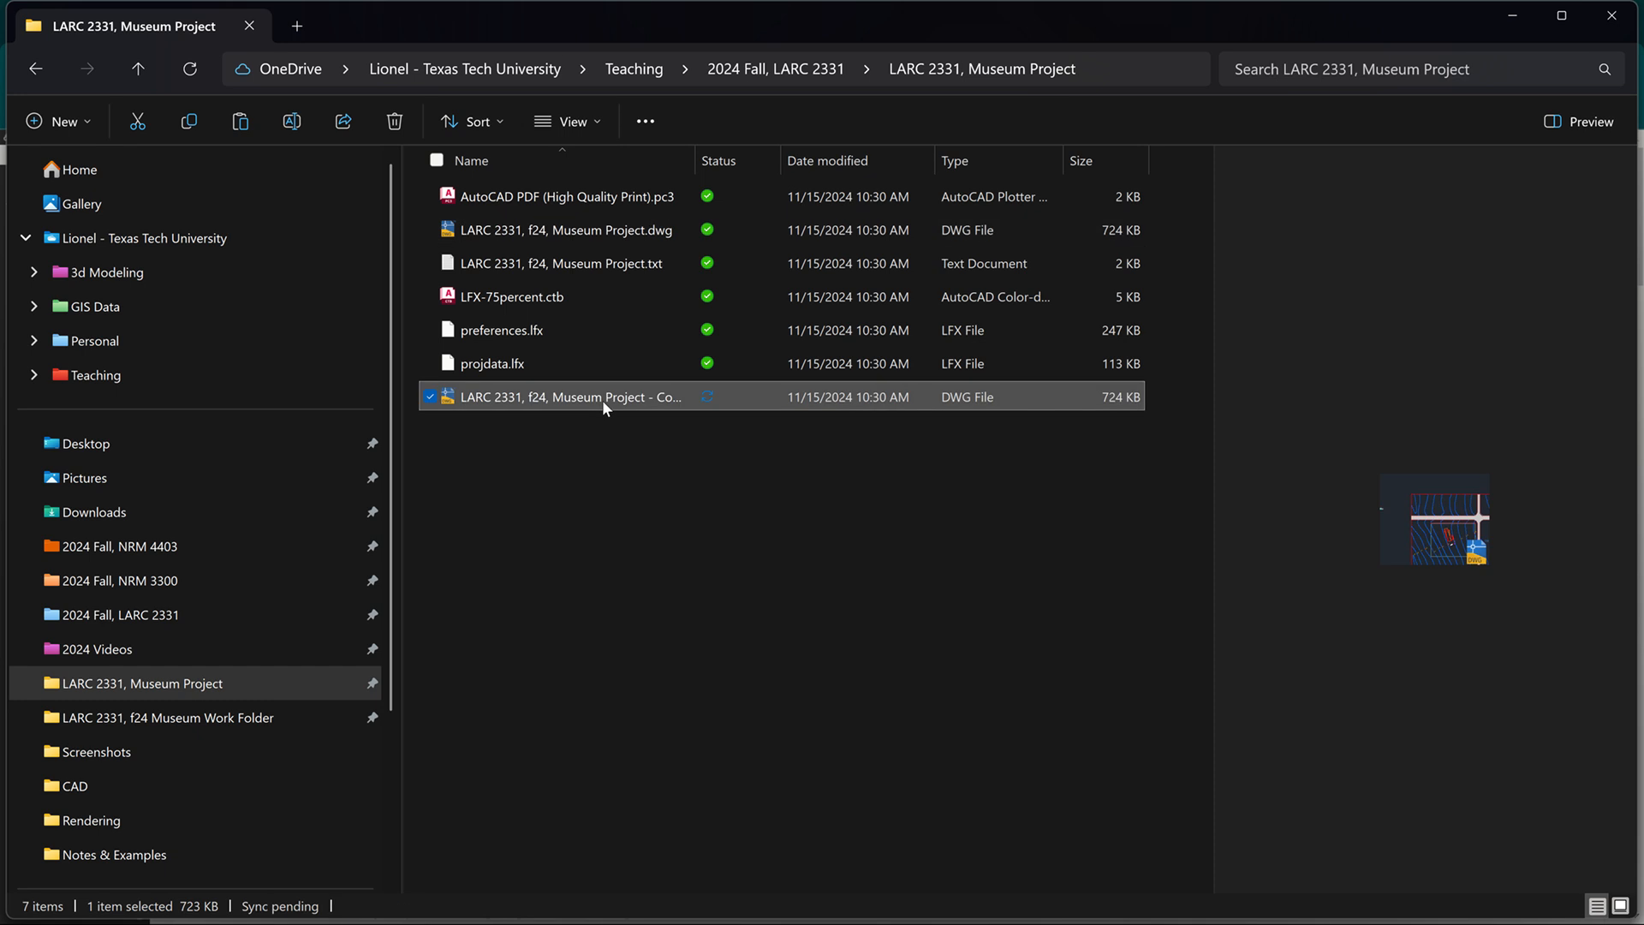
- Rename the copied drawing with the designer's full name followed by ", Museum Project", and open the museum project drawing in Civil 3D
left_click(603, 402)
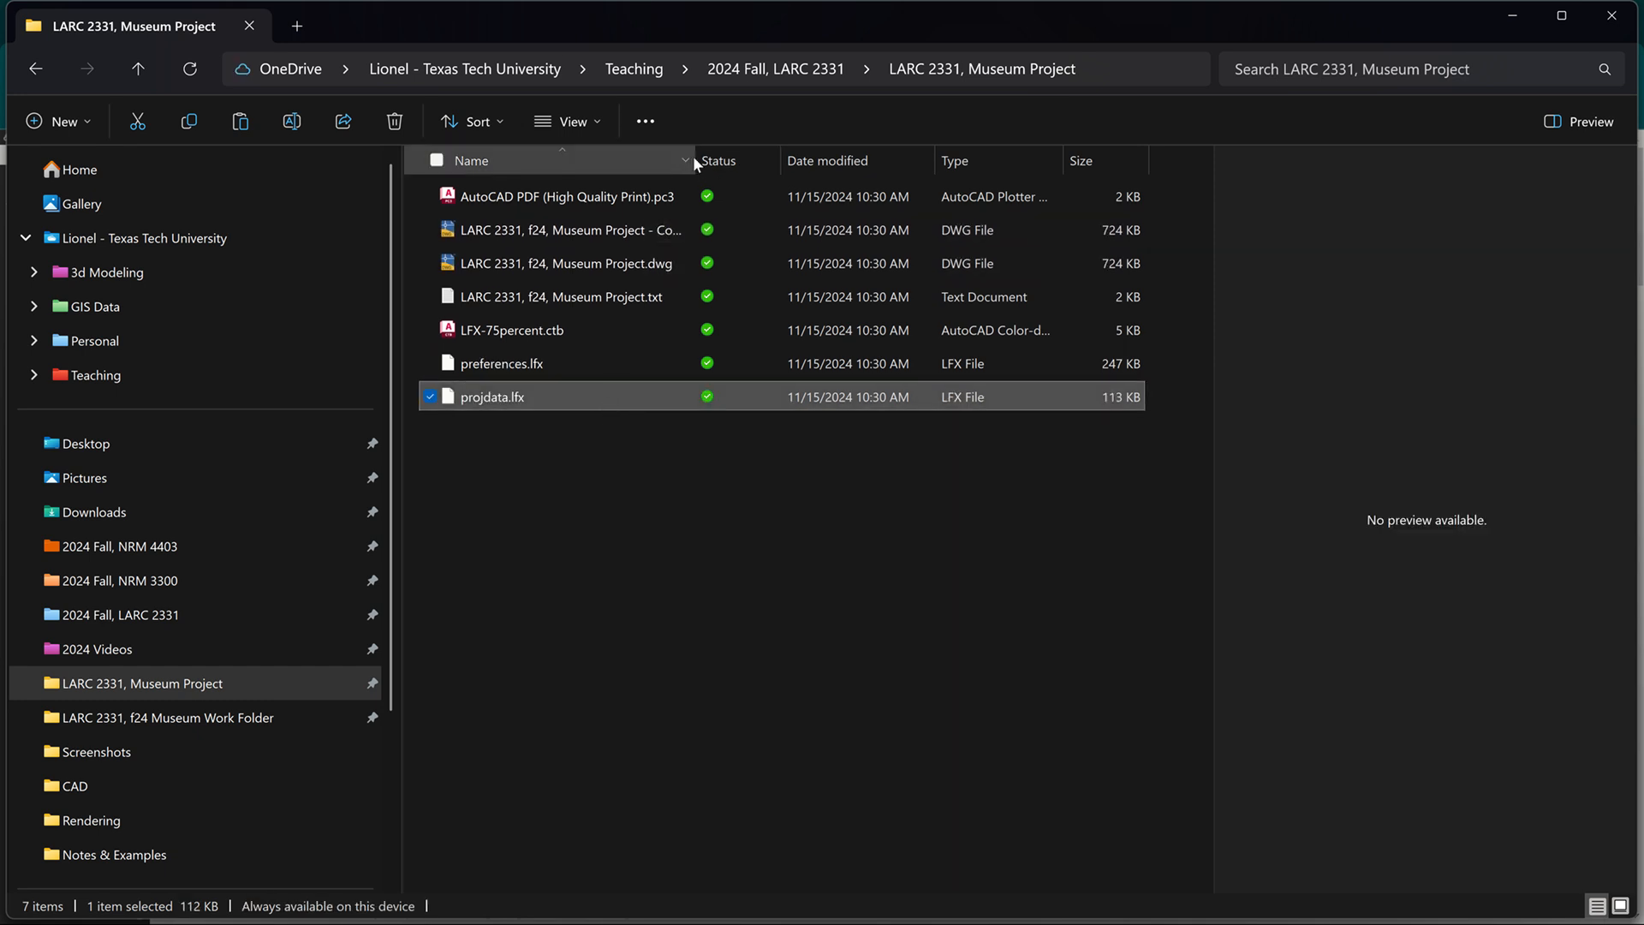
left_click_drag(694, 154, 838, 154)
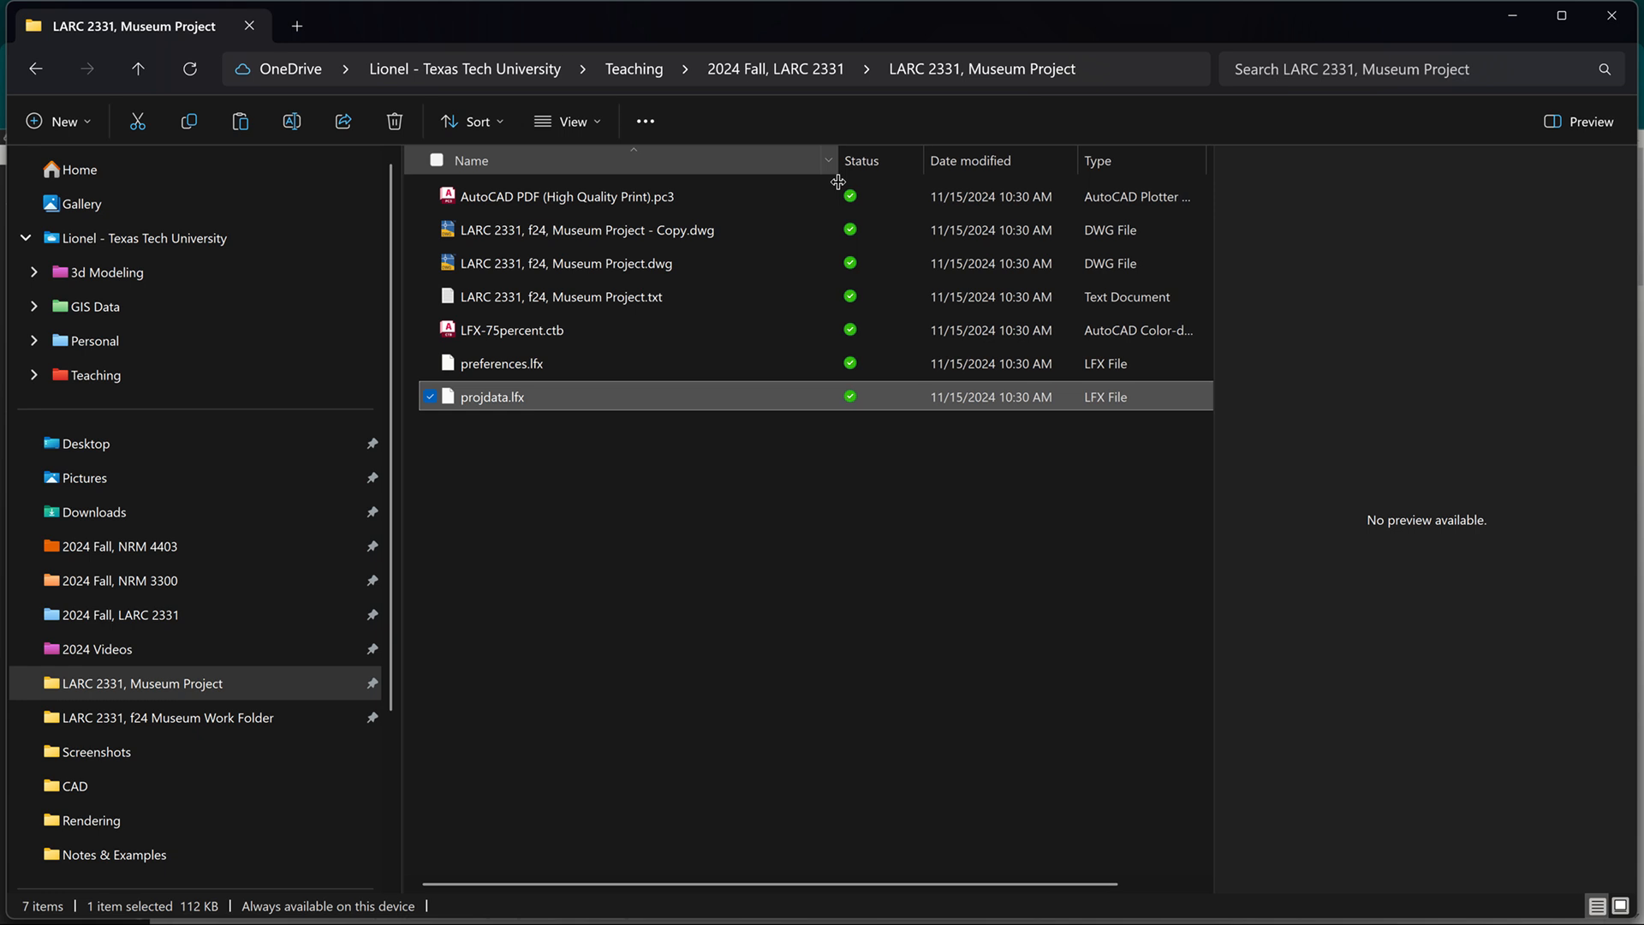
left_click(681, 231)
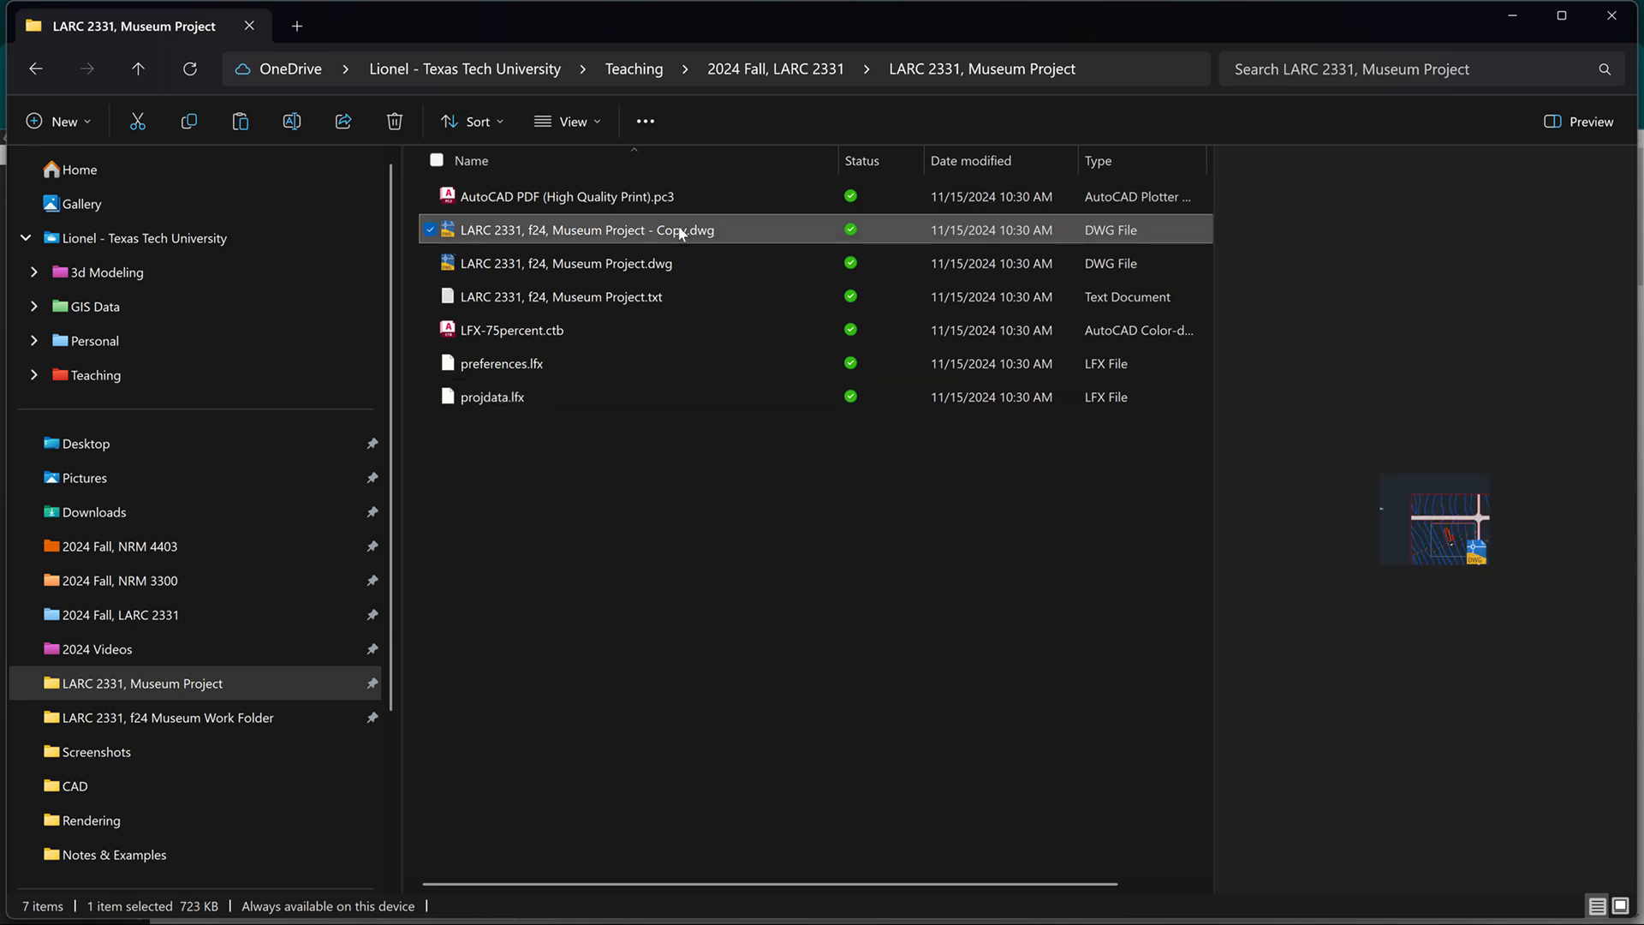
left_click(681, 232)
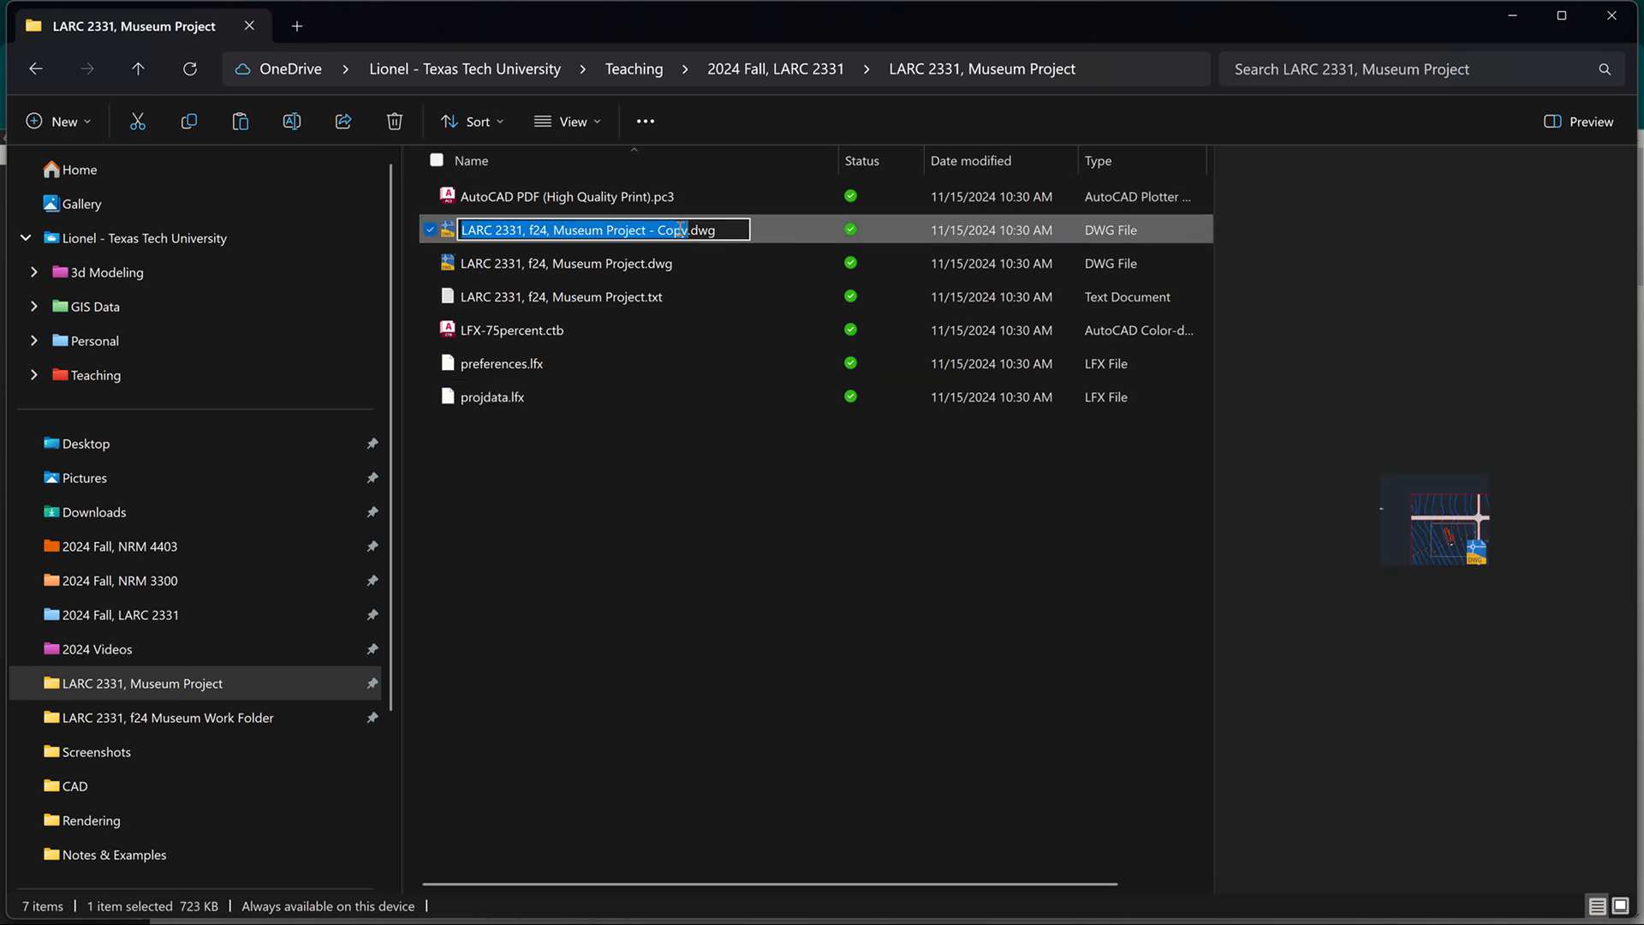
key("ctrl+v")
left_click(620, 366)
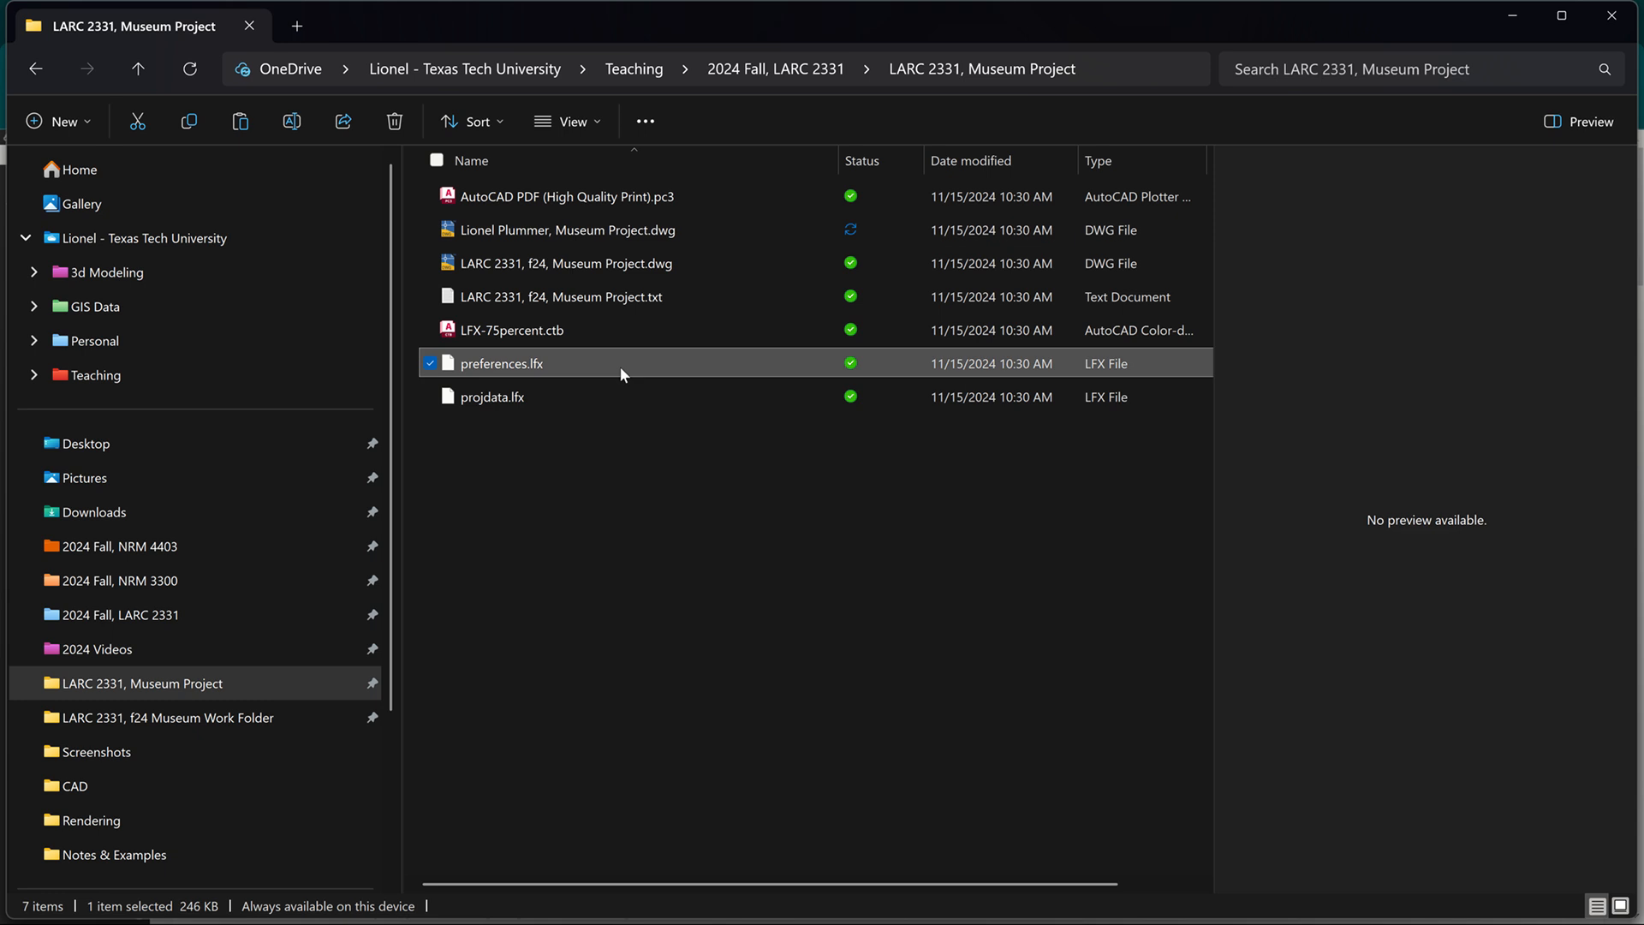
double_click(683, 232)
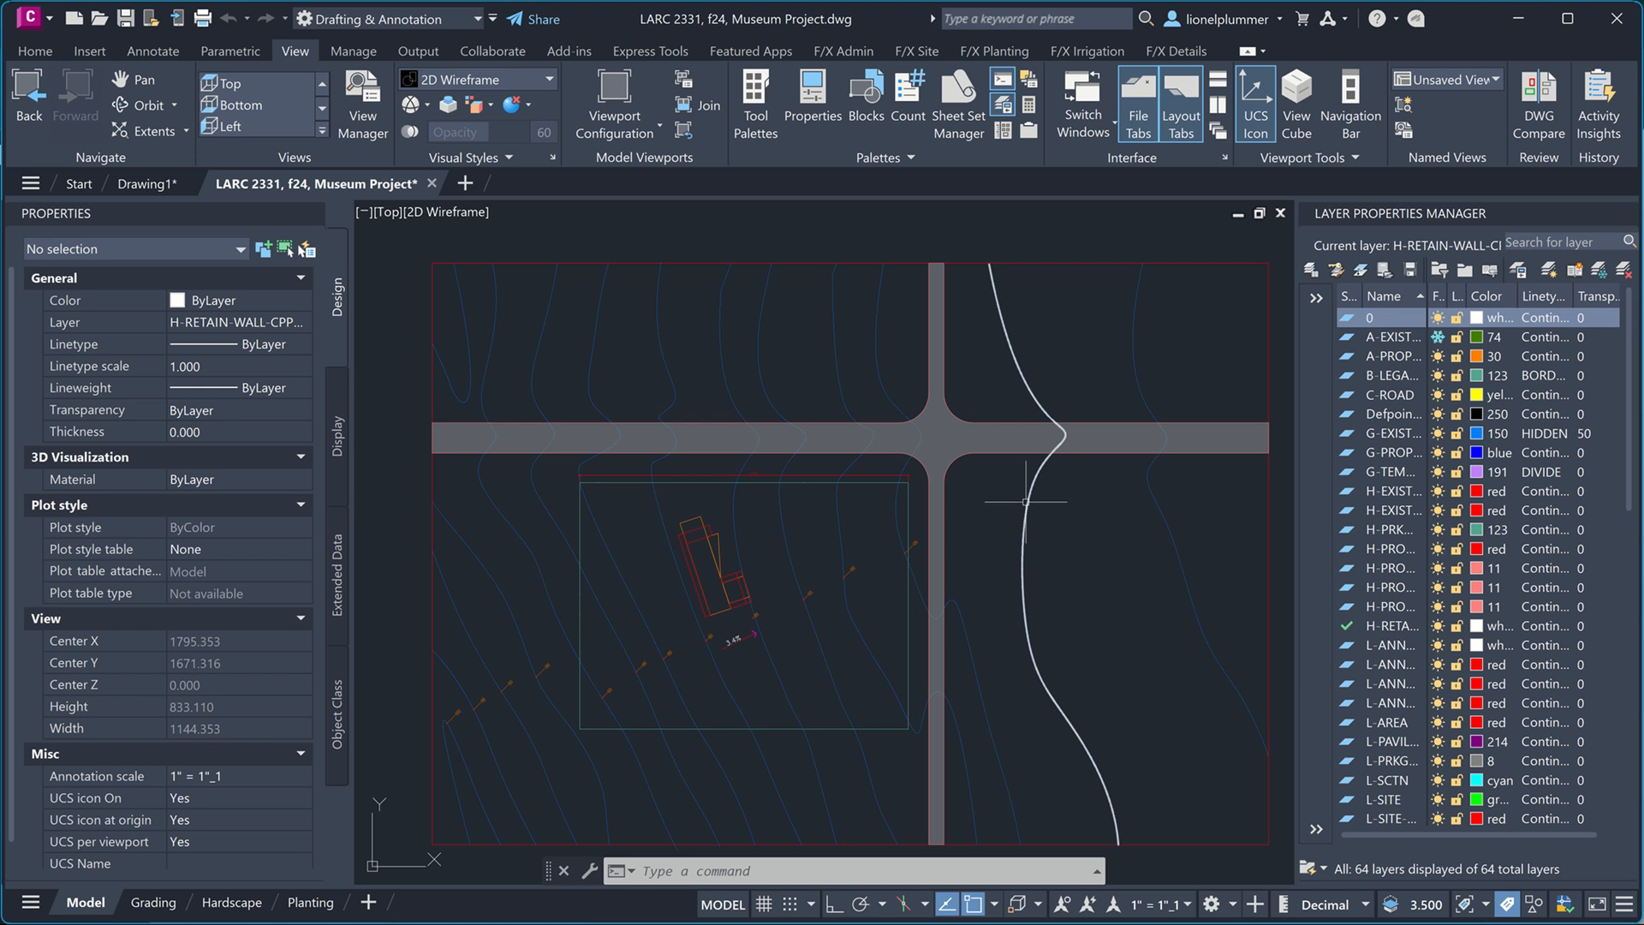
- Examine the Grading layout's title block and the scale of its site plan viewport
mouse_move(1025, 500)
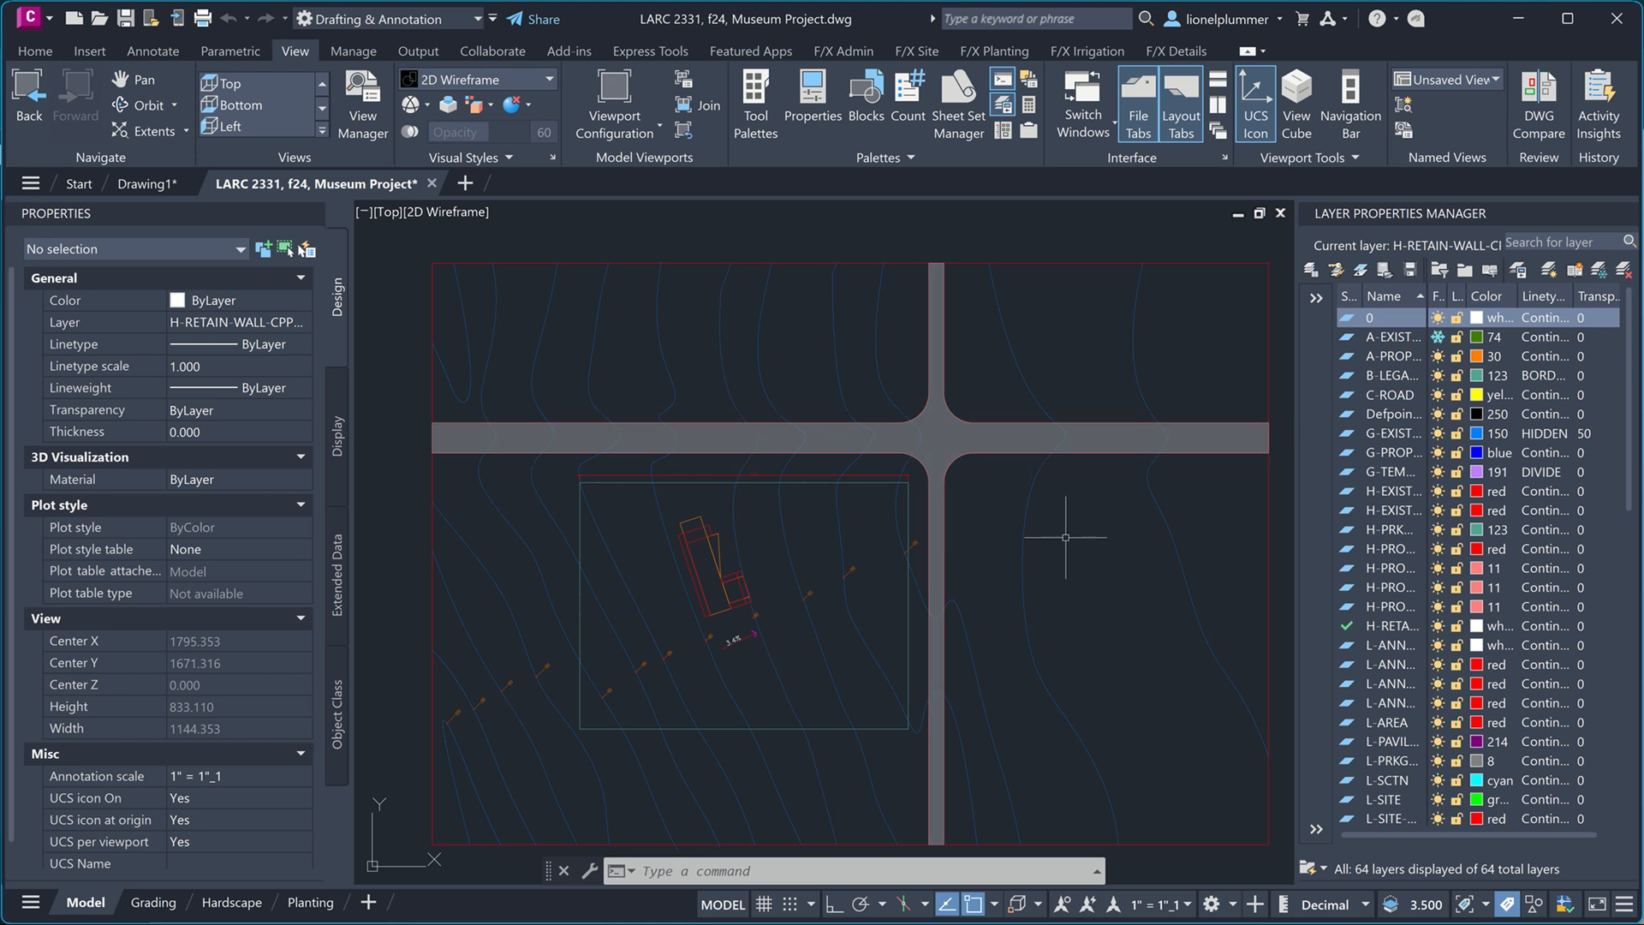
left_click(152, 903)
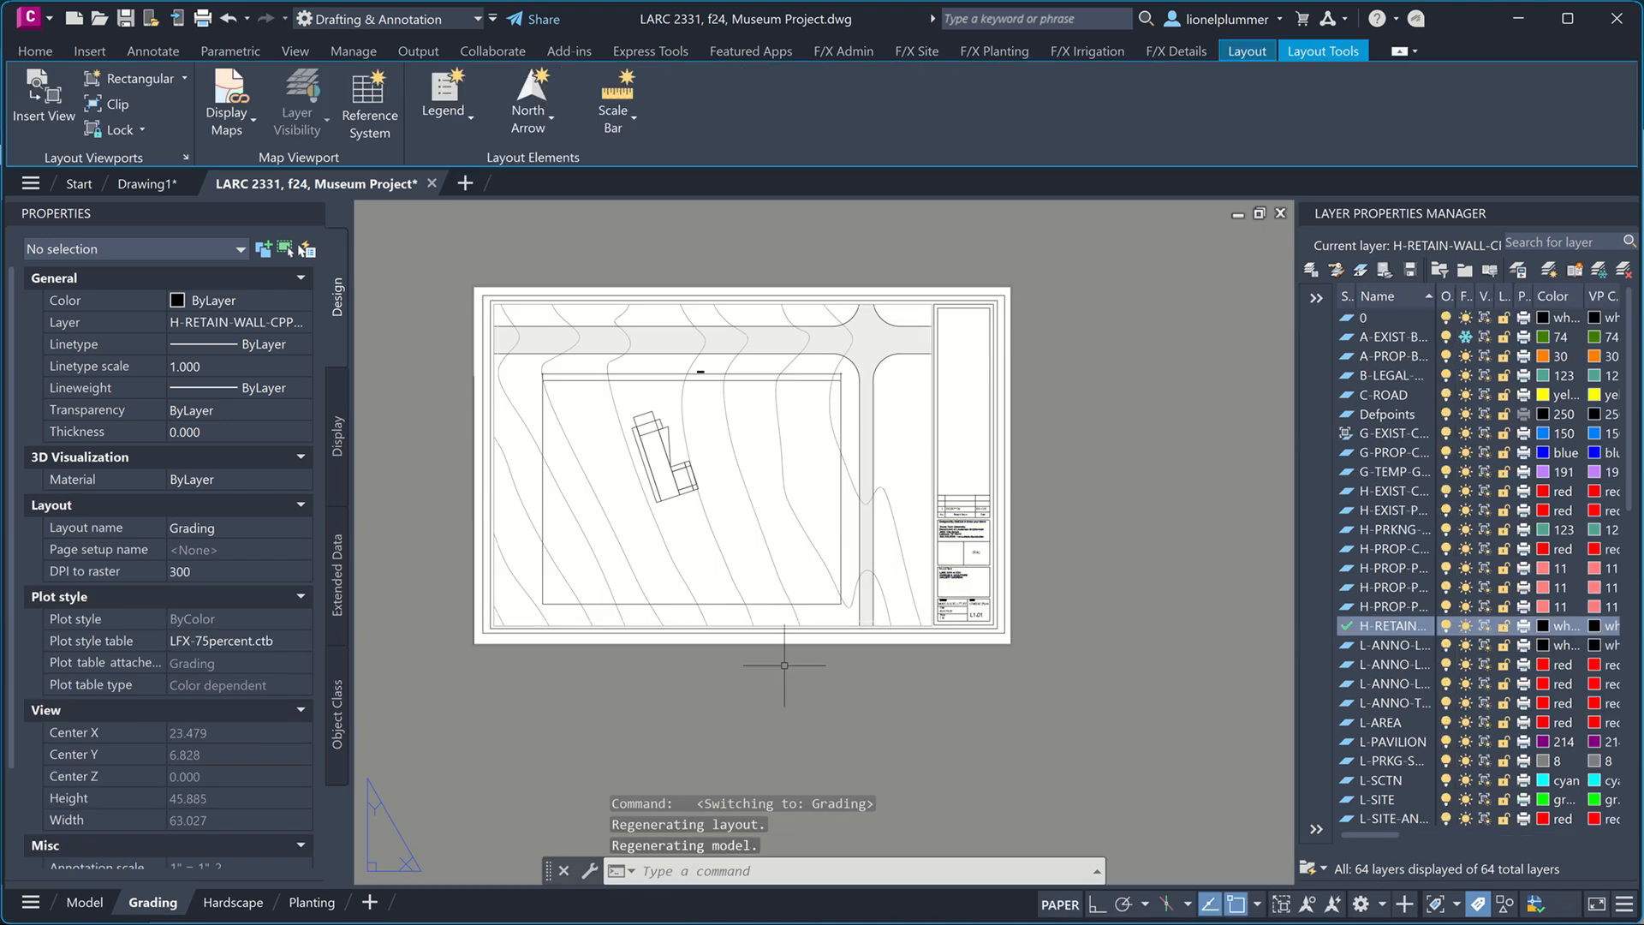
scroll(940, 631, "up", 2)
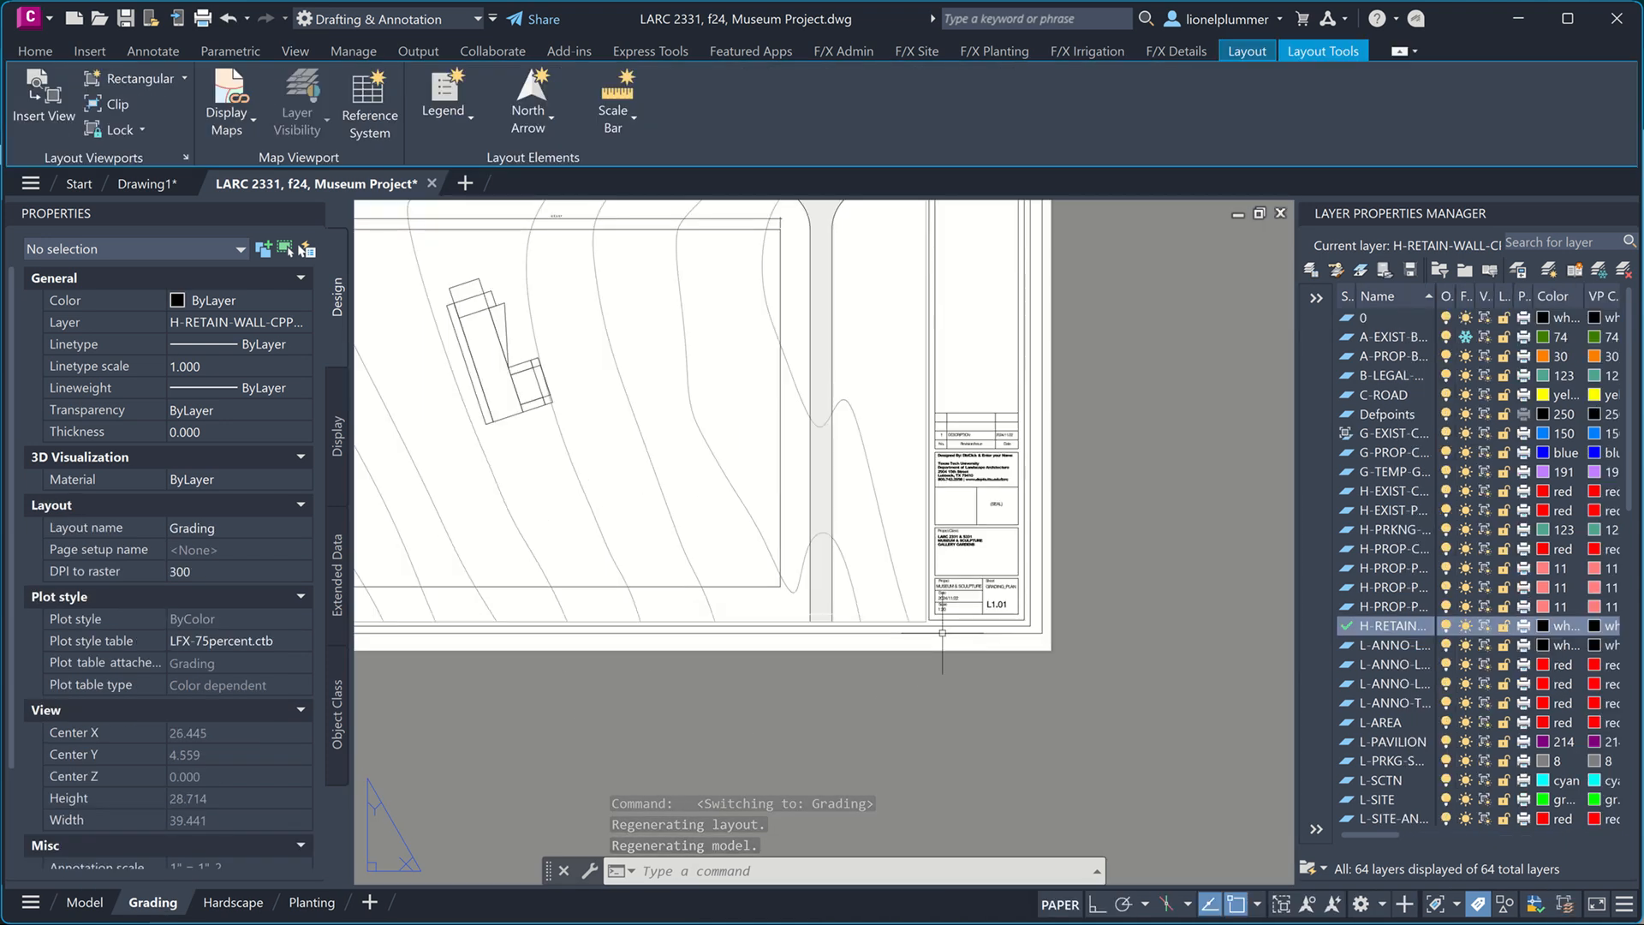
left_click(926, 593)
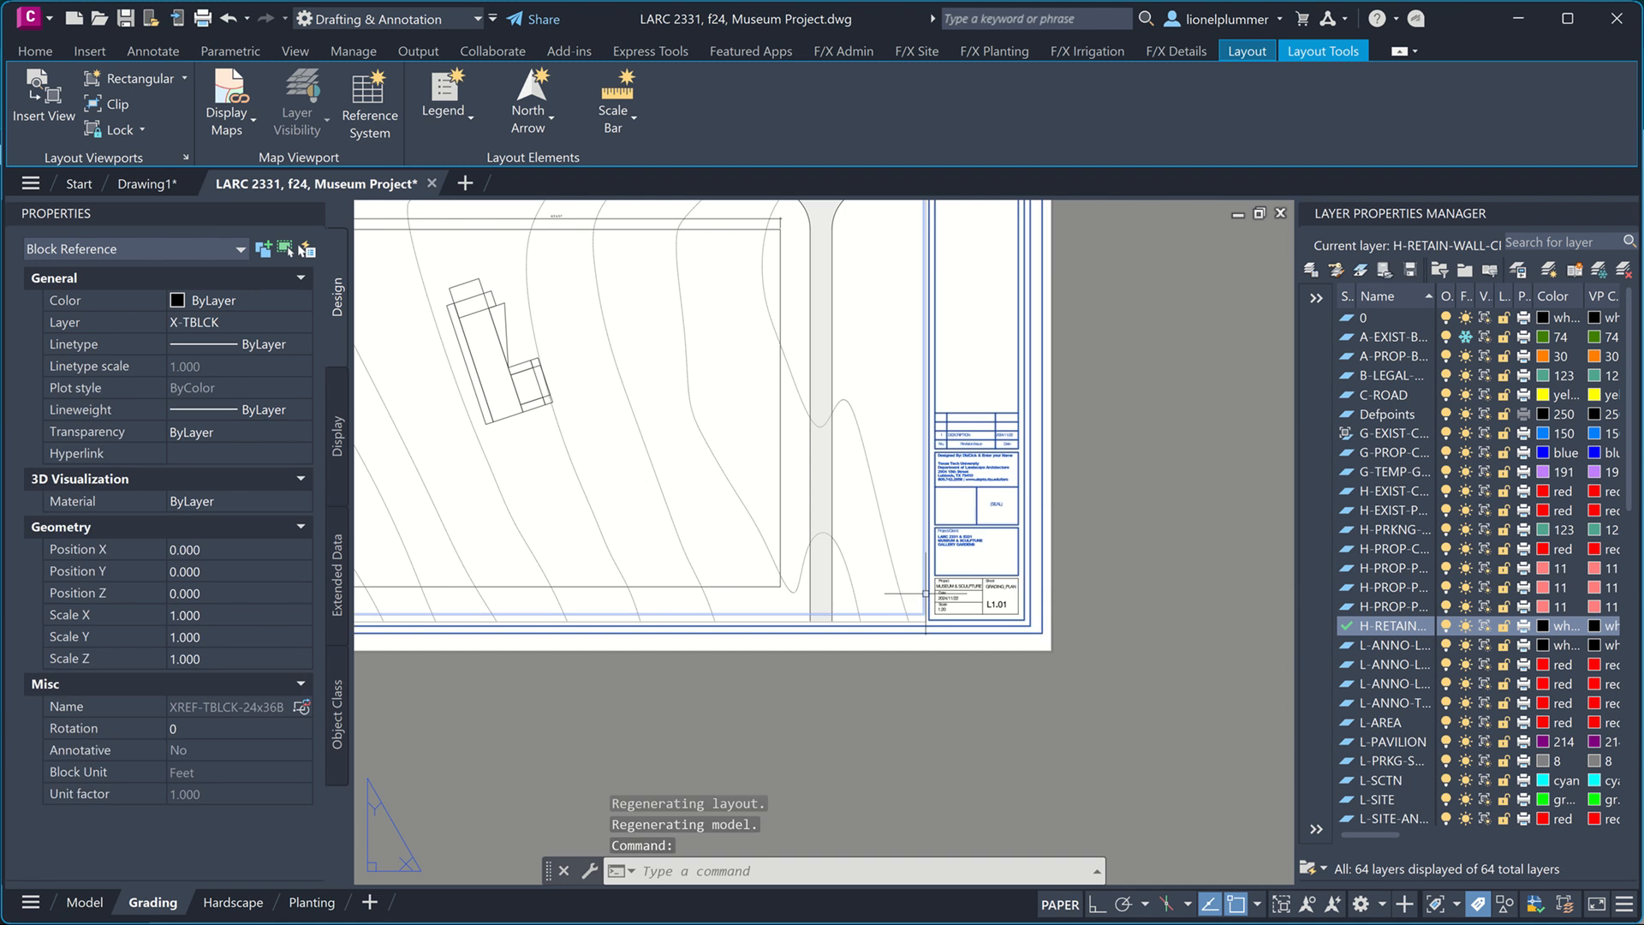
scroll(926, 593, "up", 5)
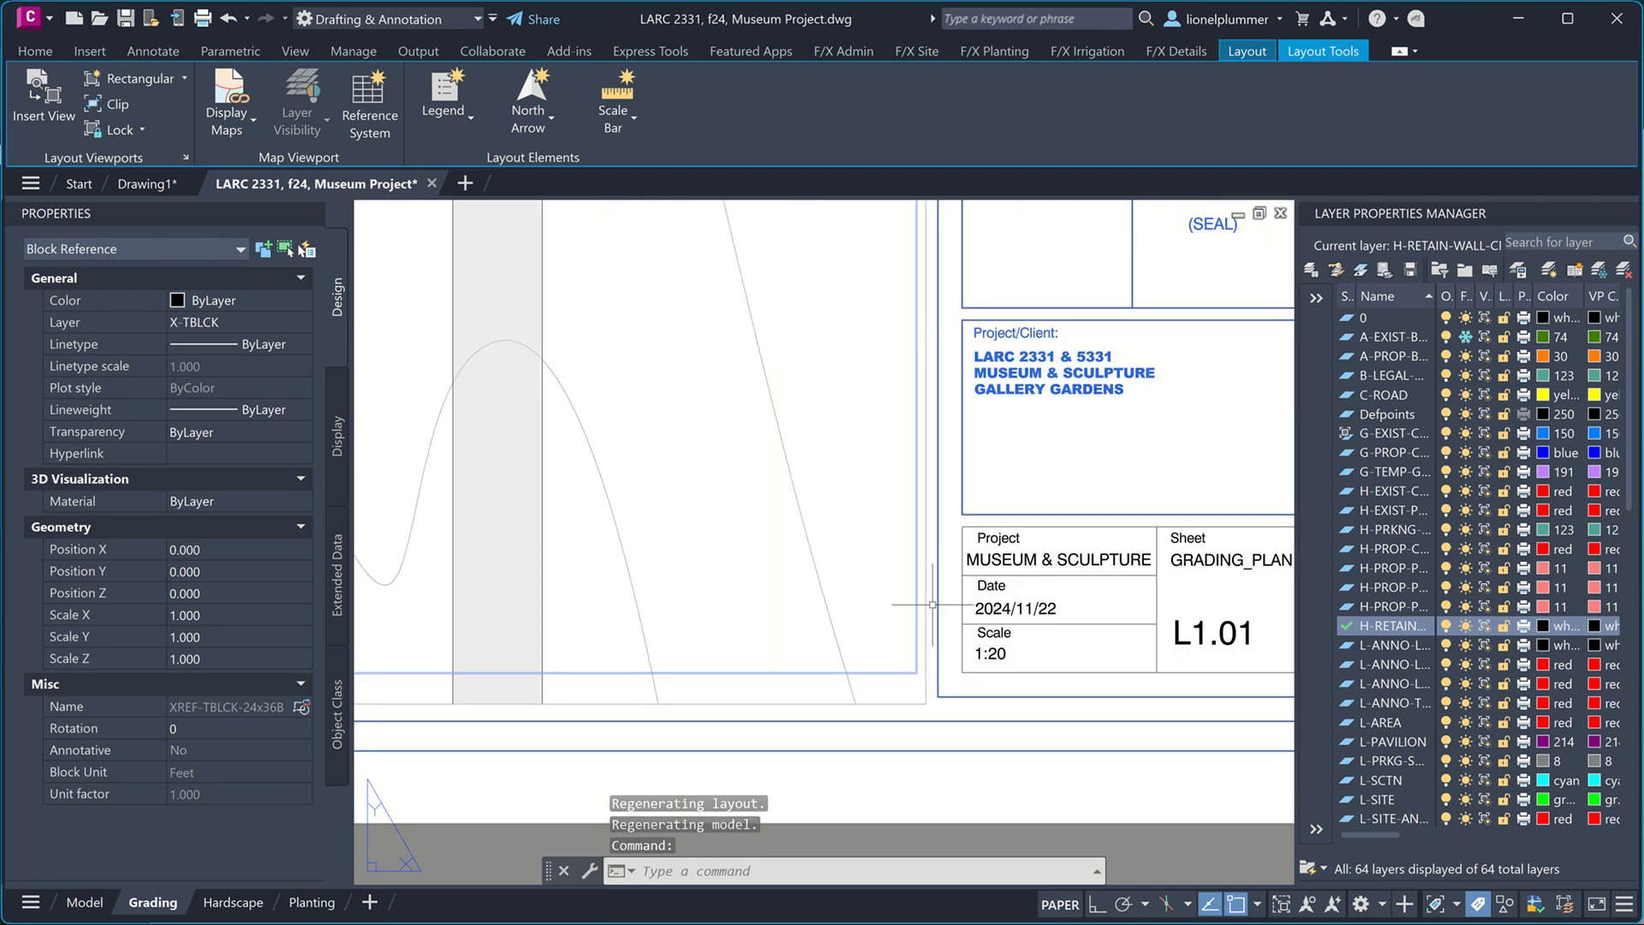
key("Escape")
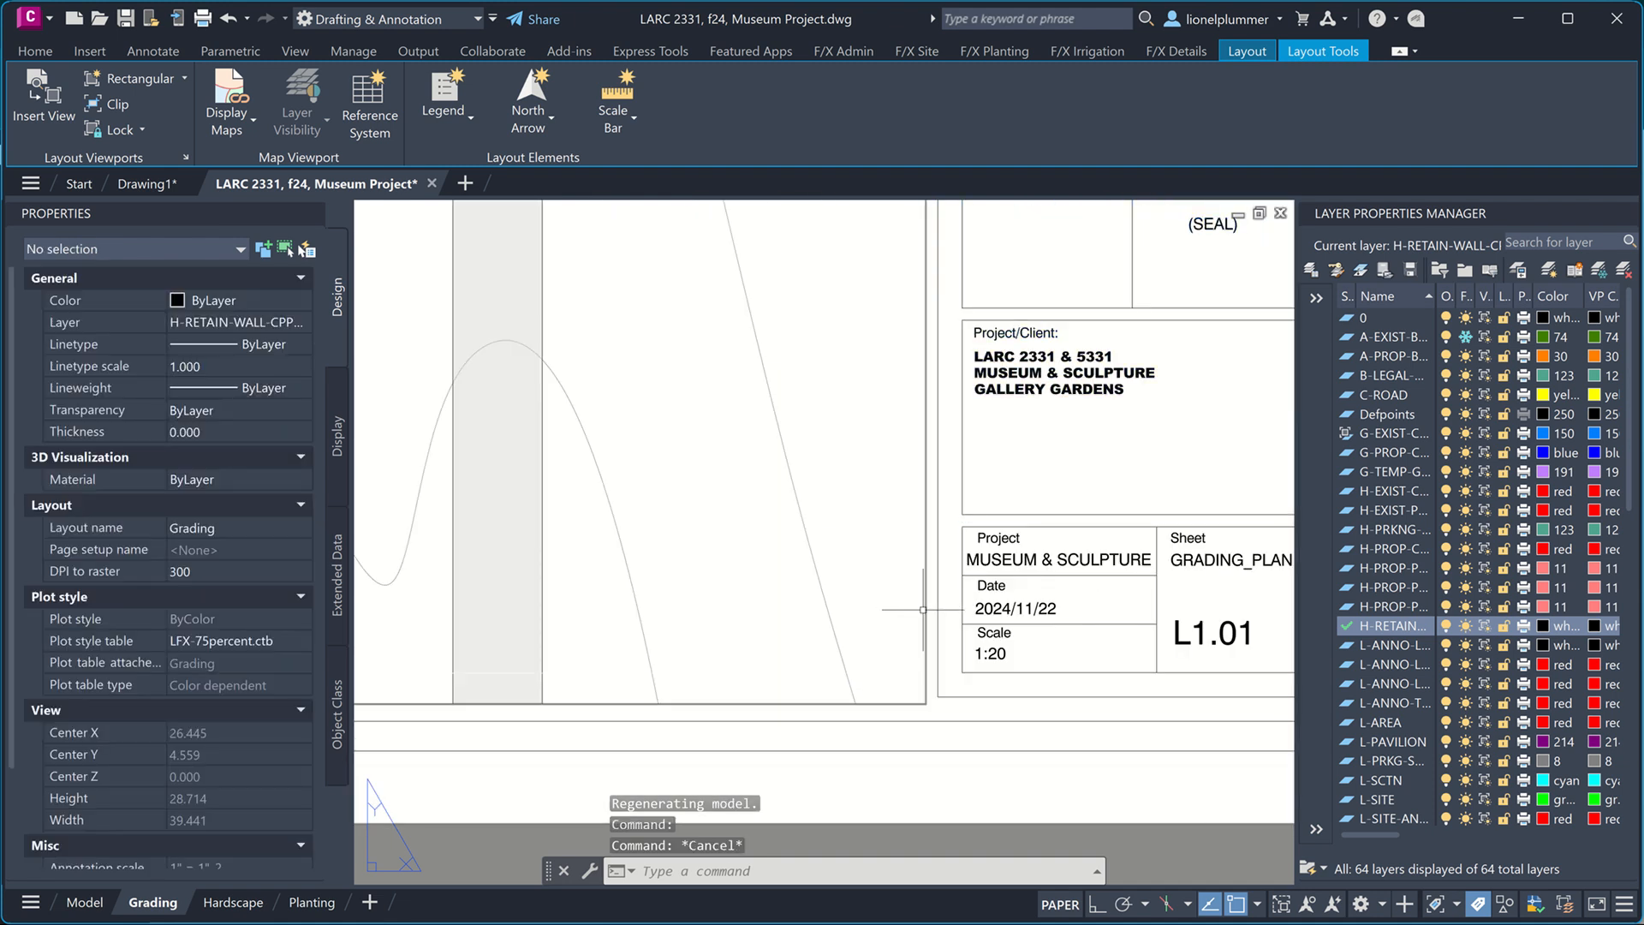
left_click(927, 615)
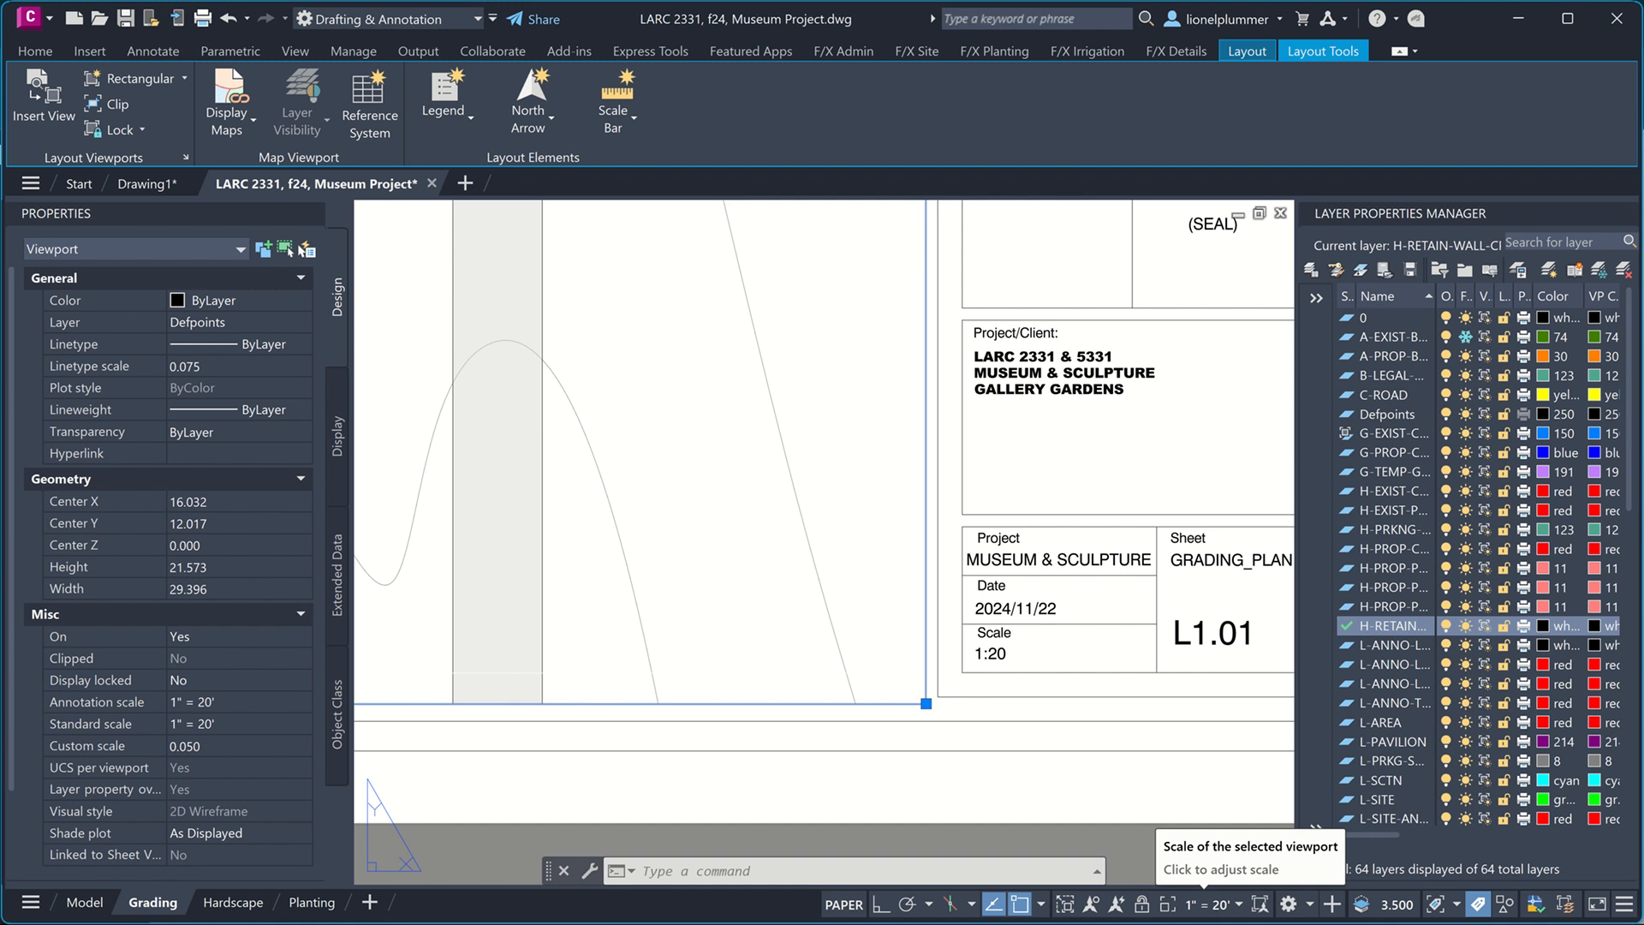
scroll(959, 543, "down", 2)
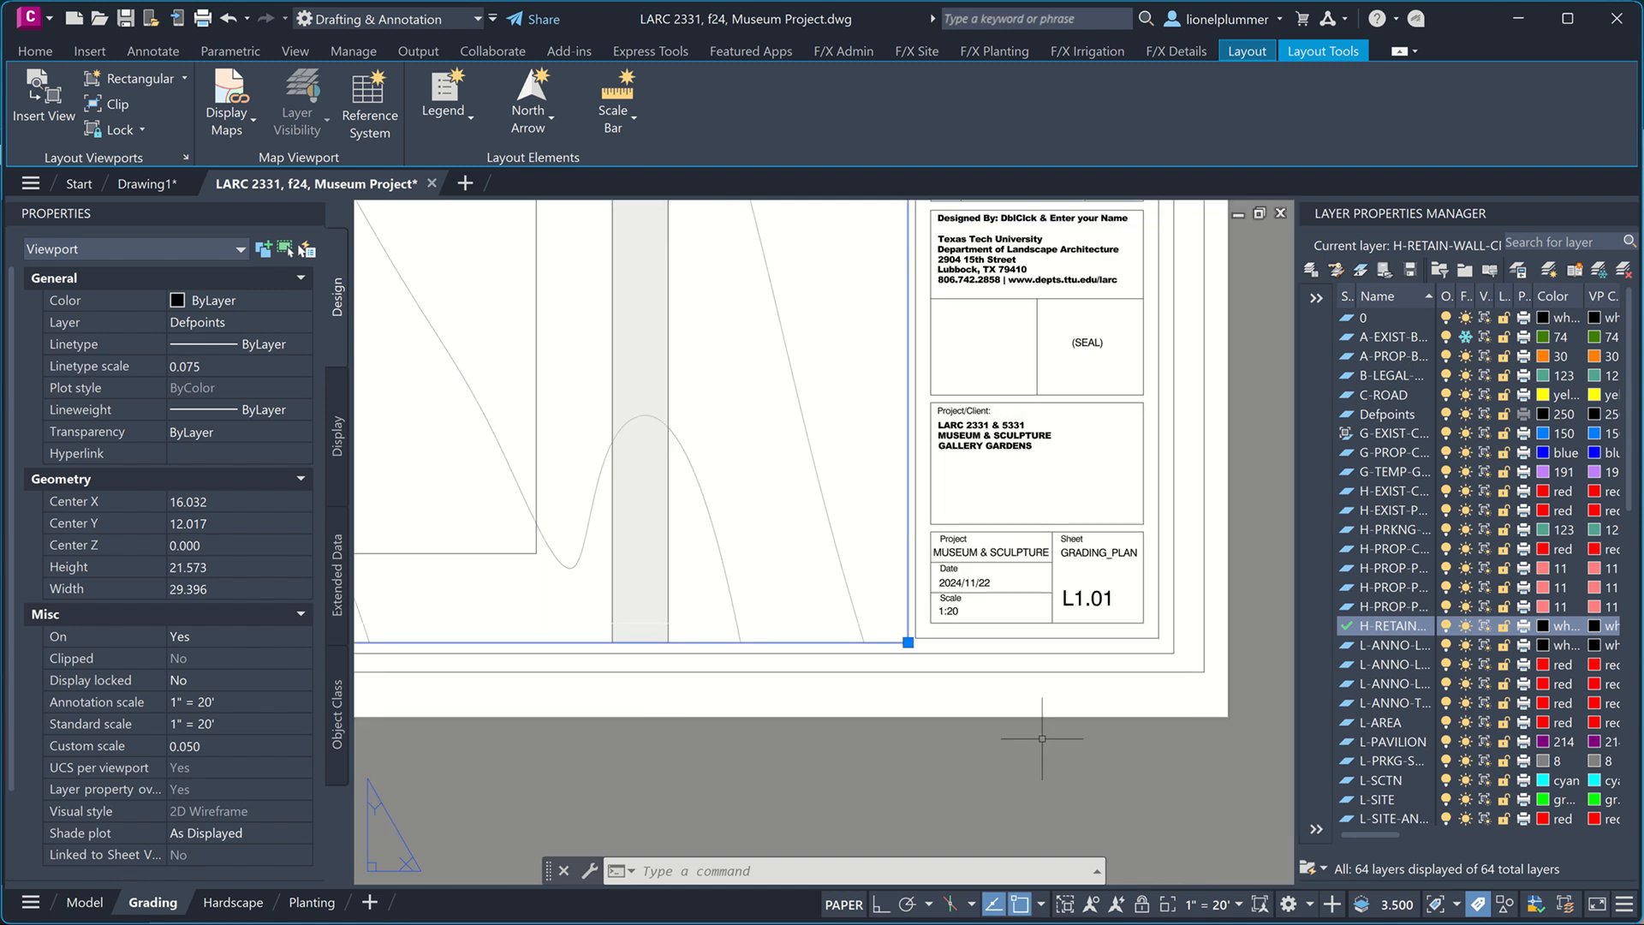
- Lock the display of the Grading layout's site plan viewport and deselect it
scroll(1130, 750, "down", 3)
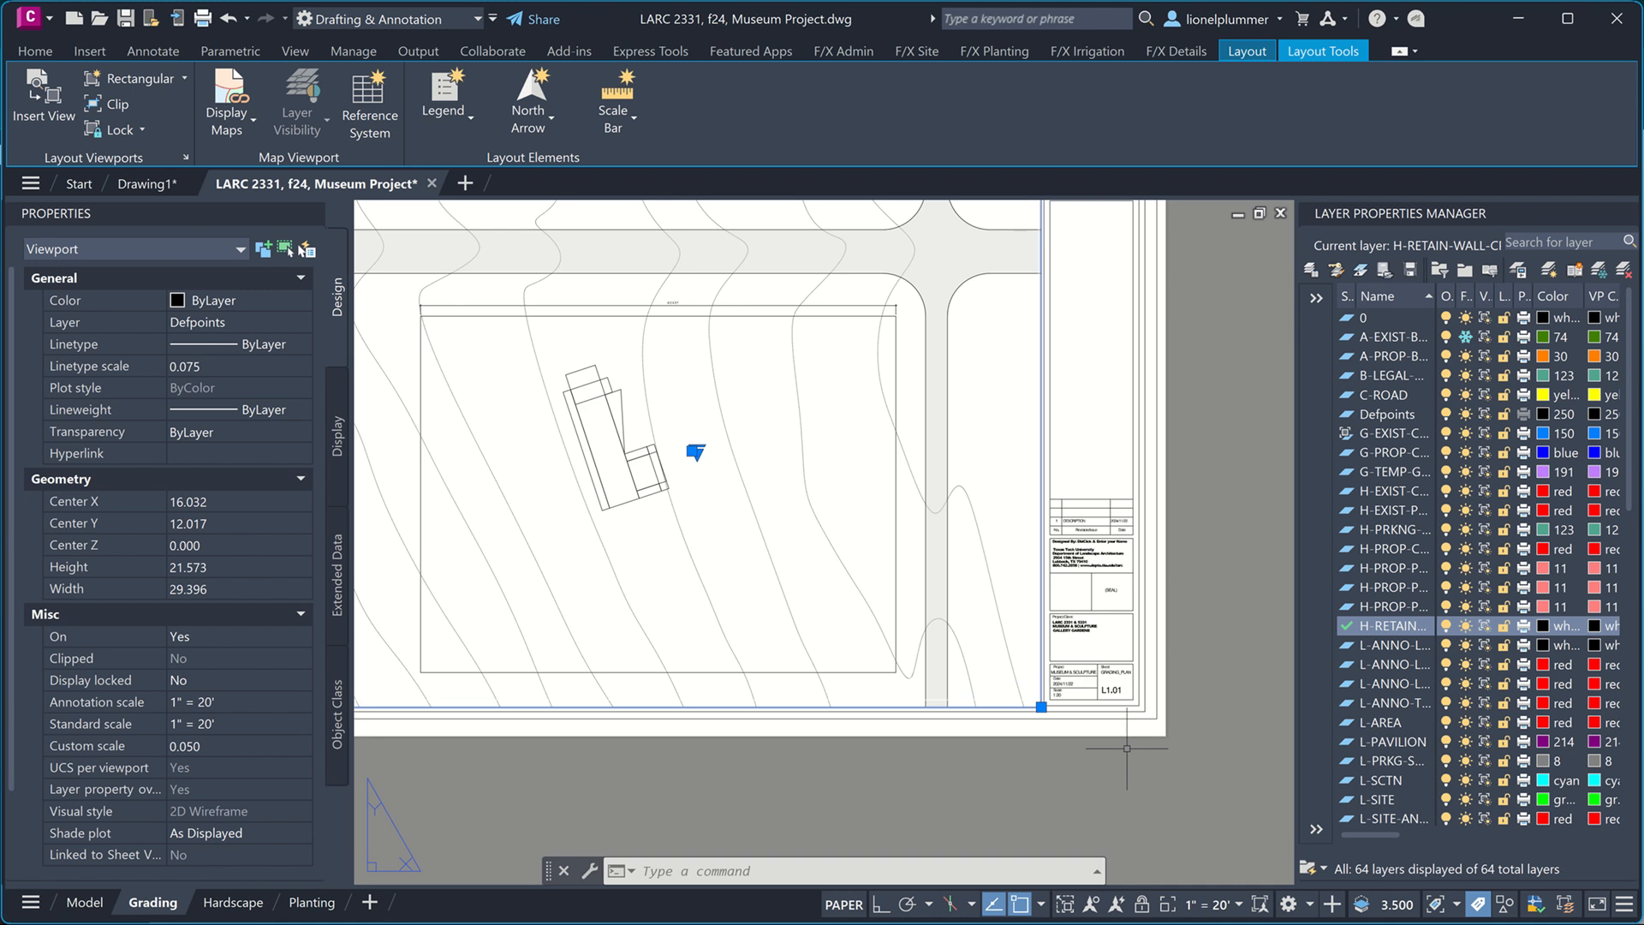
scroll(865, 432, "down", 2)
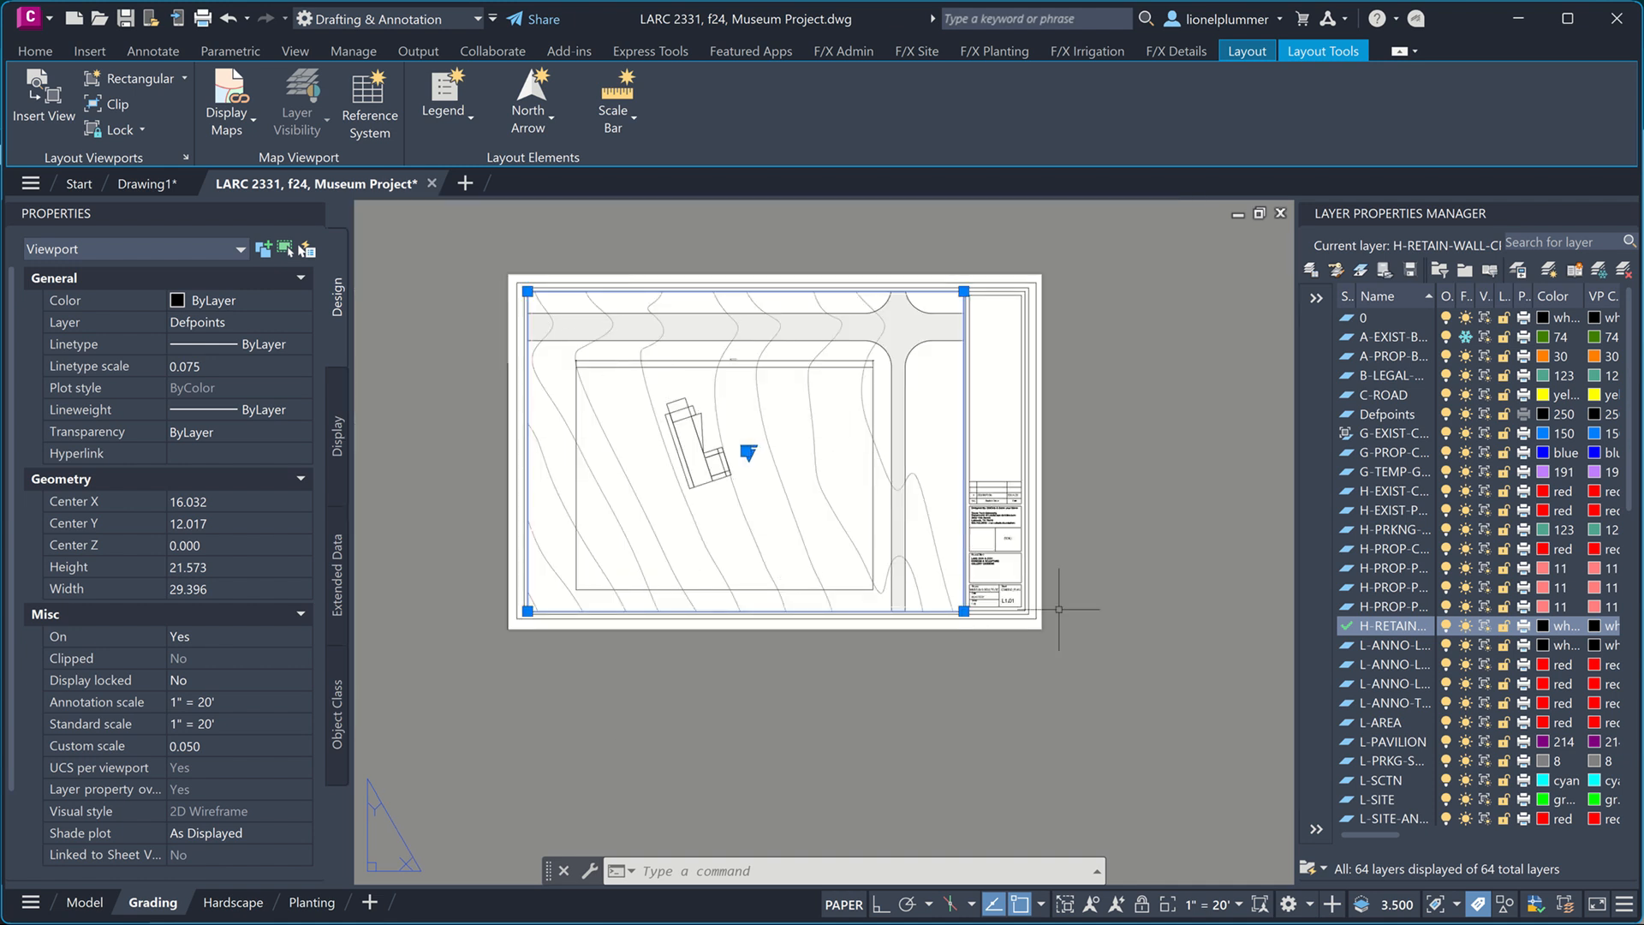
left_click(1142, 904)
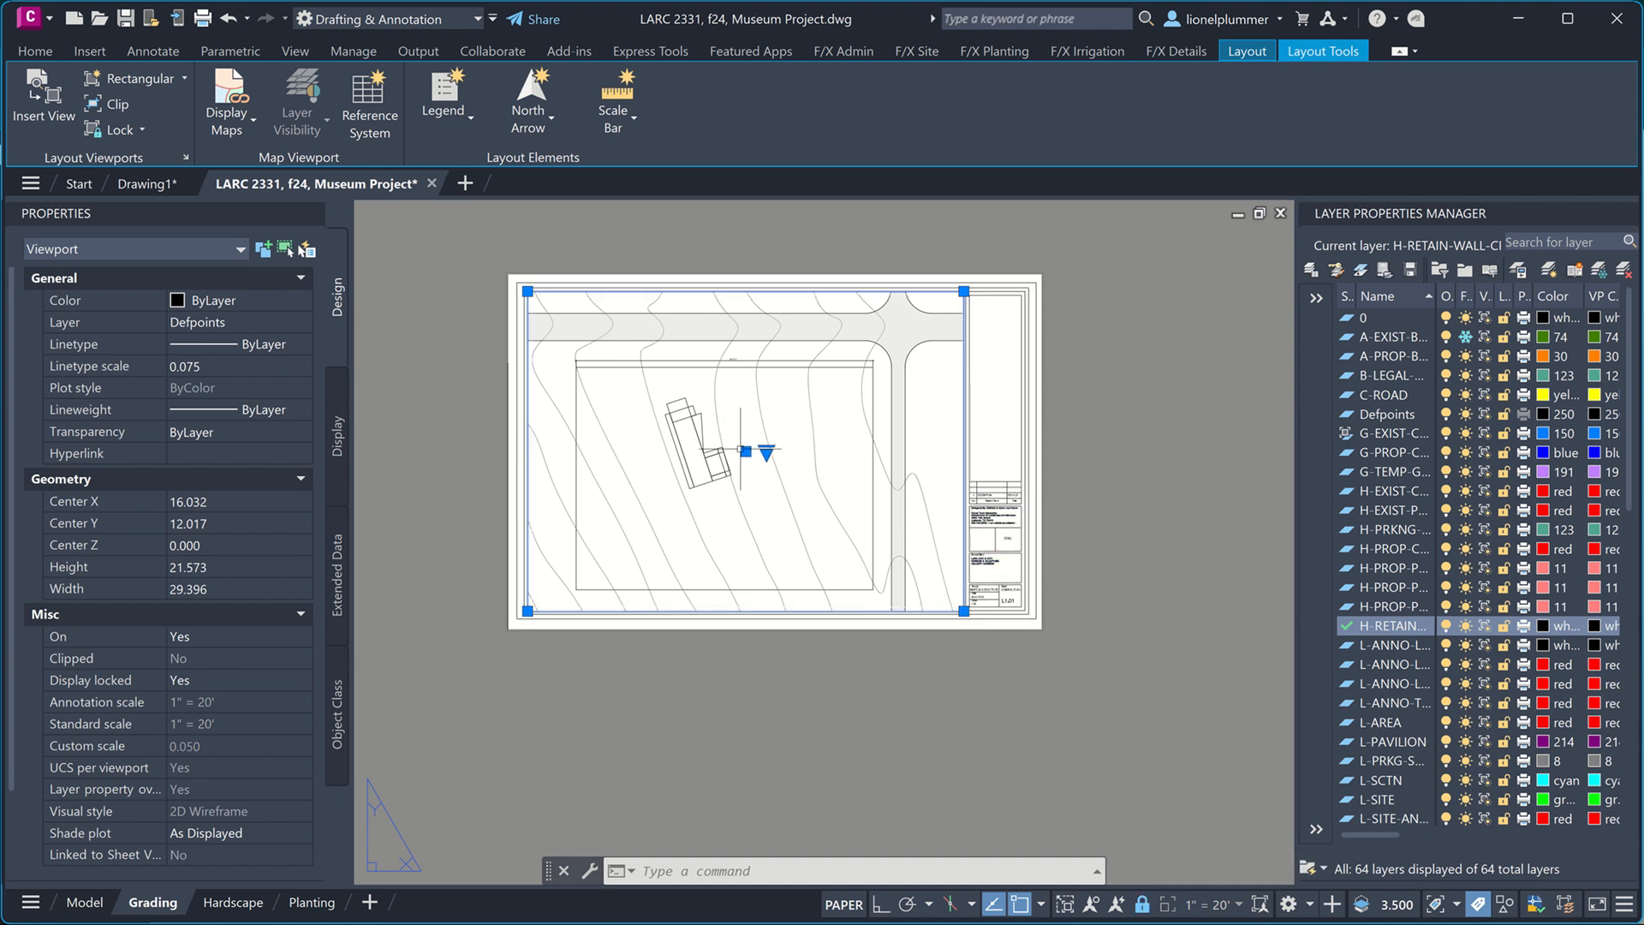
middle_click_drag(761, 501, 791, 566)
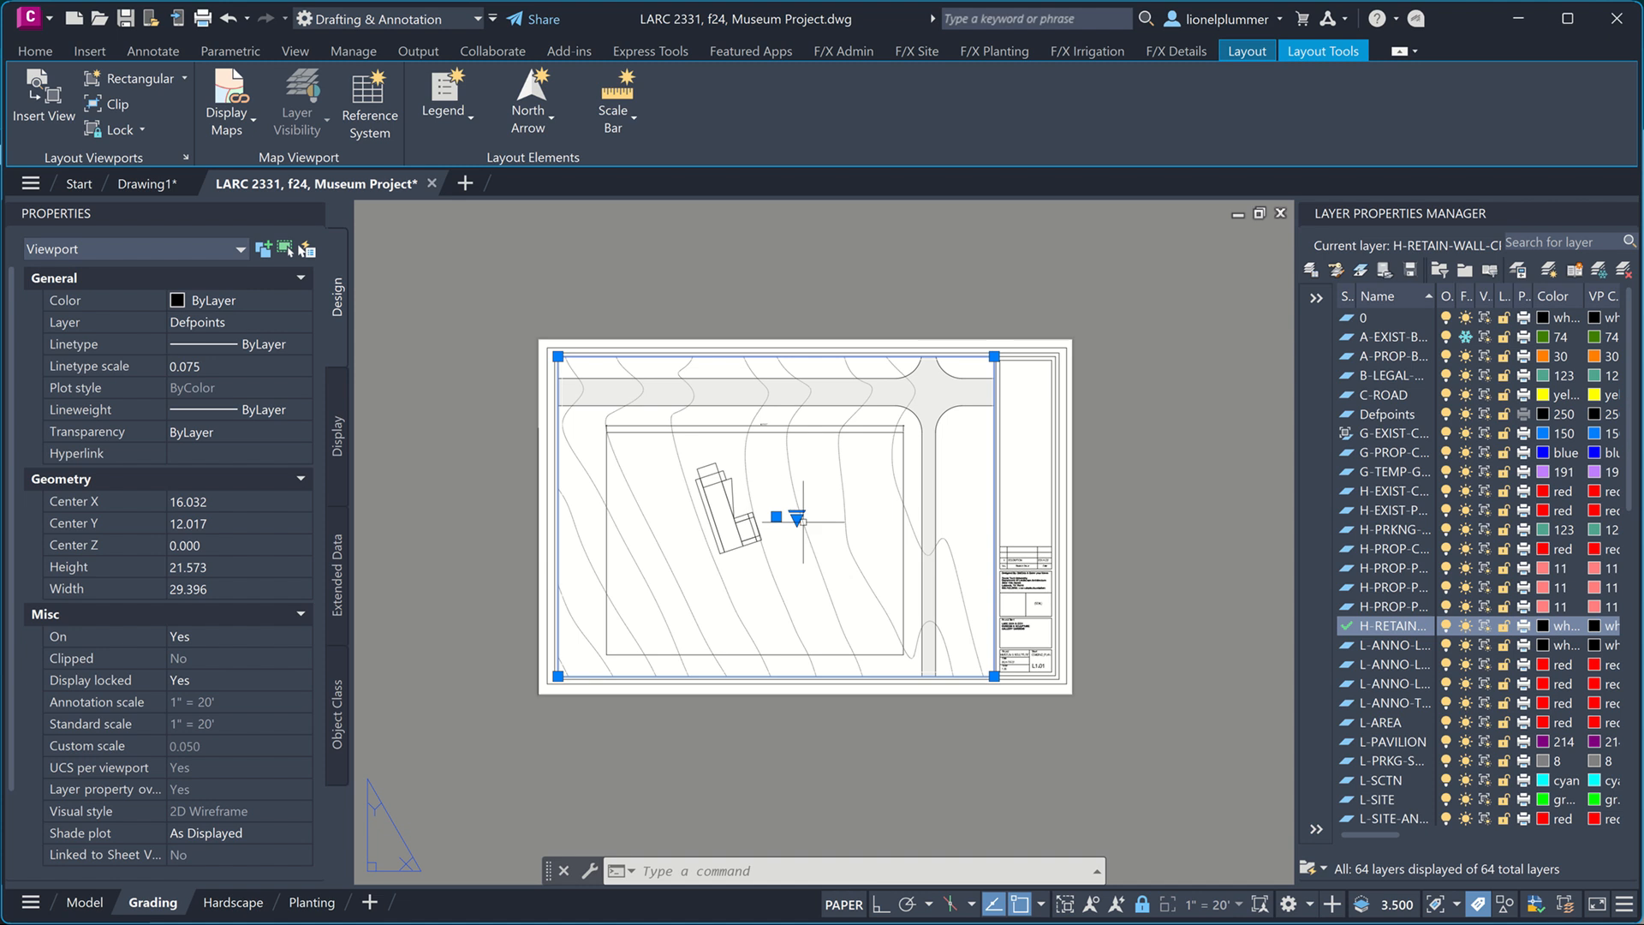
key("Escape")
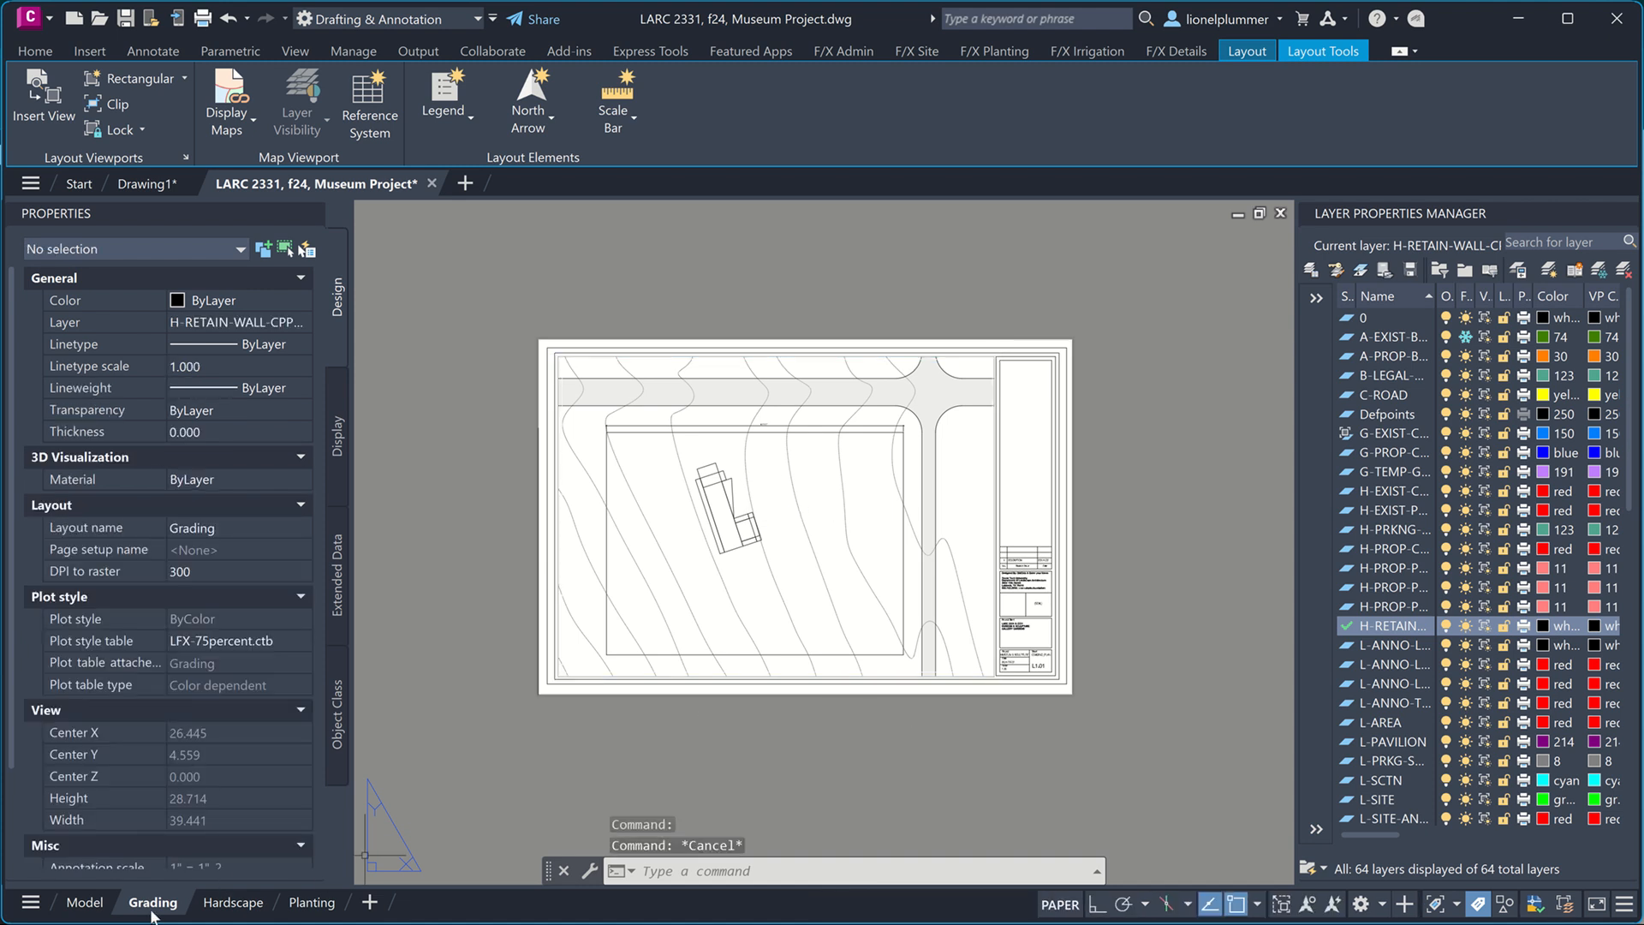
- Switch to model space and check the drawing's length, angle and insertion scale units without changing them
left_click(84, 903)
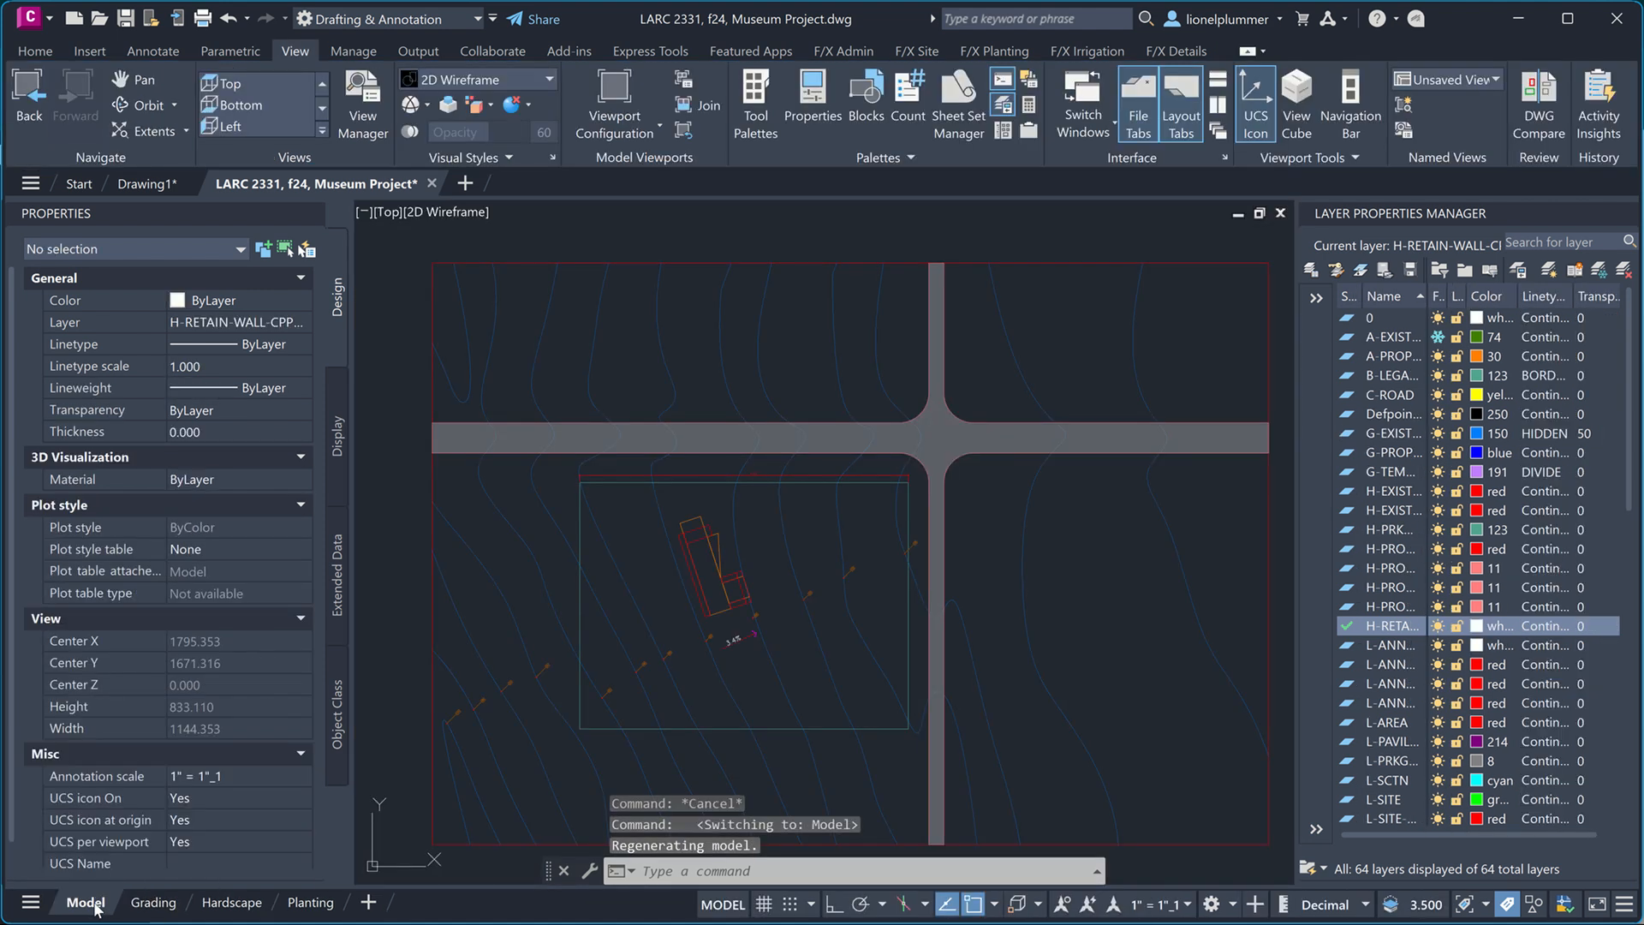
middle_click_drag(652, 670, 708, 567)
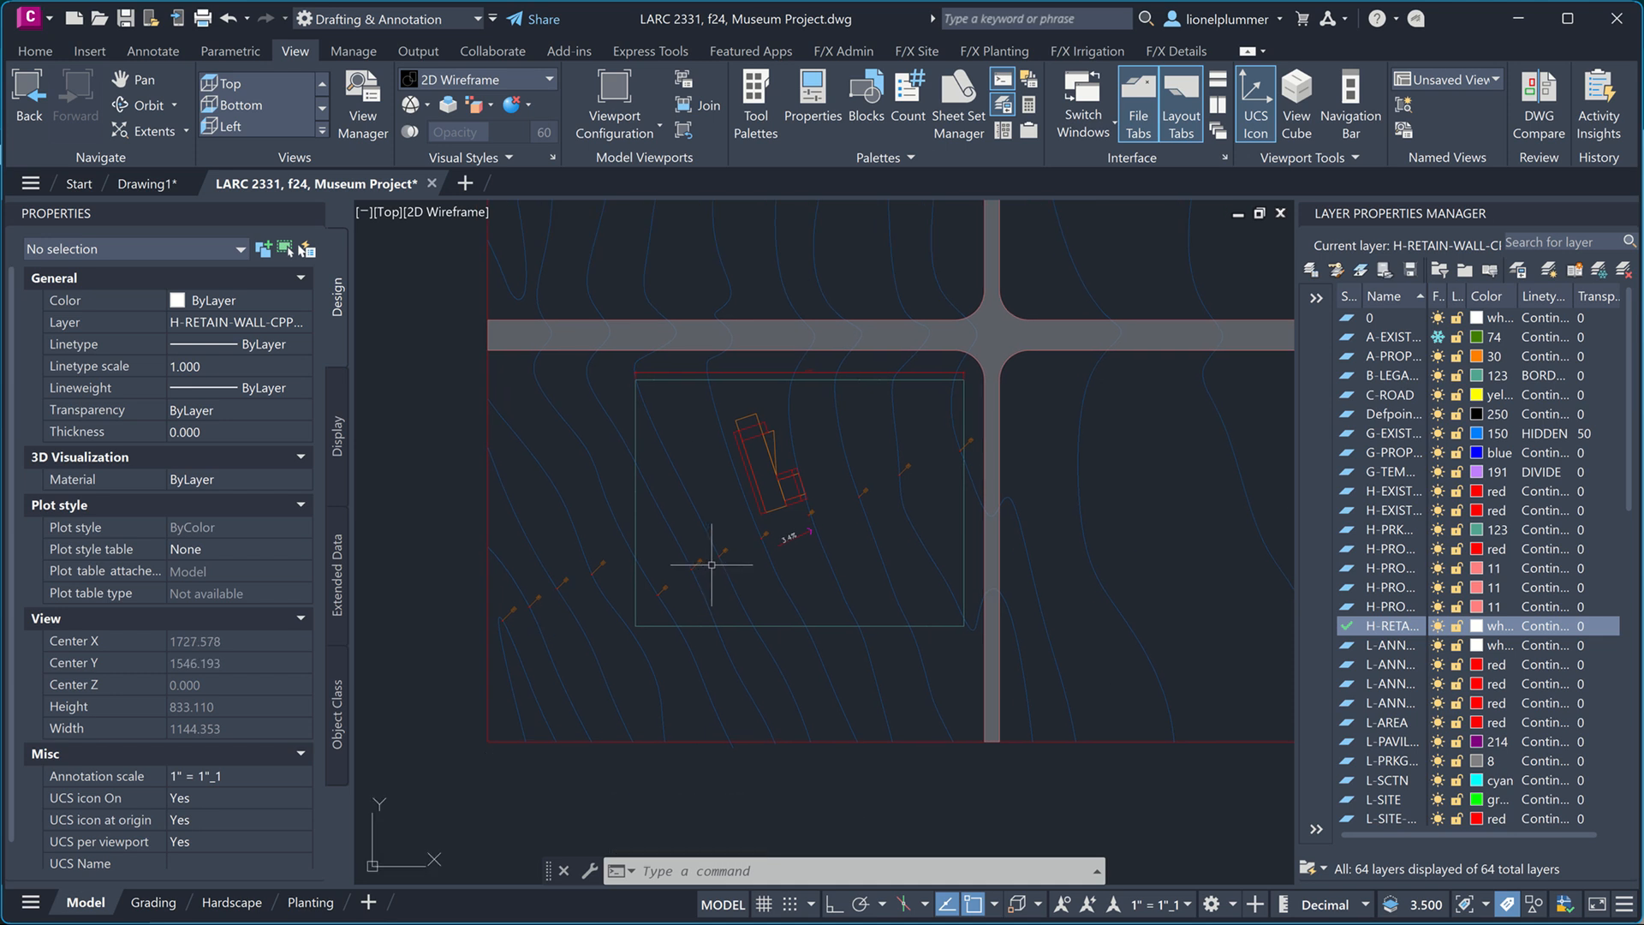
type("units")
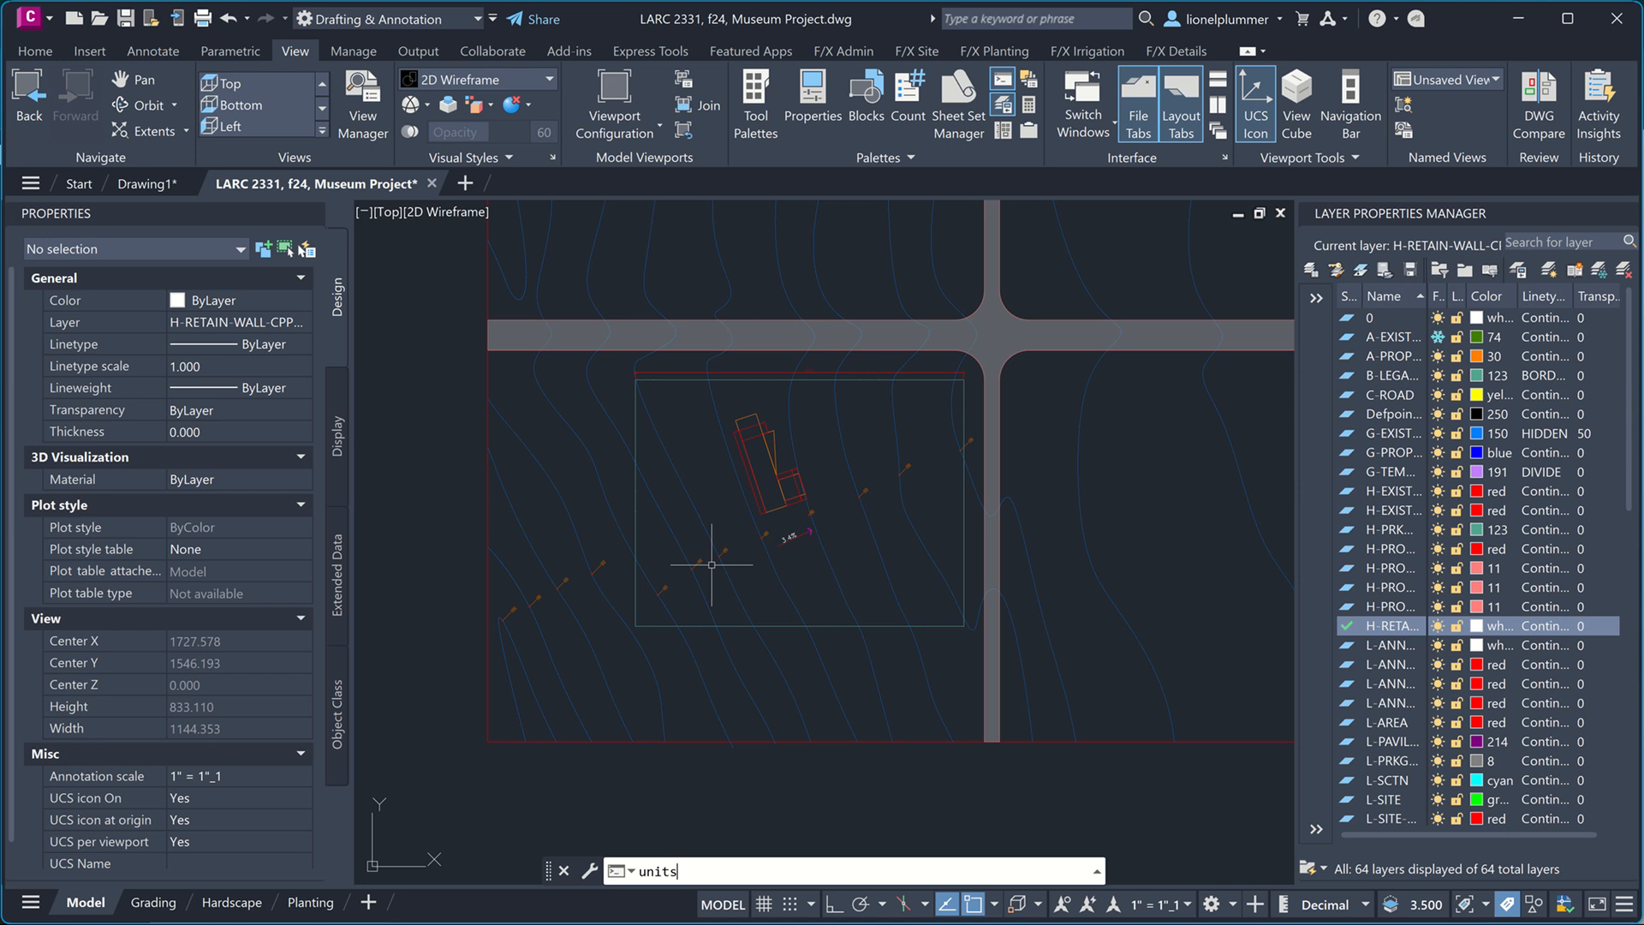
key("Return")
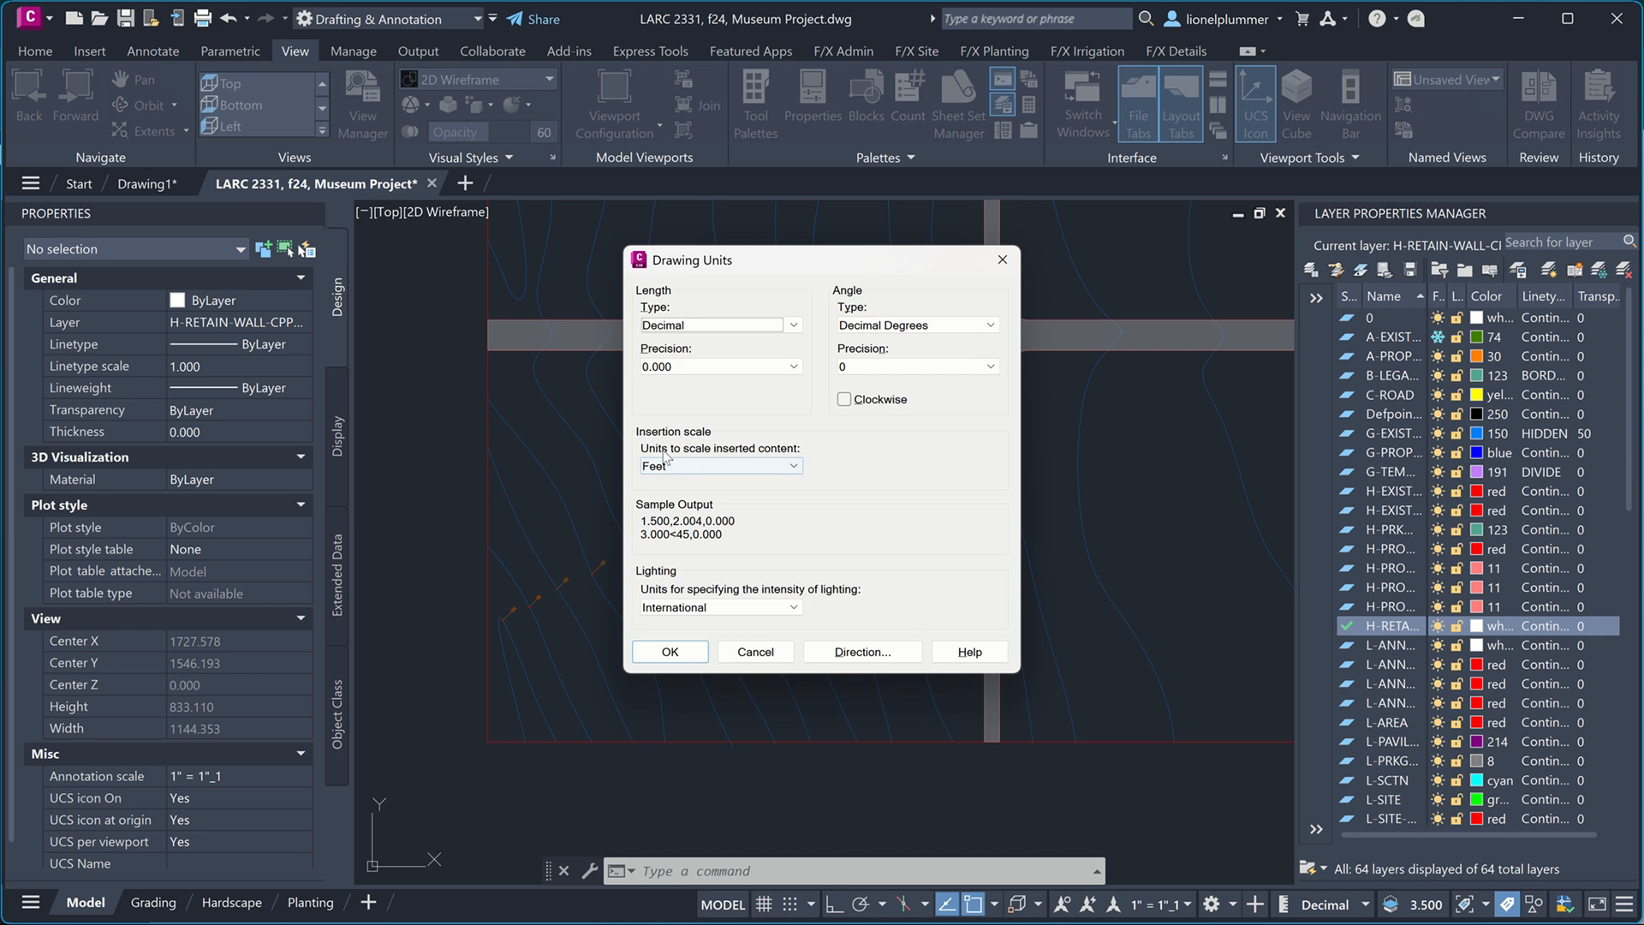
left_click(671, 652)
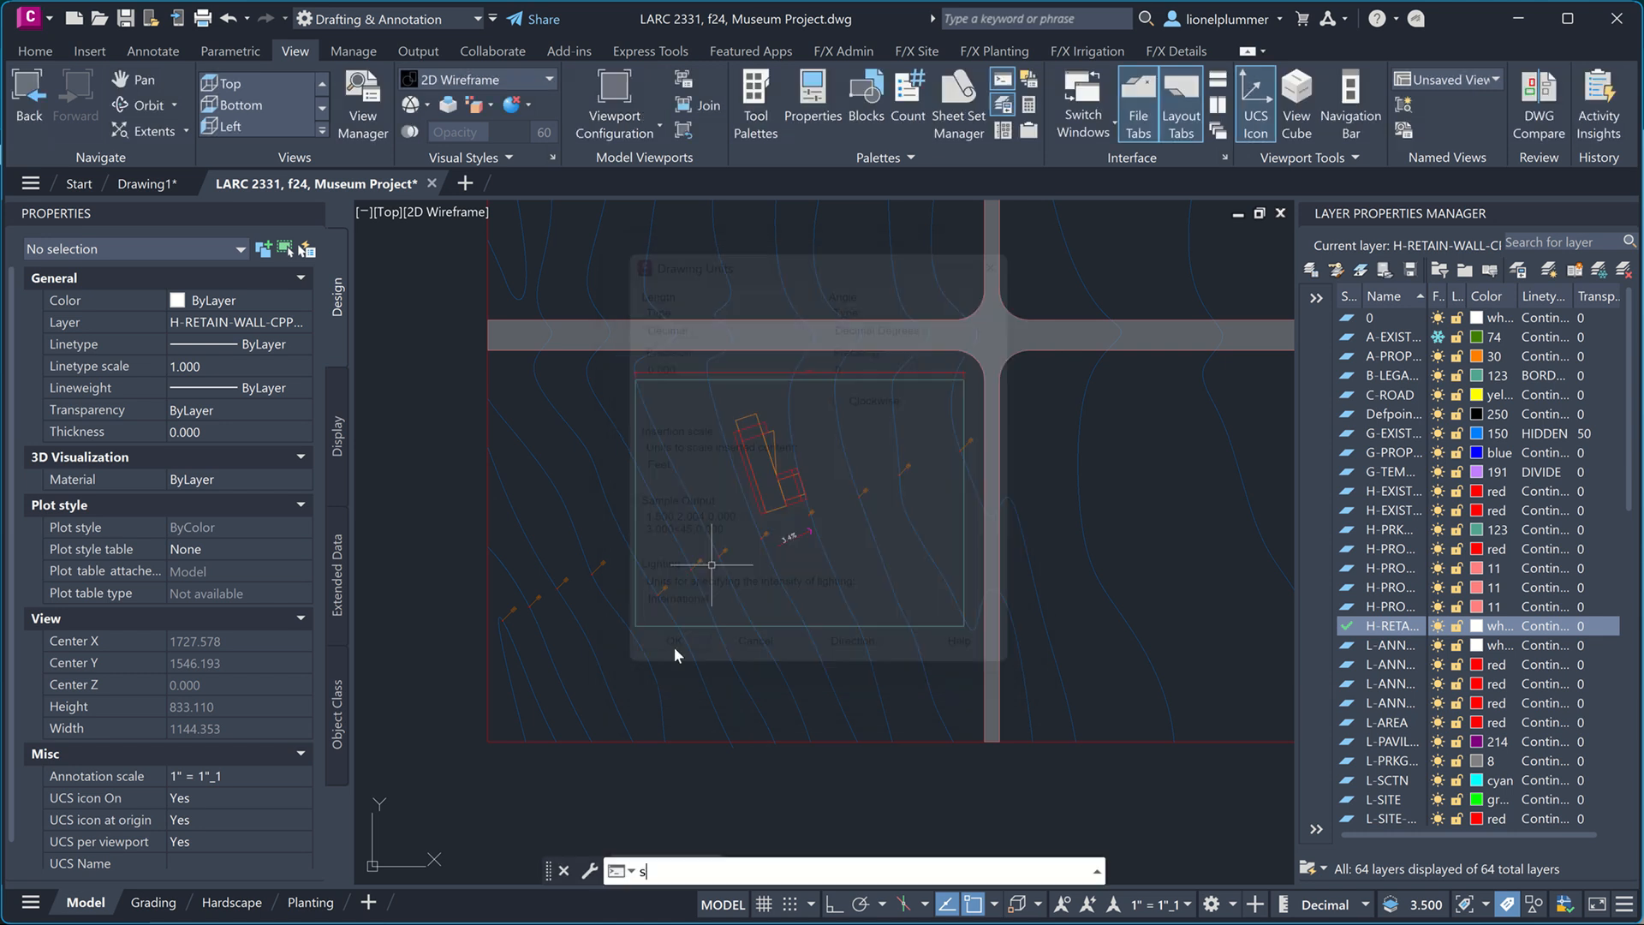
type("s")
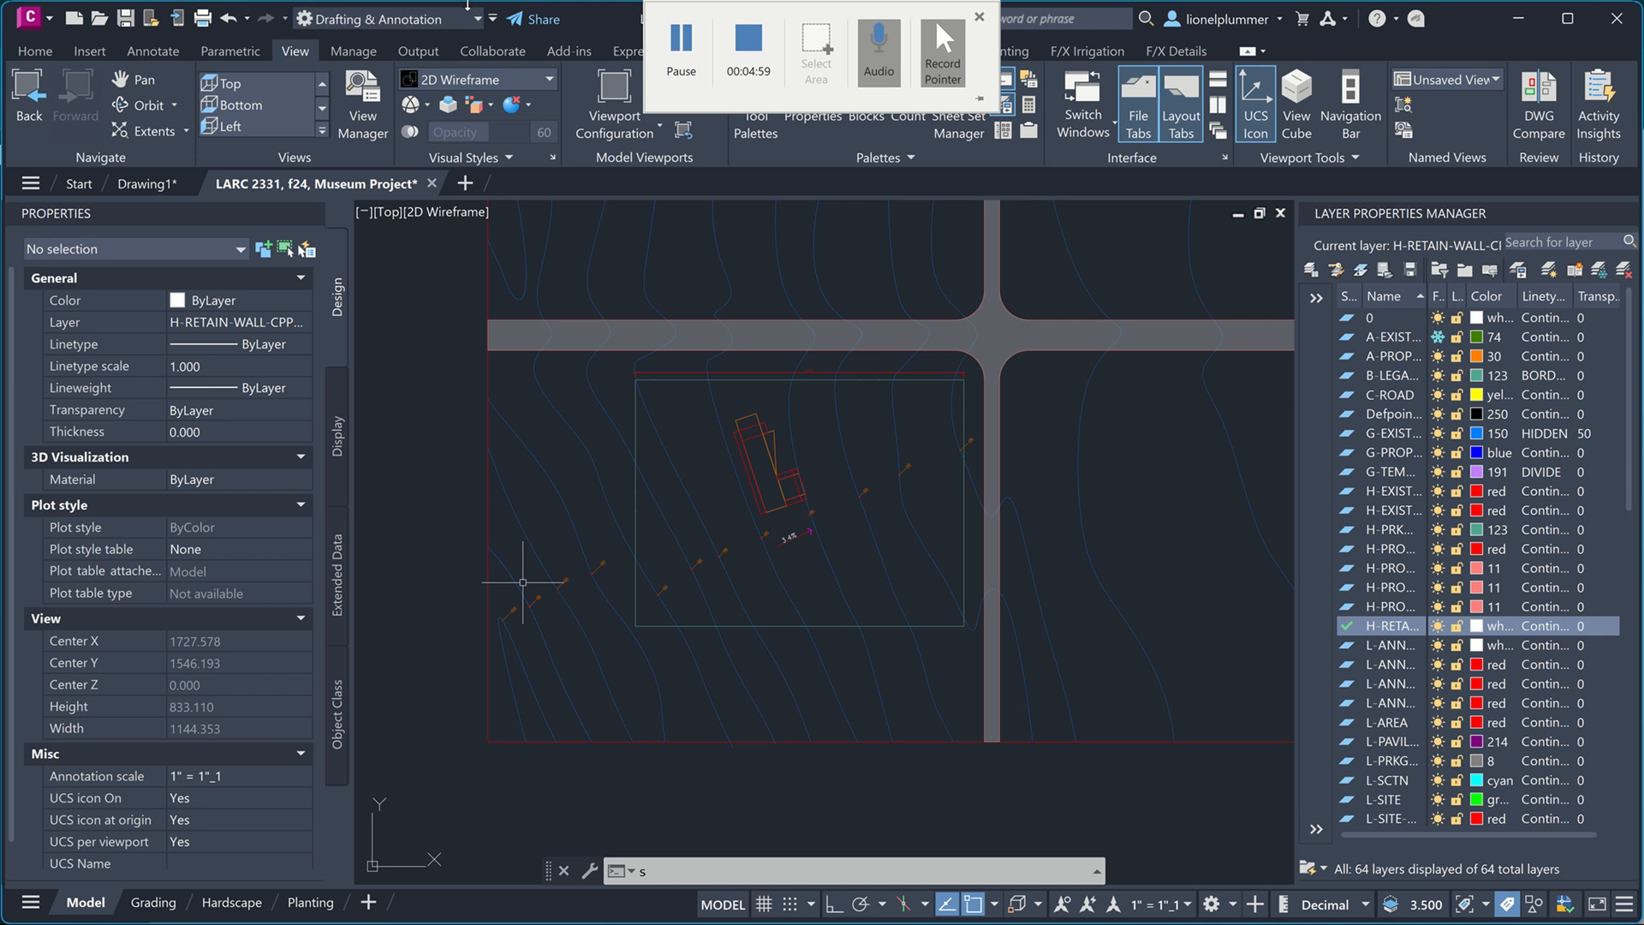
- Keep the Drafting & Annotation workspace active and review the Home, Insert and Annotate tool sets
left_click(477, 18)
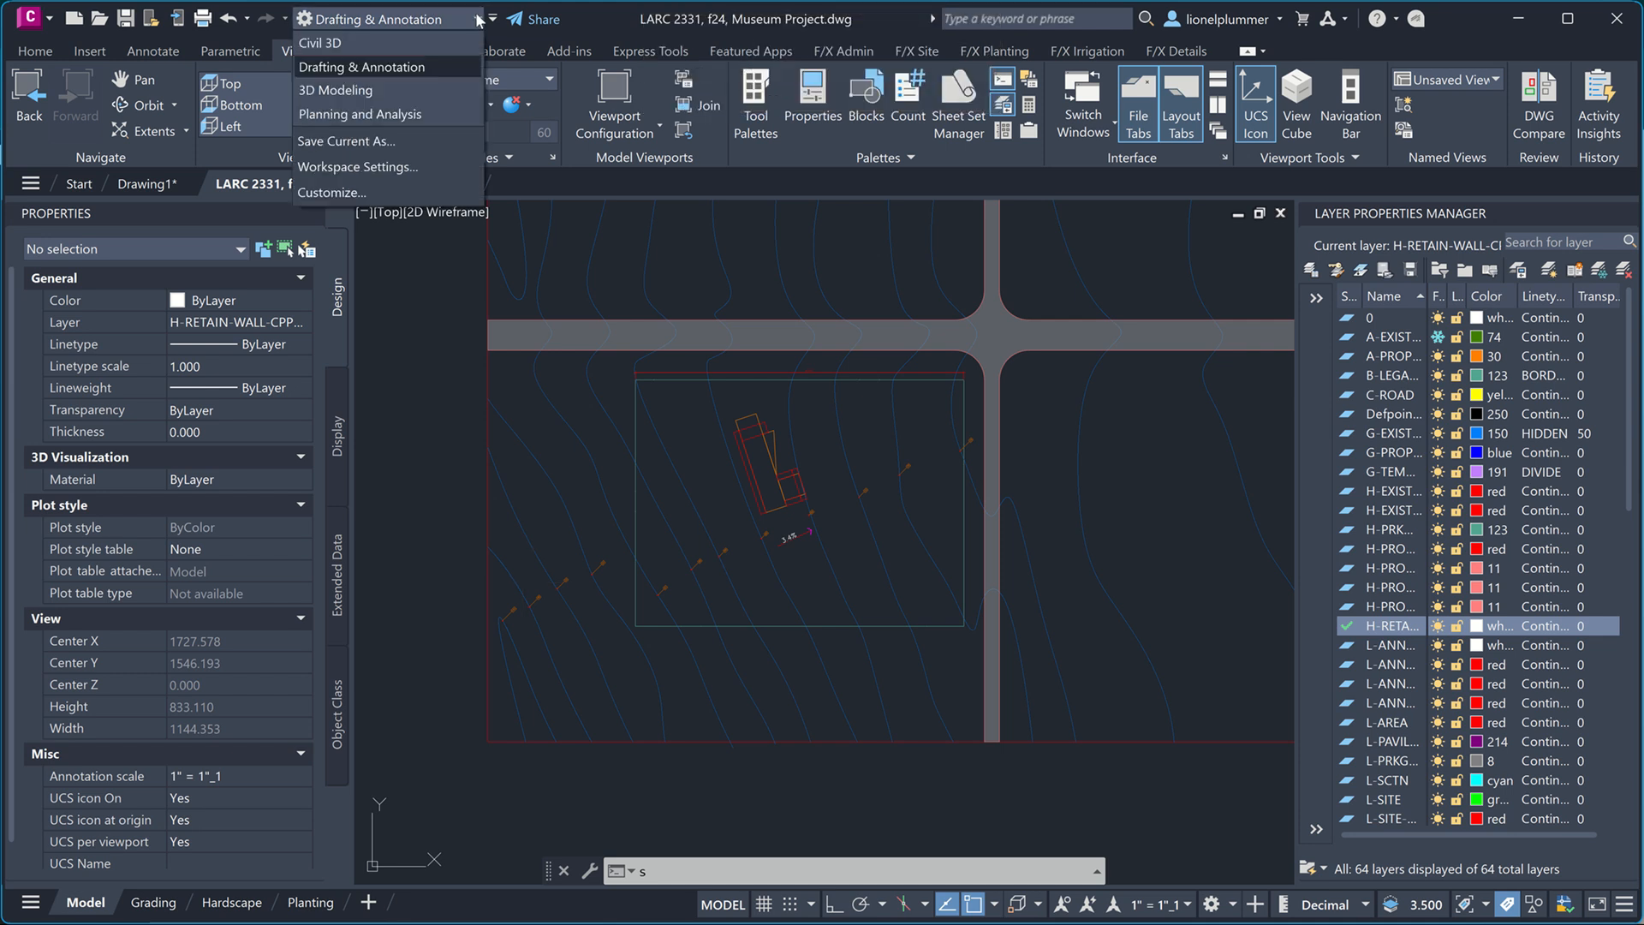
left_click(414, 68)
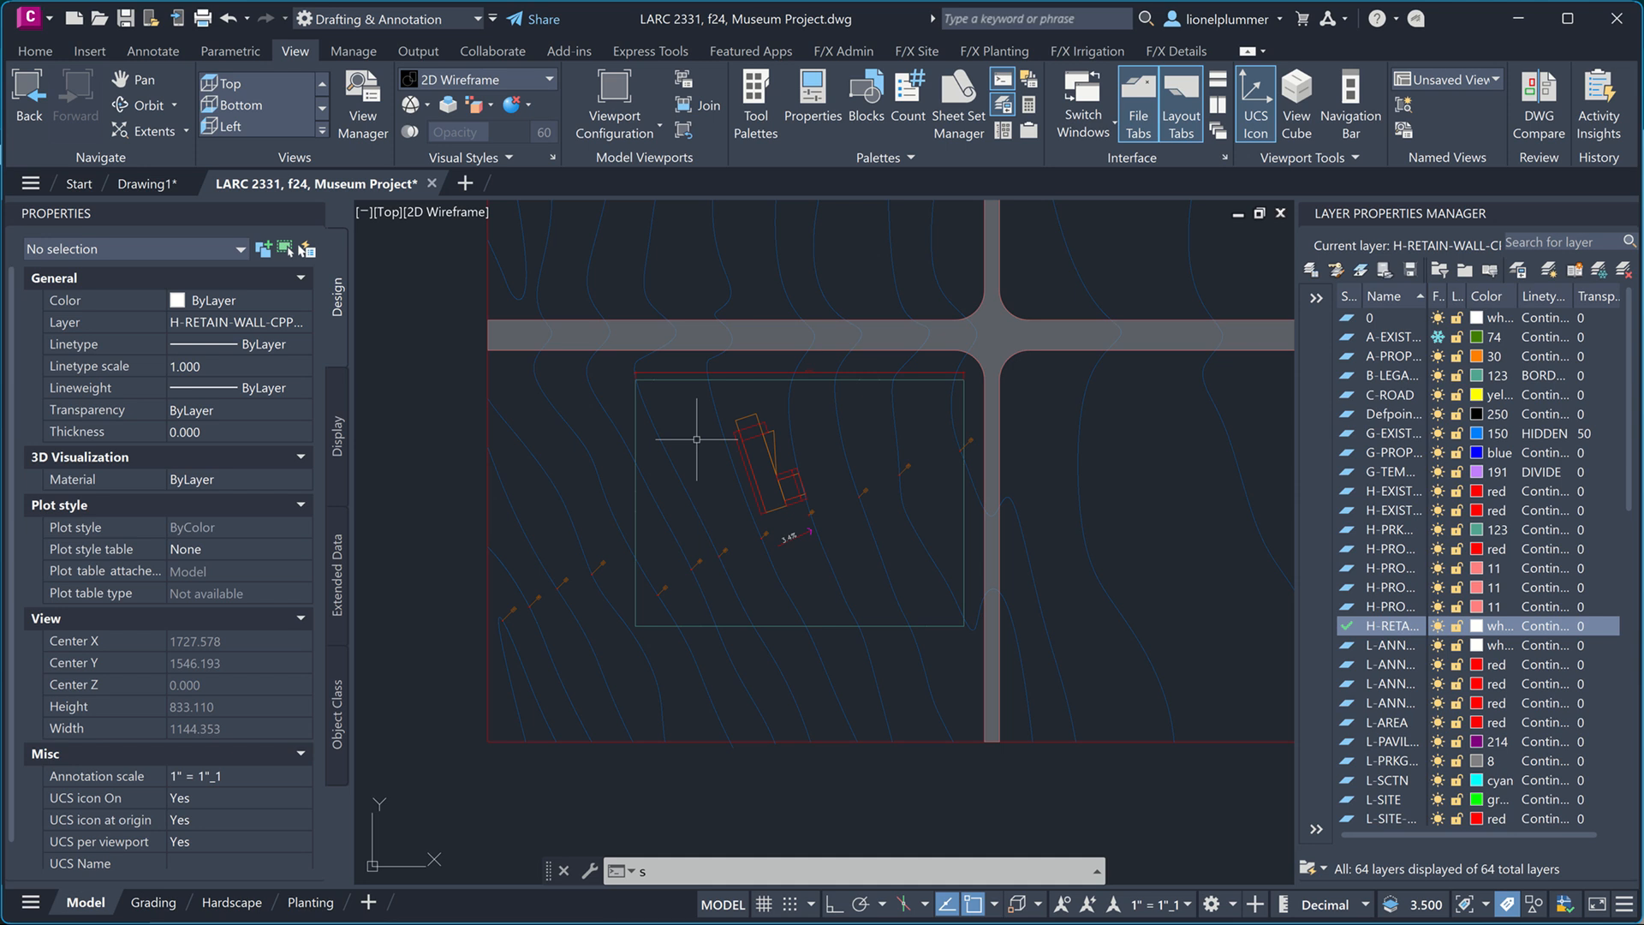
left_click(37, 53)
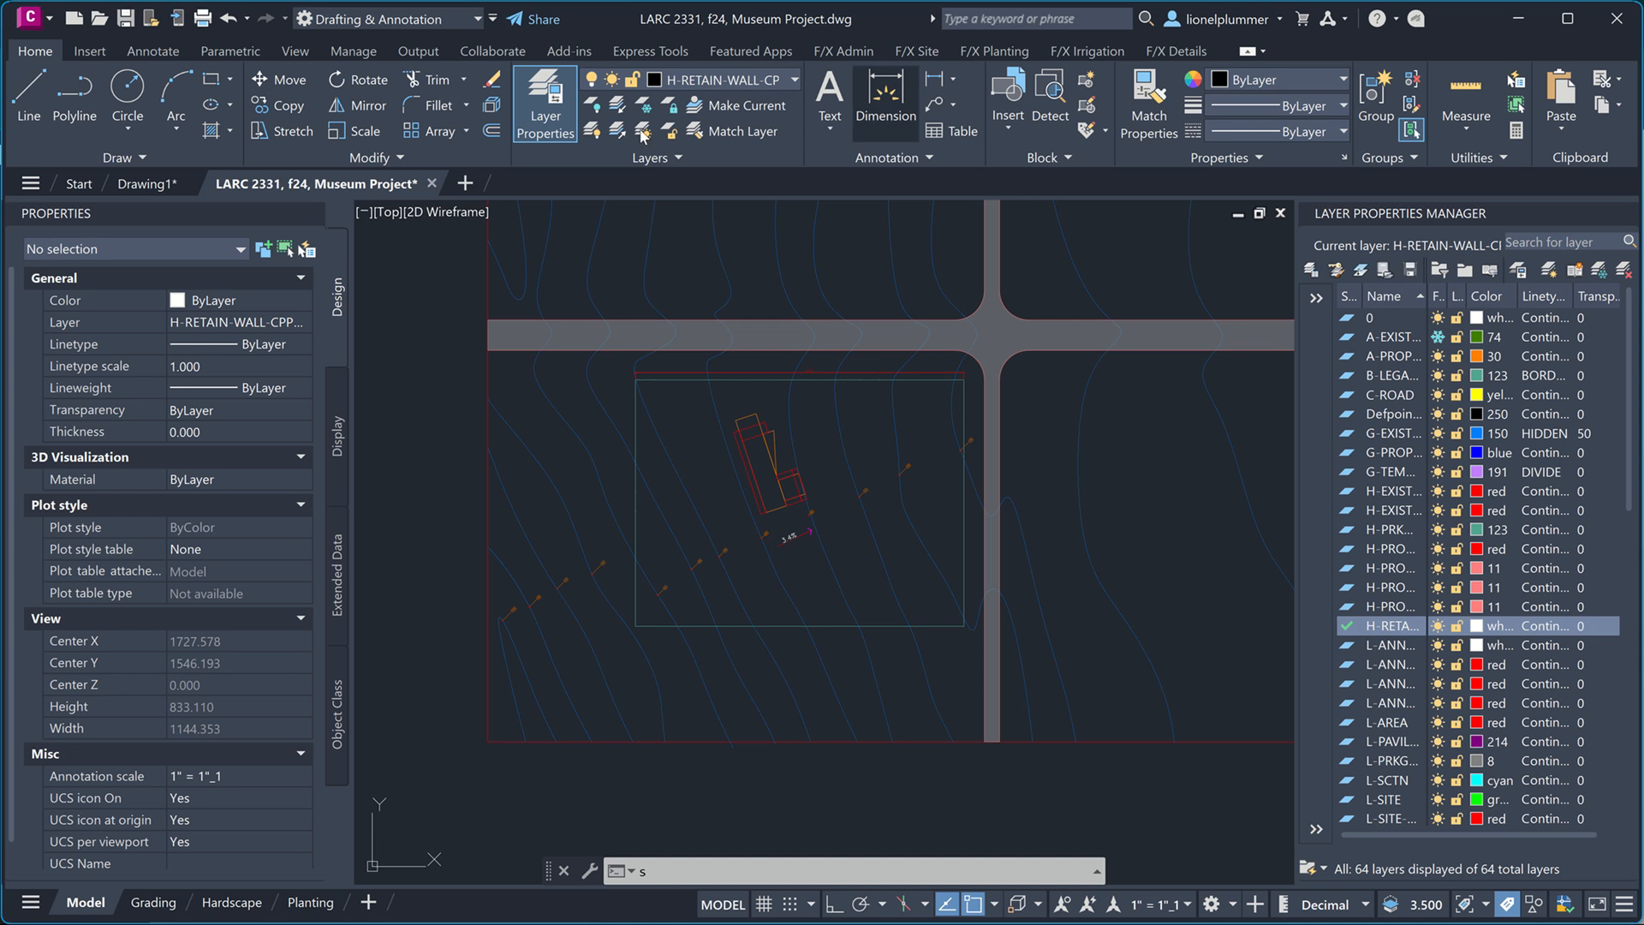
left_click(95, 53)
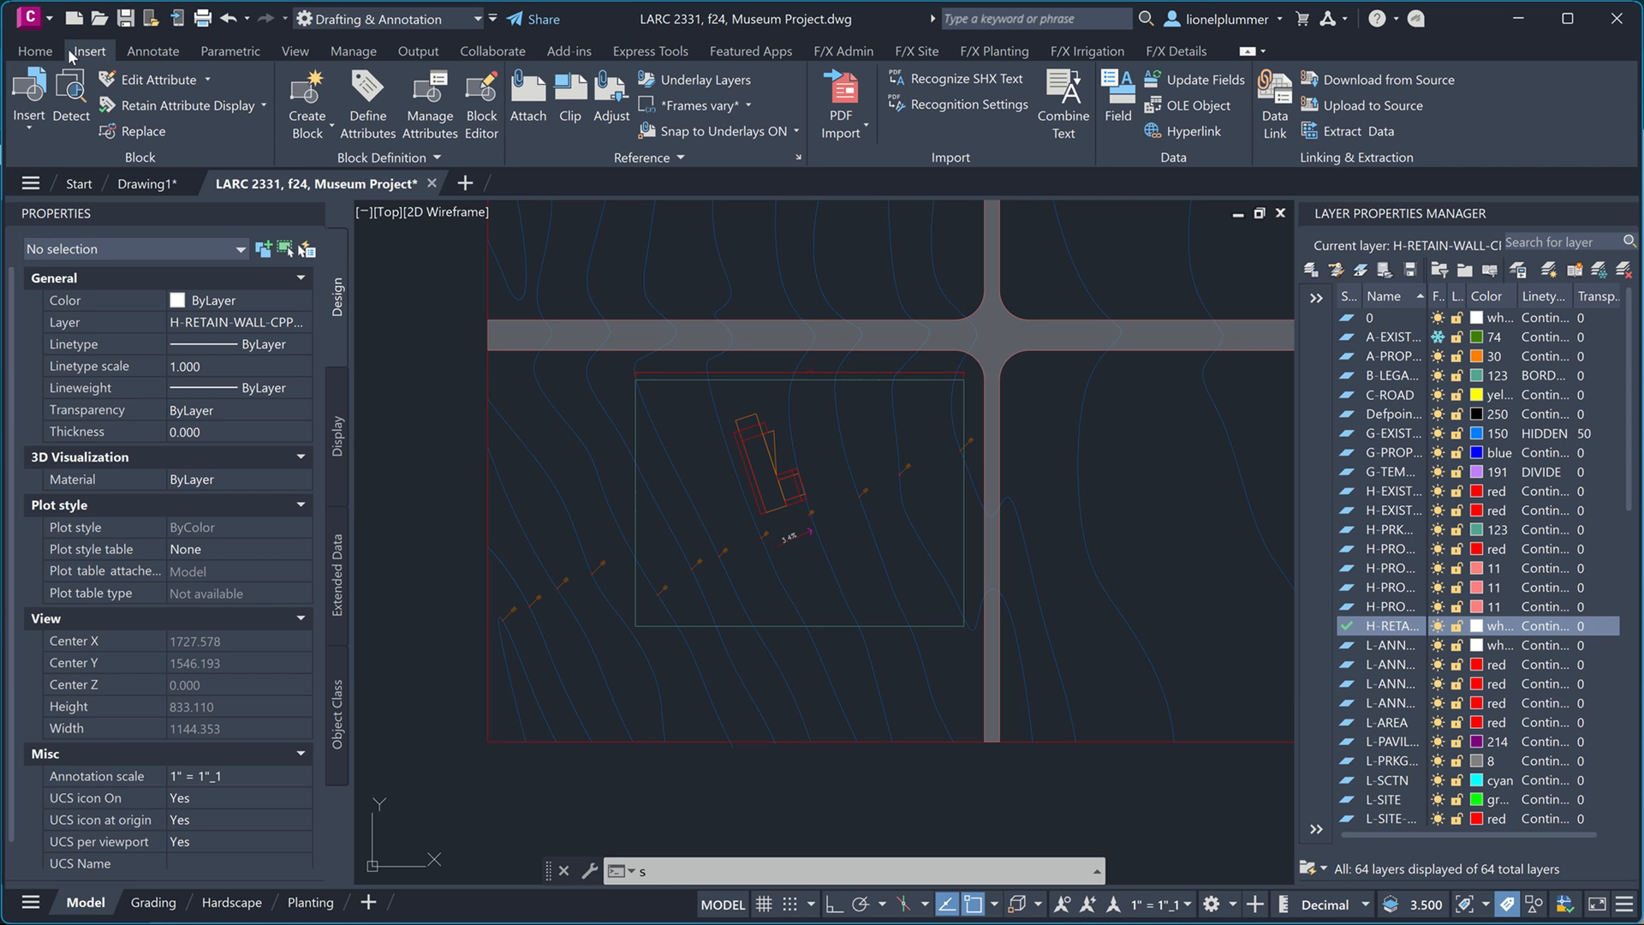
left_click(151, 51)
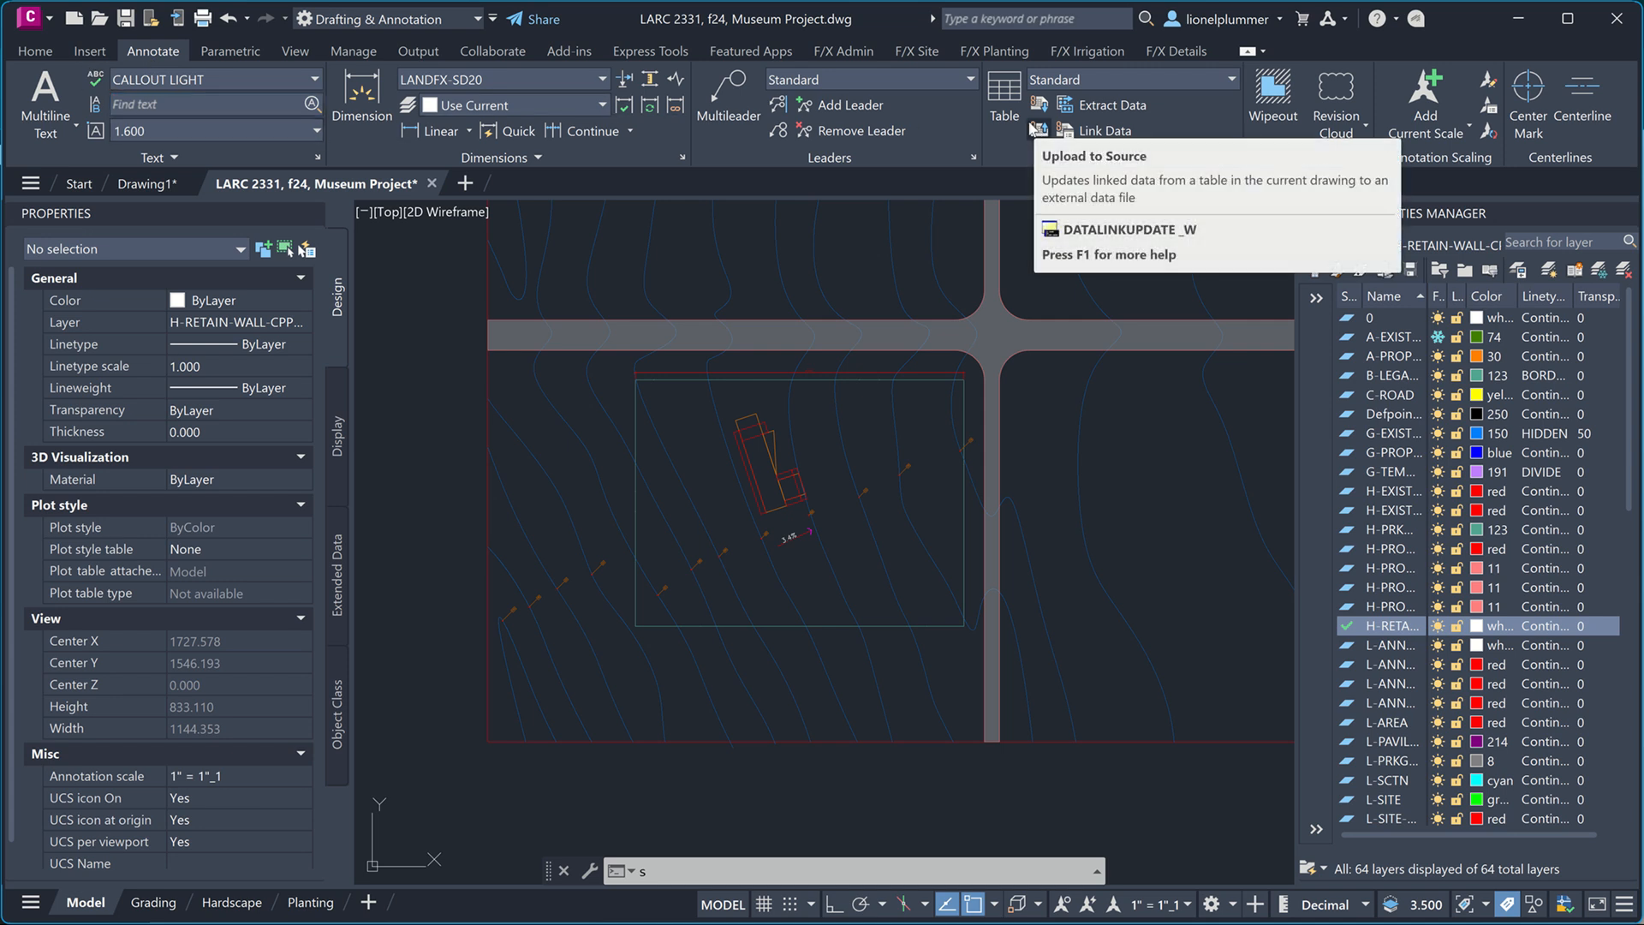
- Review the F/X Site, Planting, Irrigation, Details and Admin tool sets, and save the drawing
left_click(921, 52)
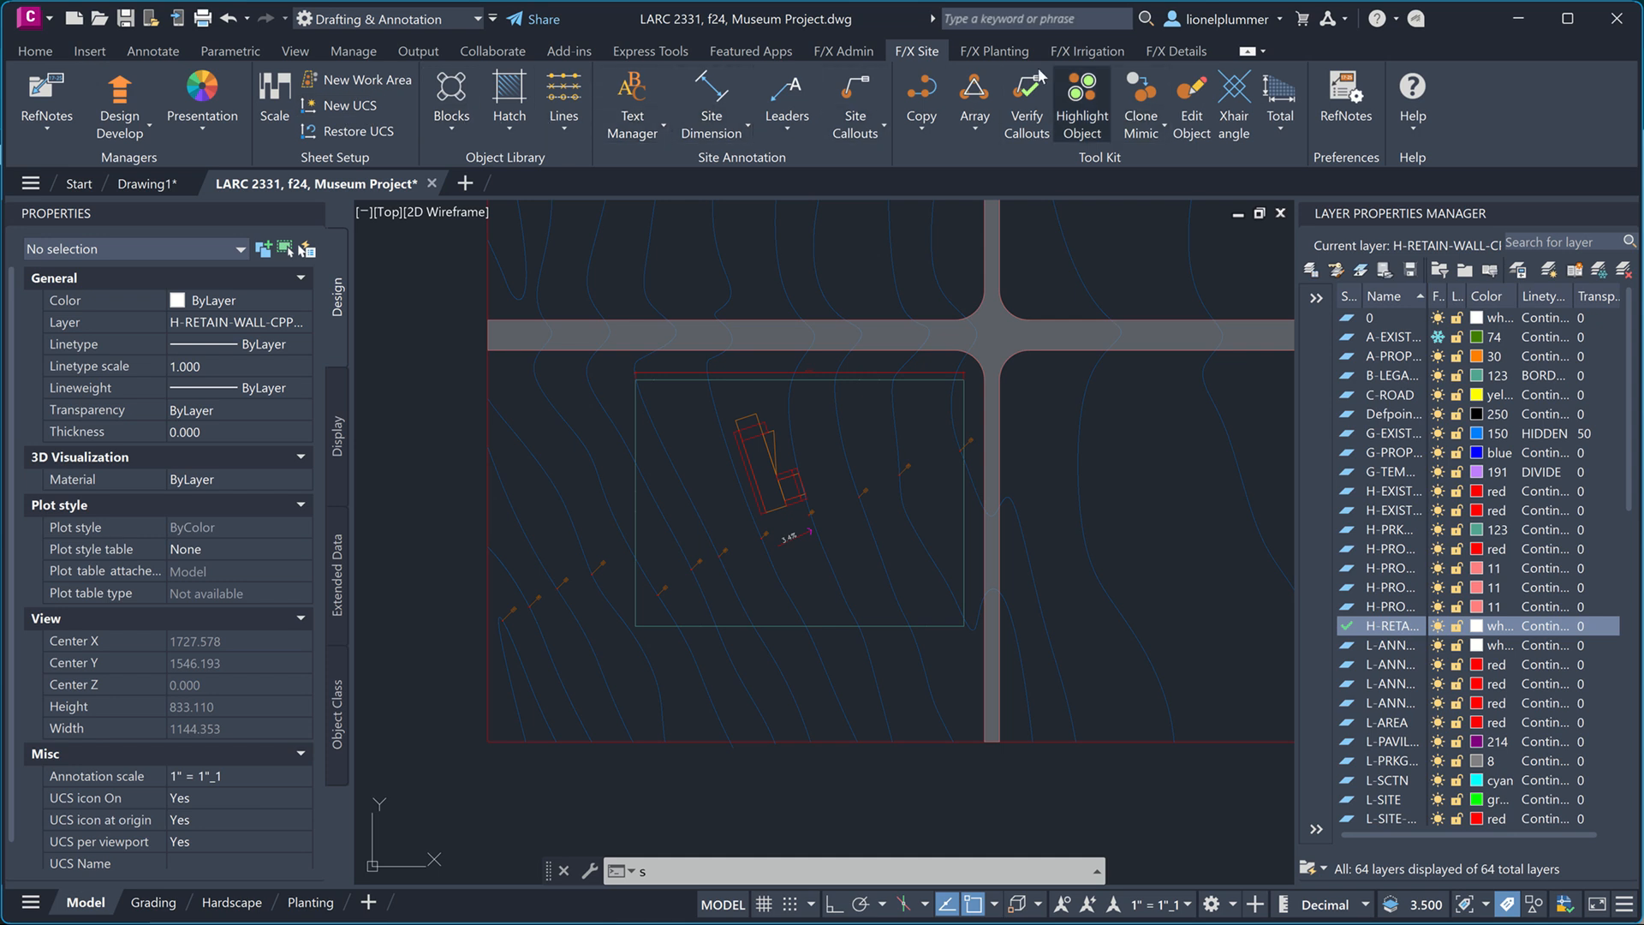
left_click(974, 54)
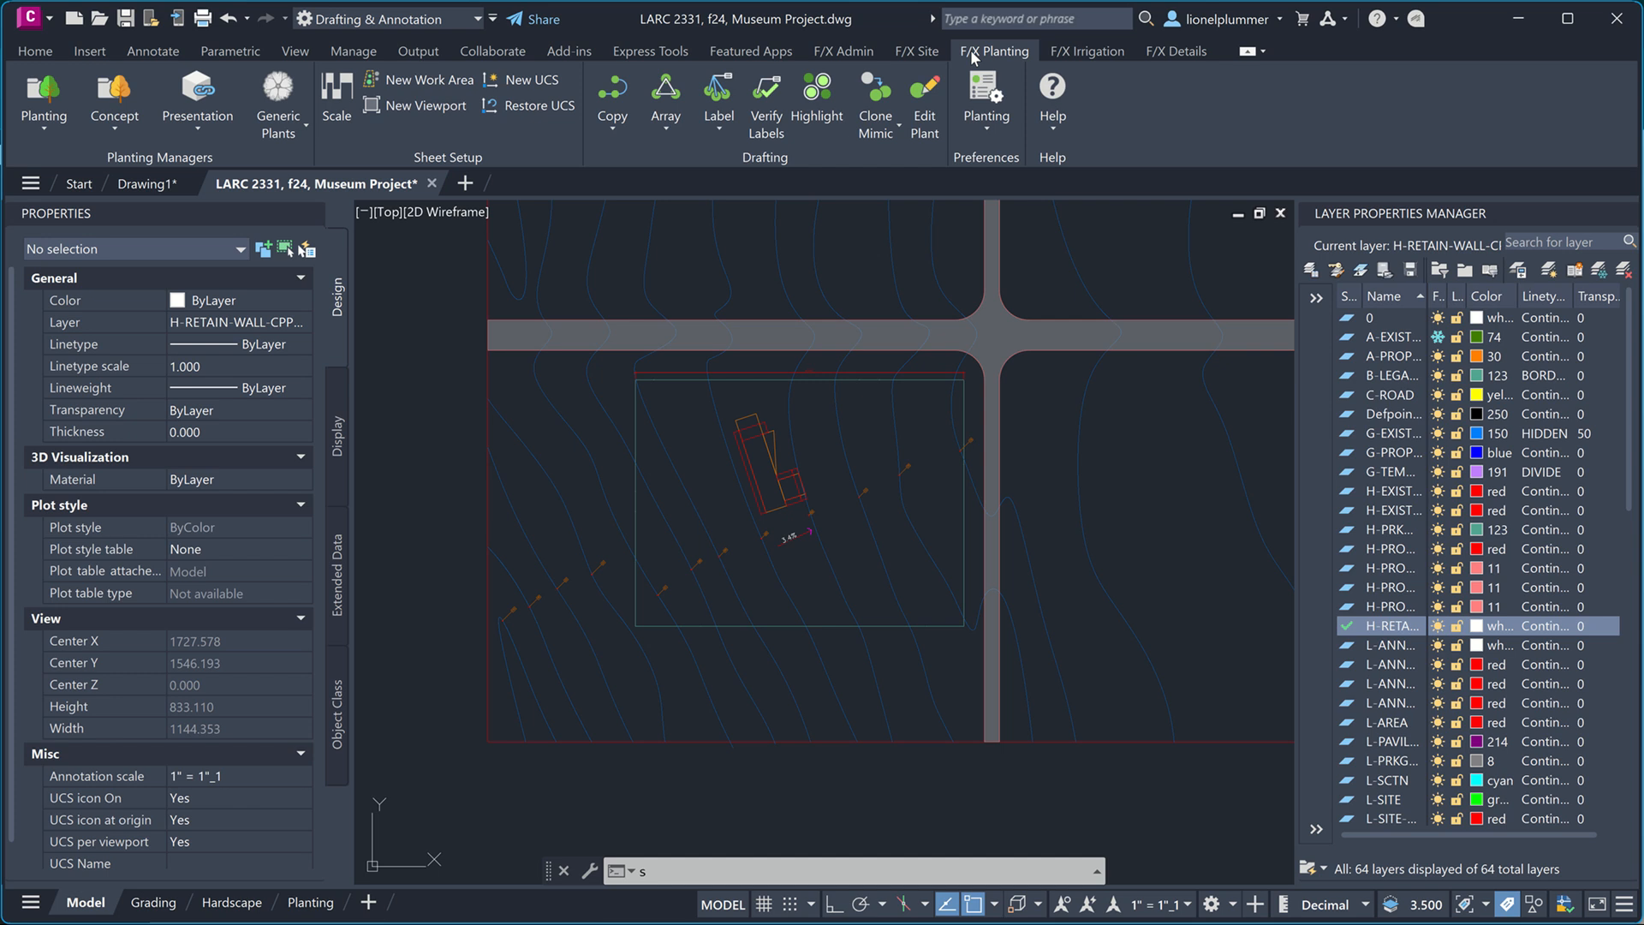
left_click(1122, 53)
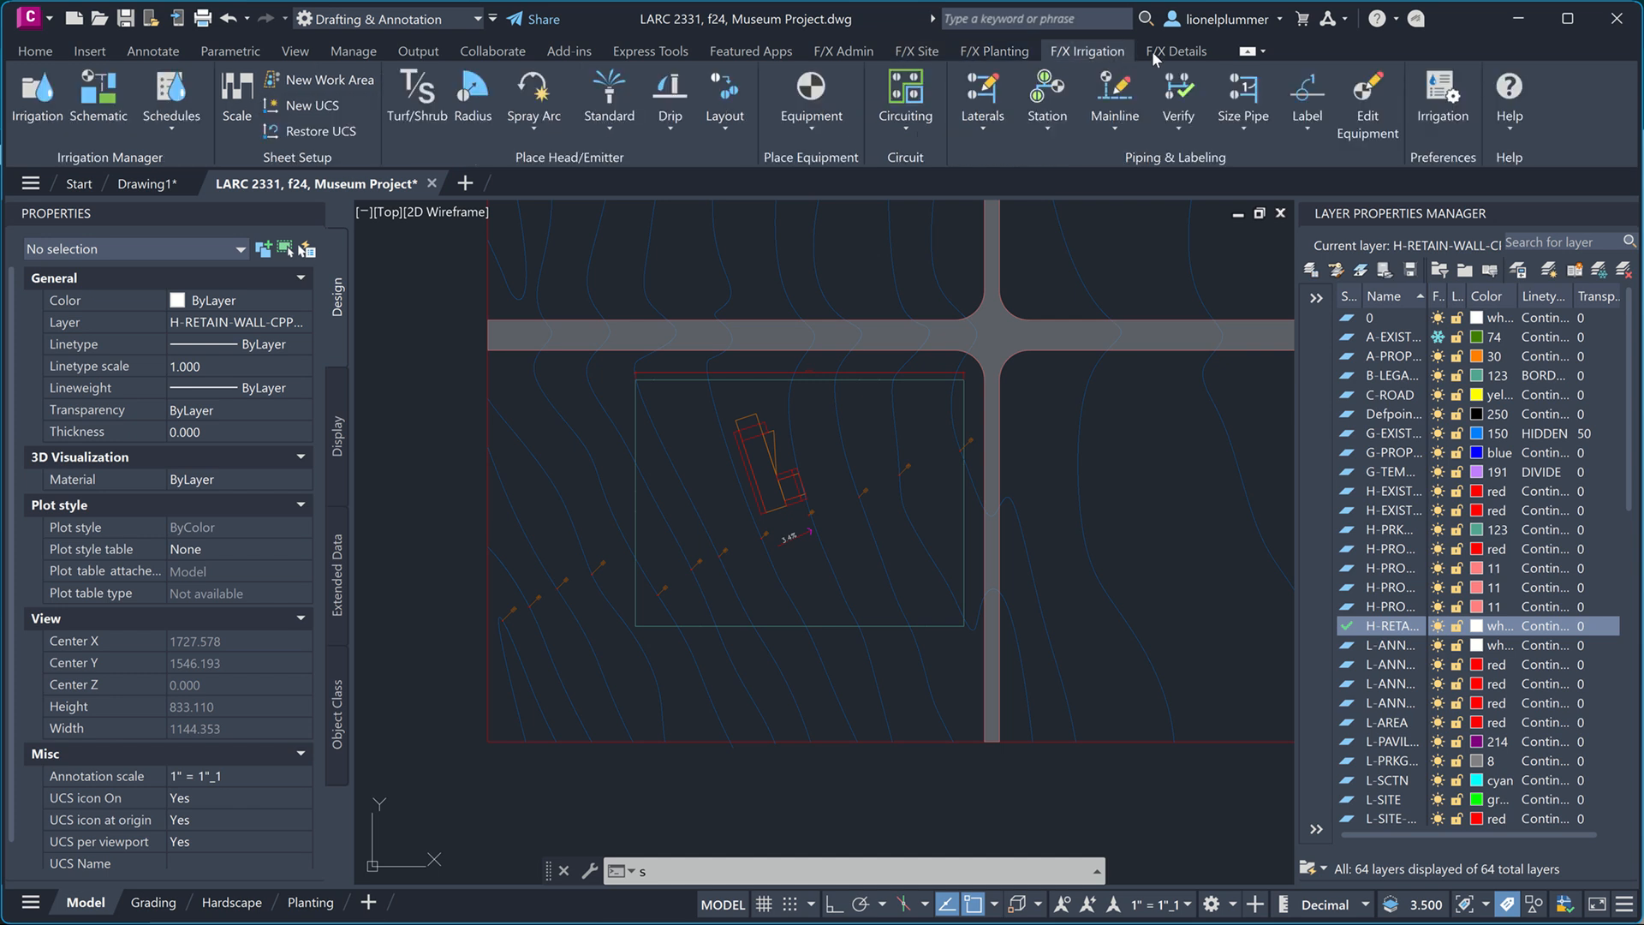
left_click(1172, 50)
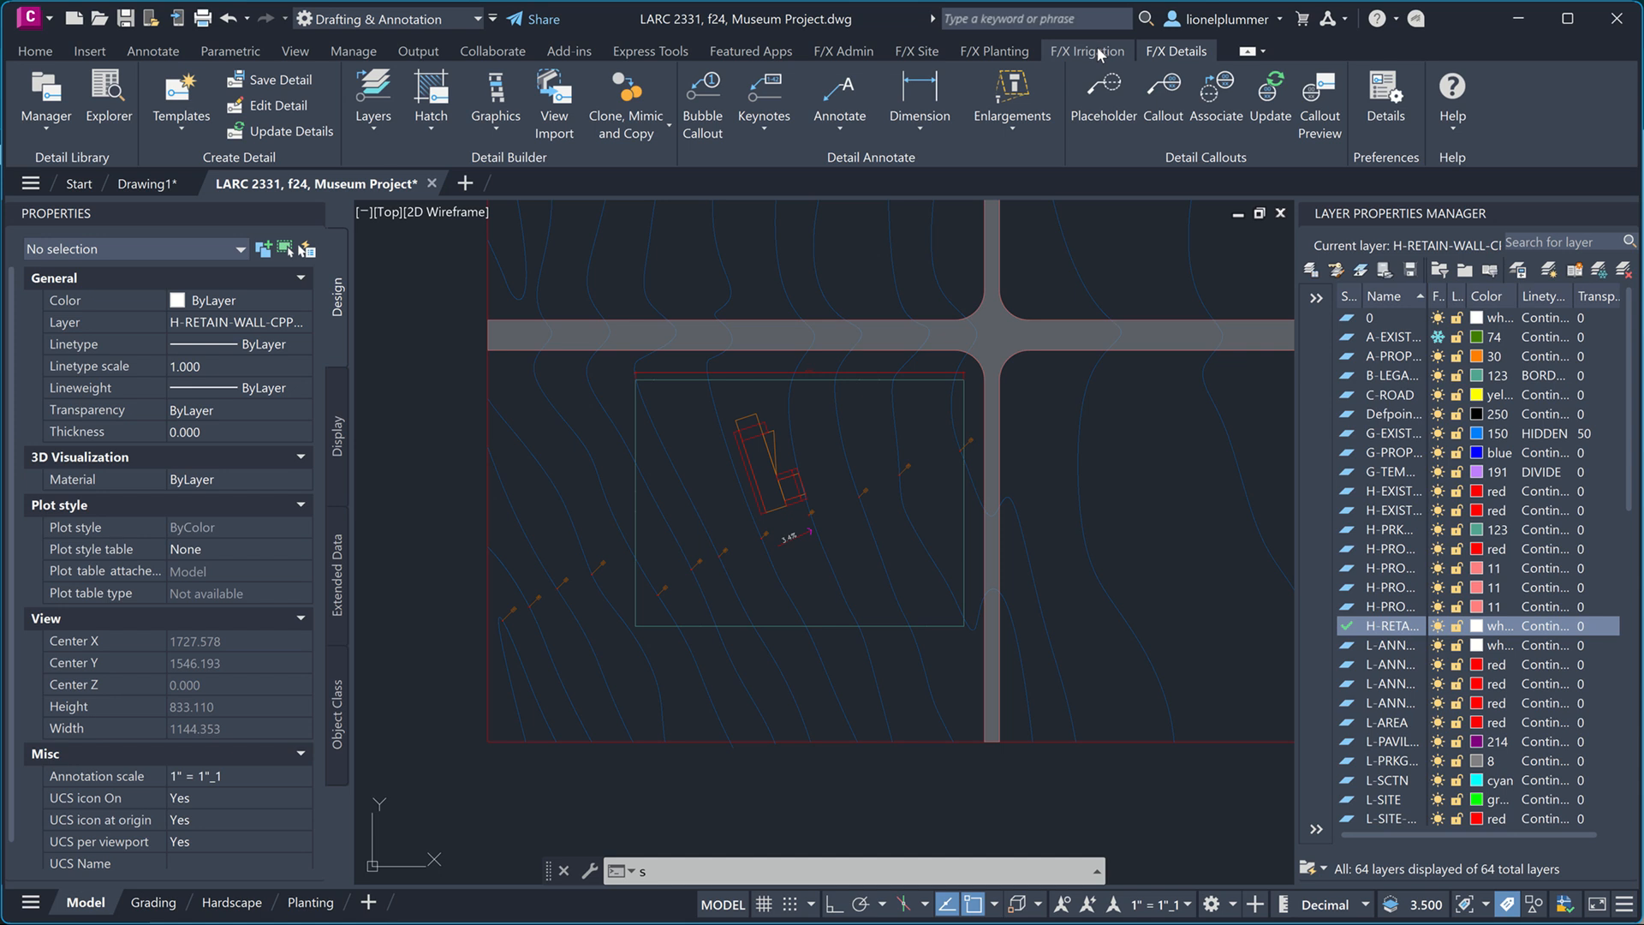
left_click(934, 51)
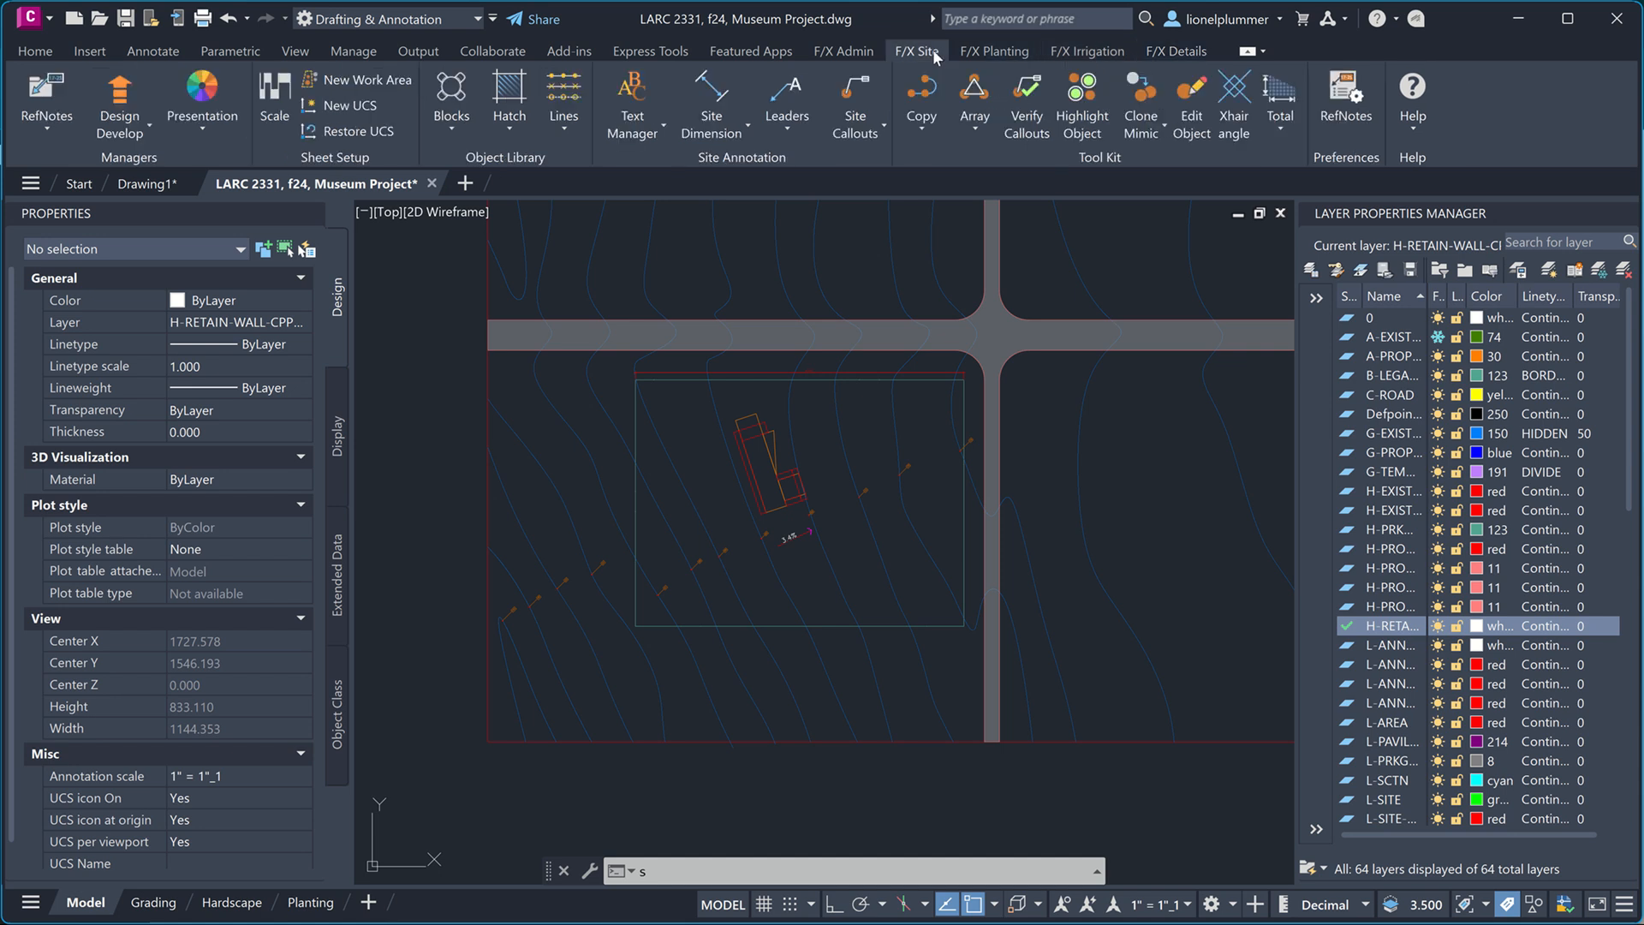
left_click(846, 57)
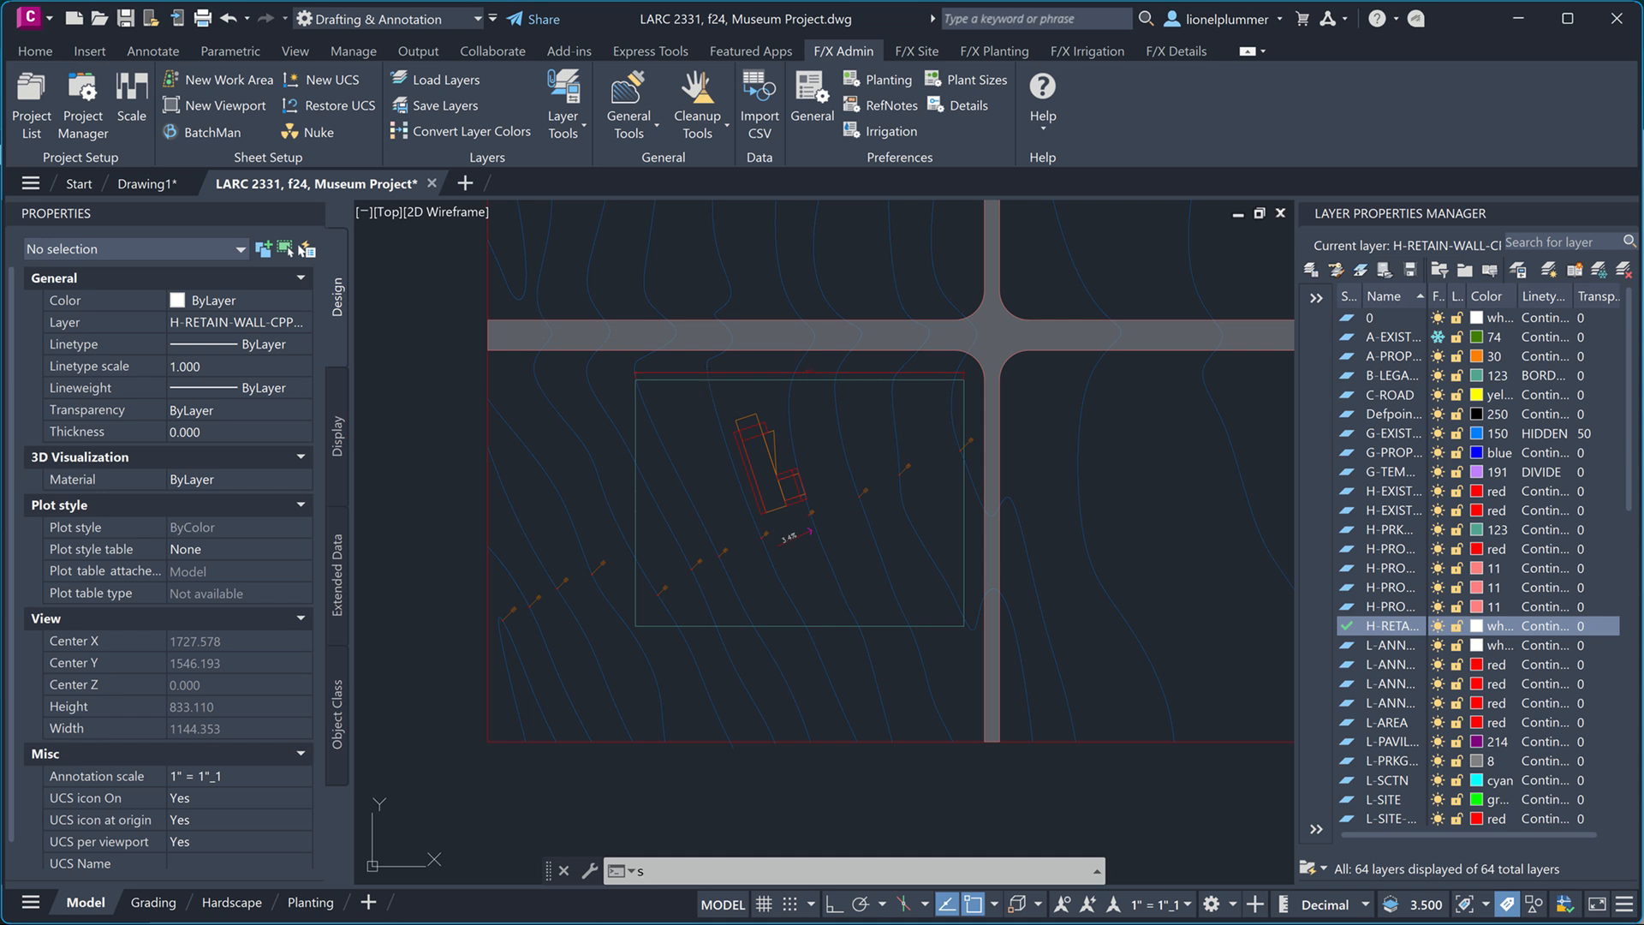
key("ctrl+s")
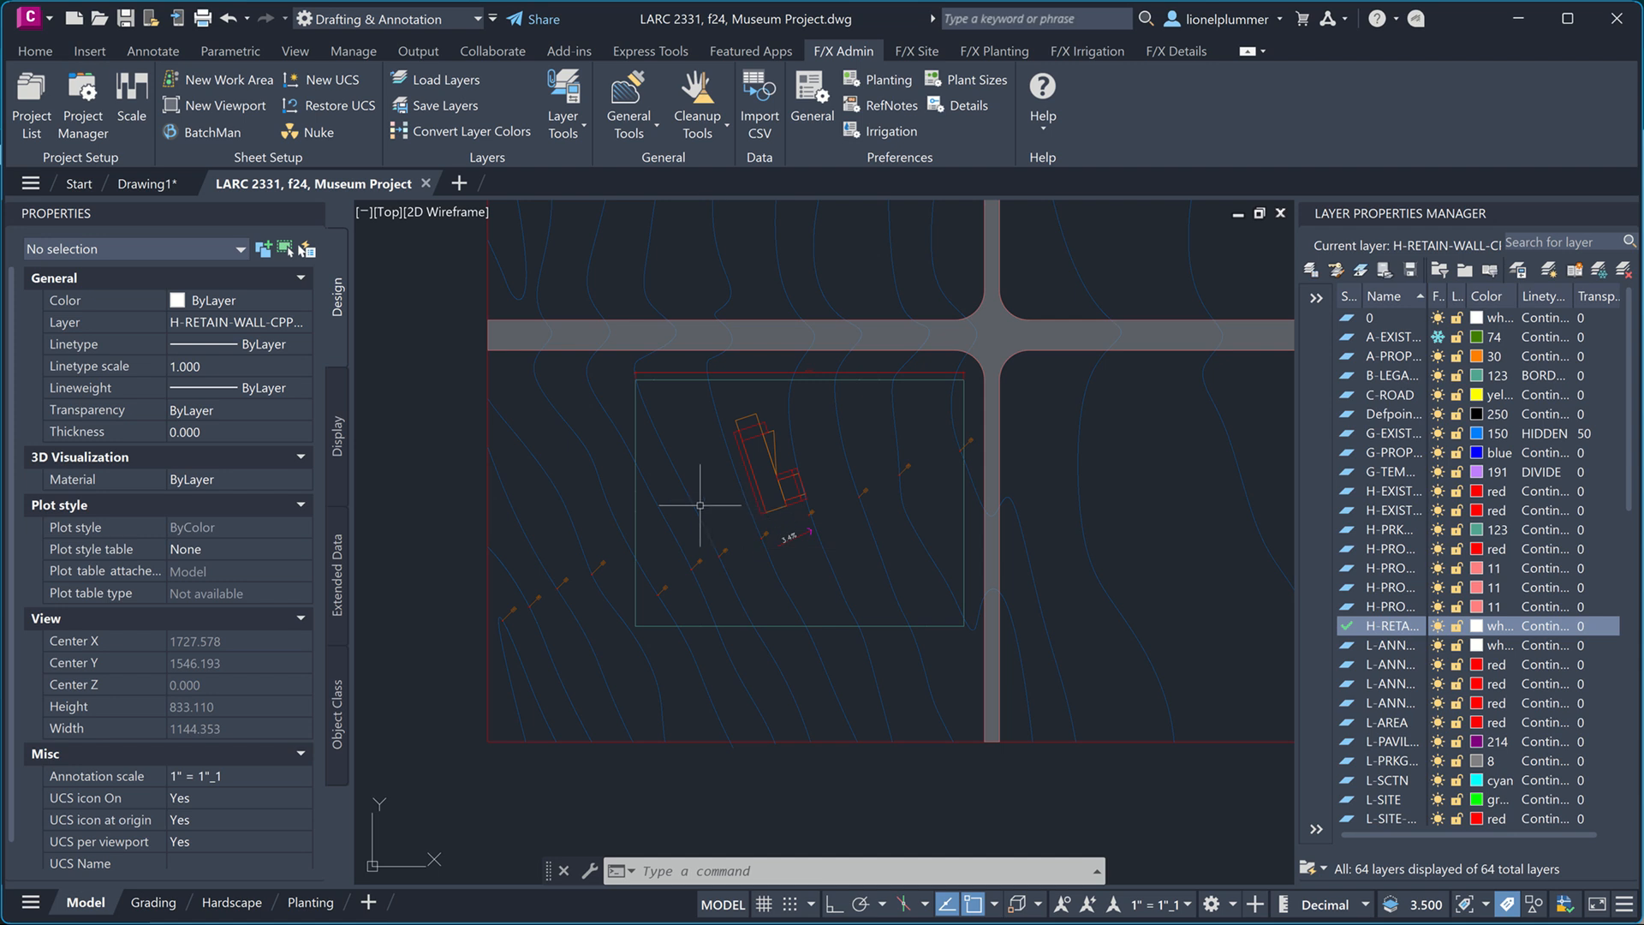
- Examine the properties of the westernmost existing contour spline below the road, and clear the selection
scroll(206, 710, "down", 2)
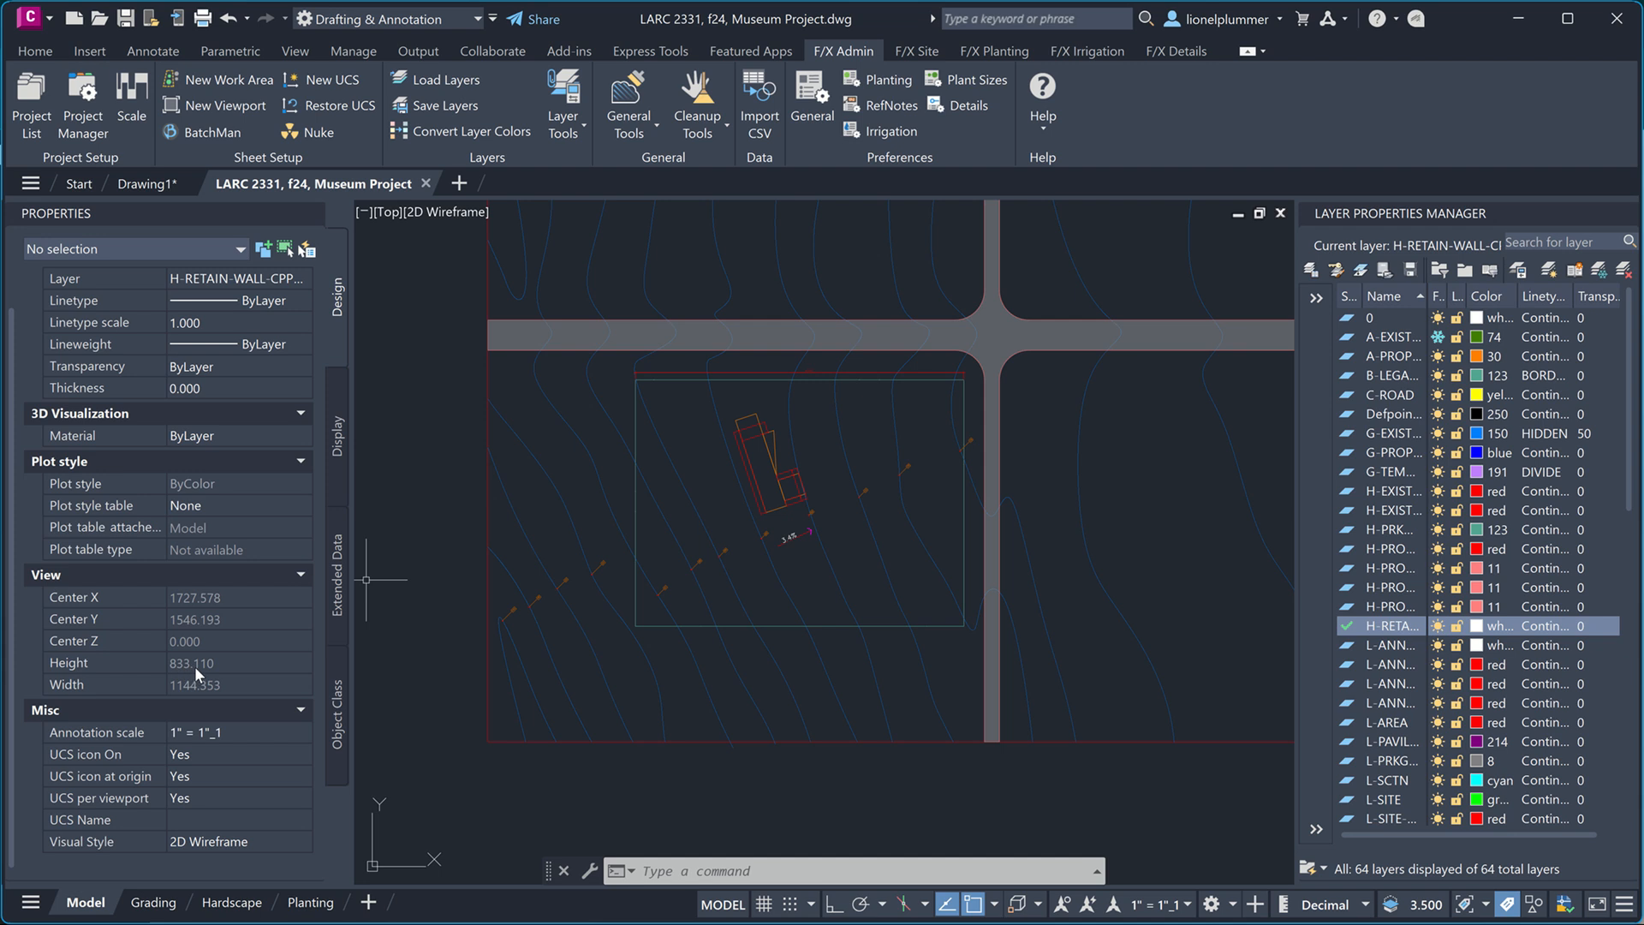
left_click(524, 528)
mouse_move(525, 532)
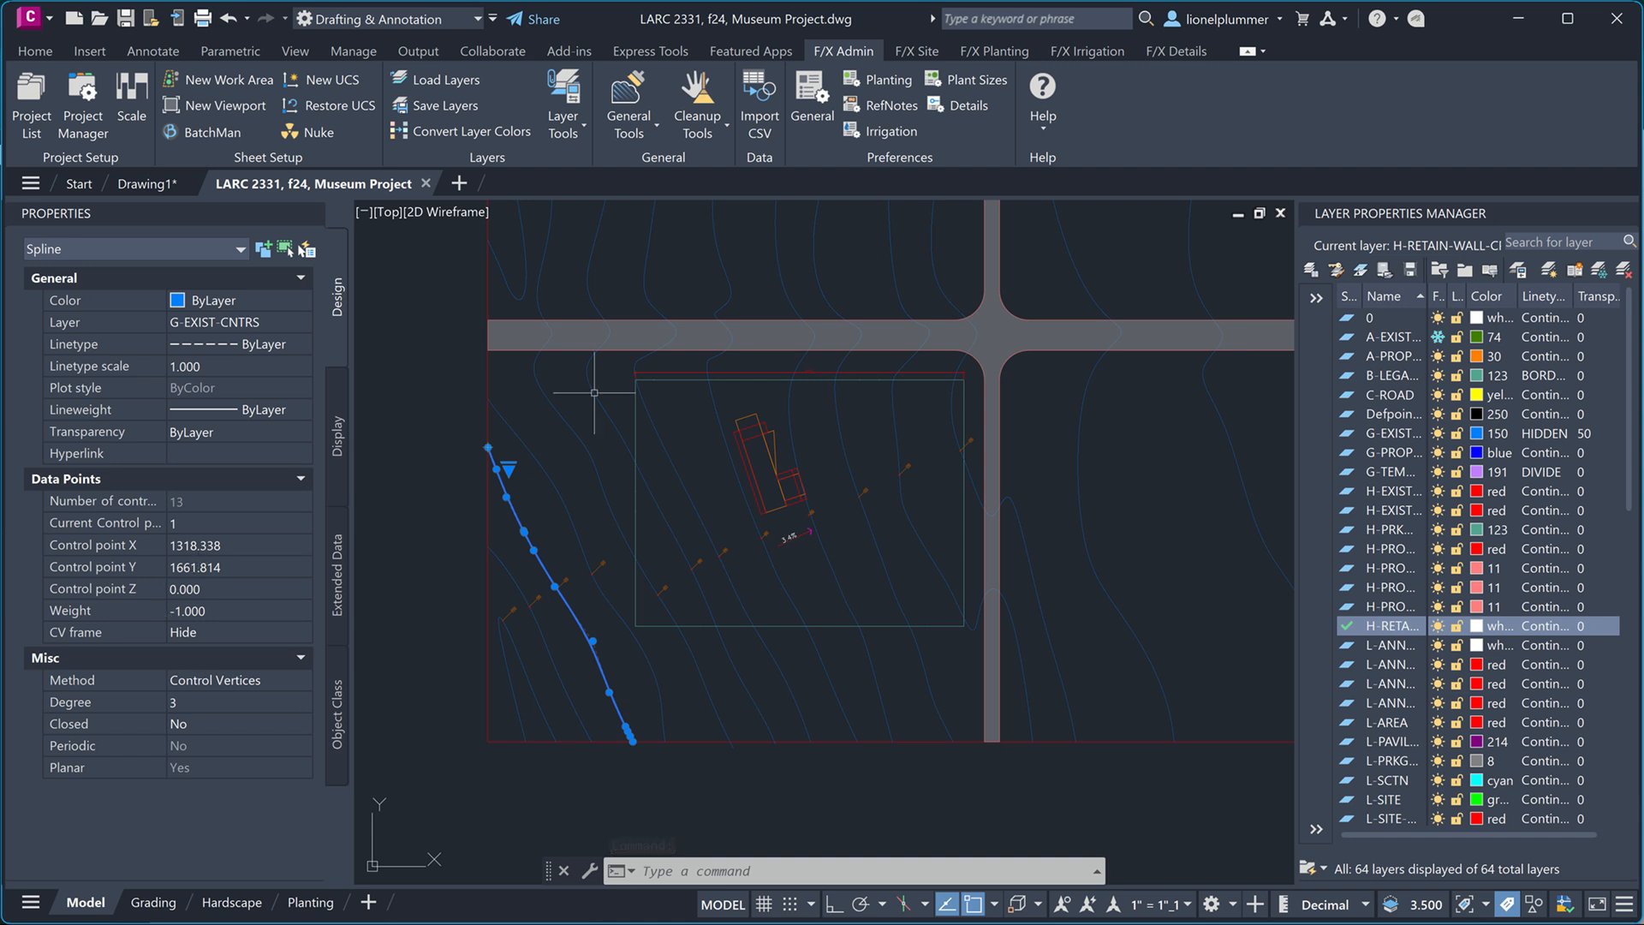
middle_click_drag(505, 494, 693, 505)
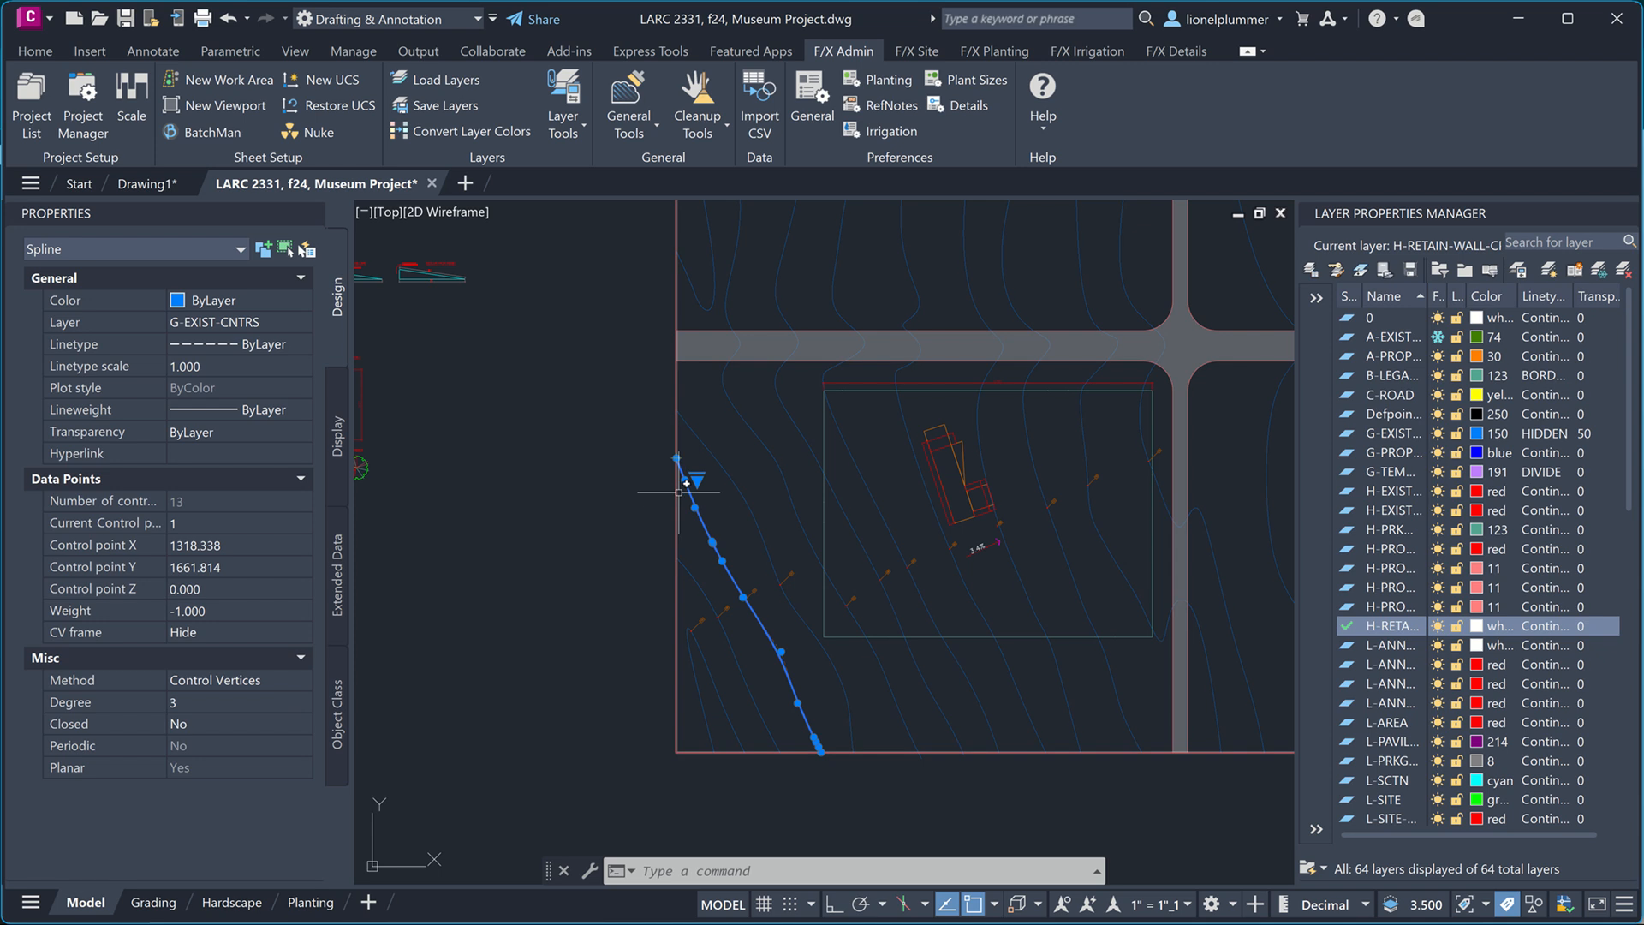
scroll(692, 505, "up", 2)
scroll(692, 505, "down", 5)
key("Escape")
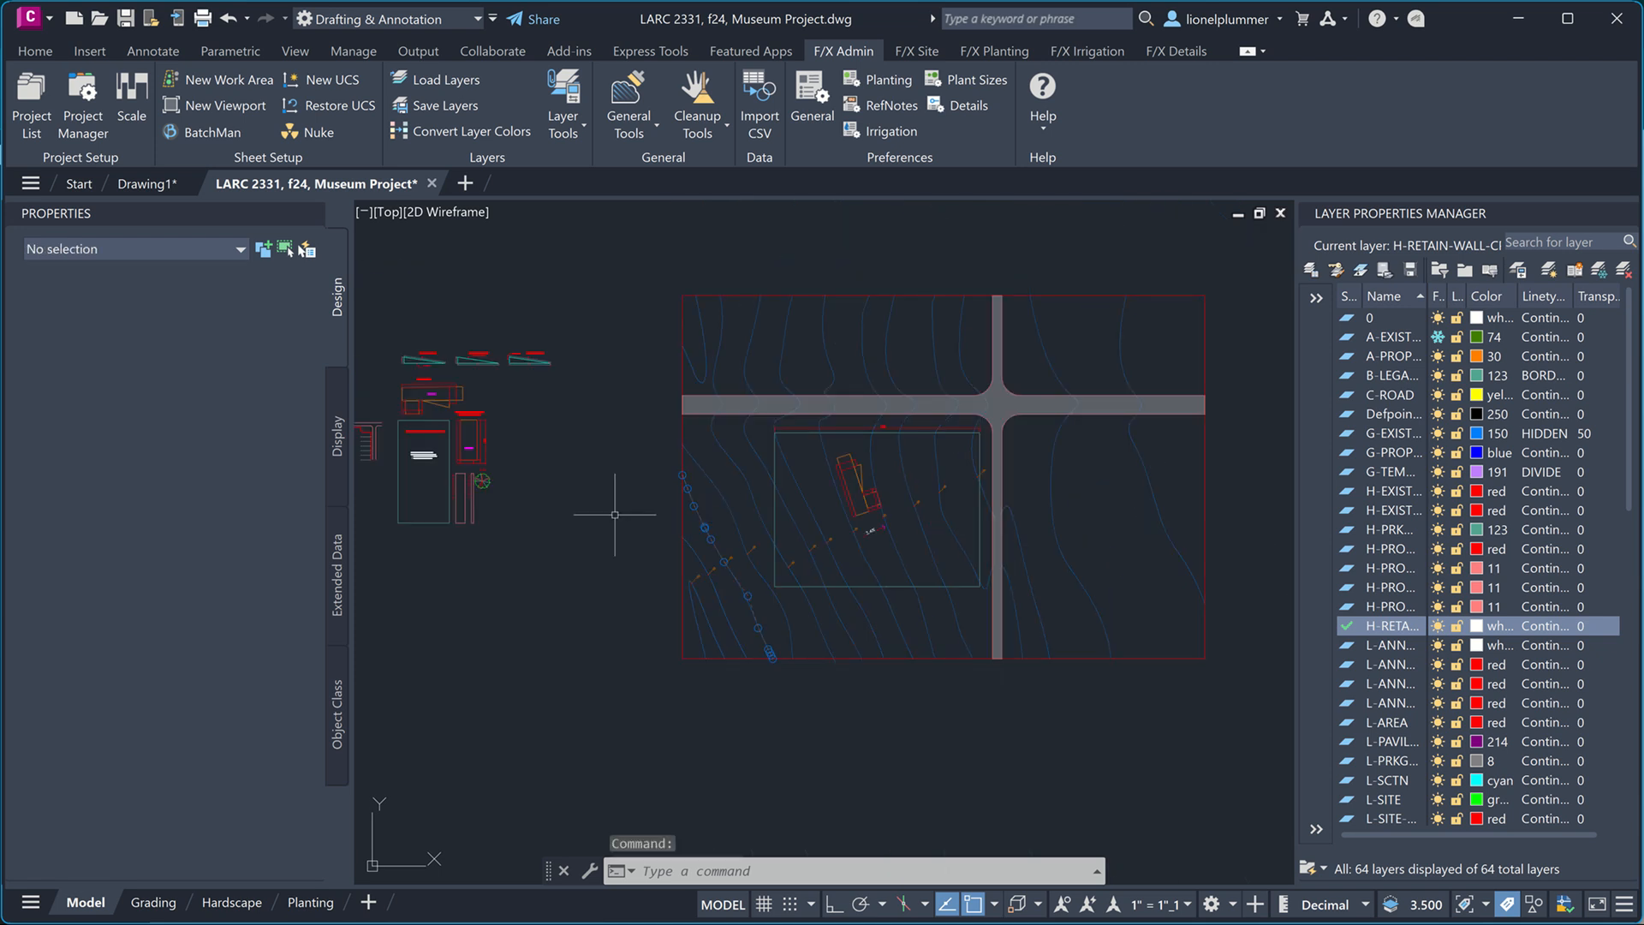
- Draw a two-segment test polyline in the empty area just west of the site plan
type("pl")
key("Return")
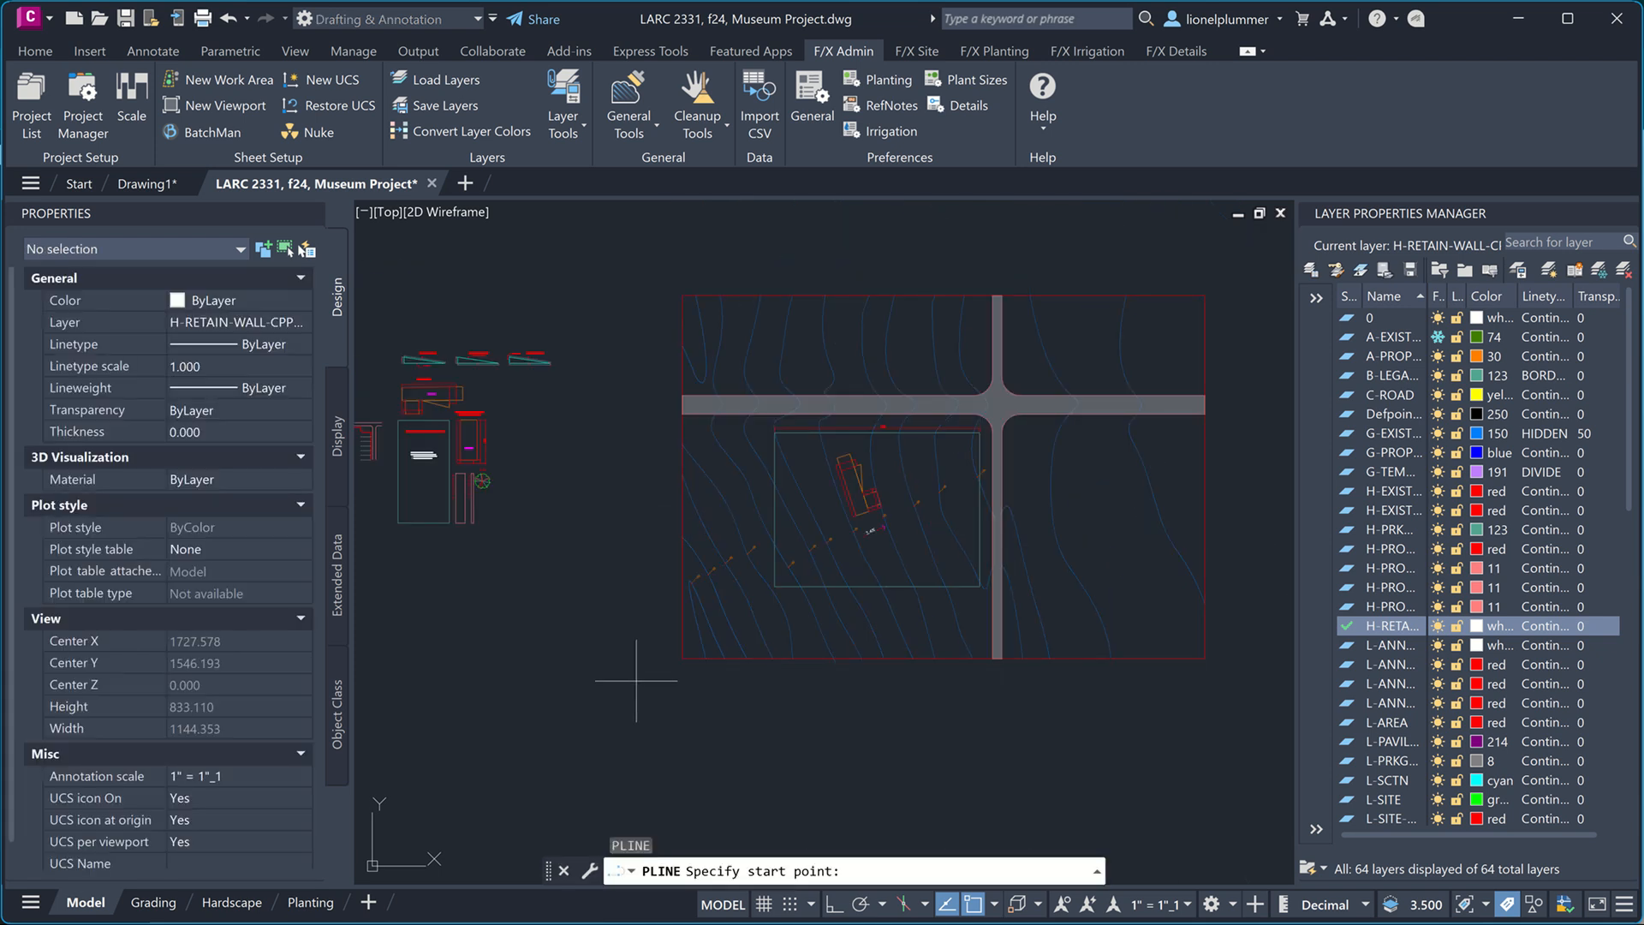
left_click(634, 683)
left_click(579, 546)
left_click(600, 438)
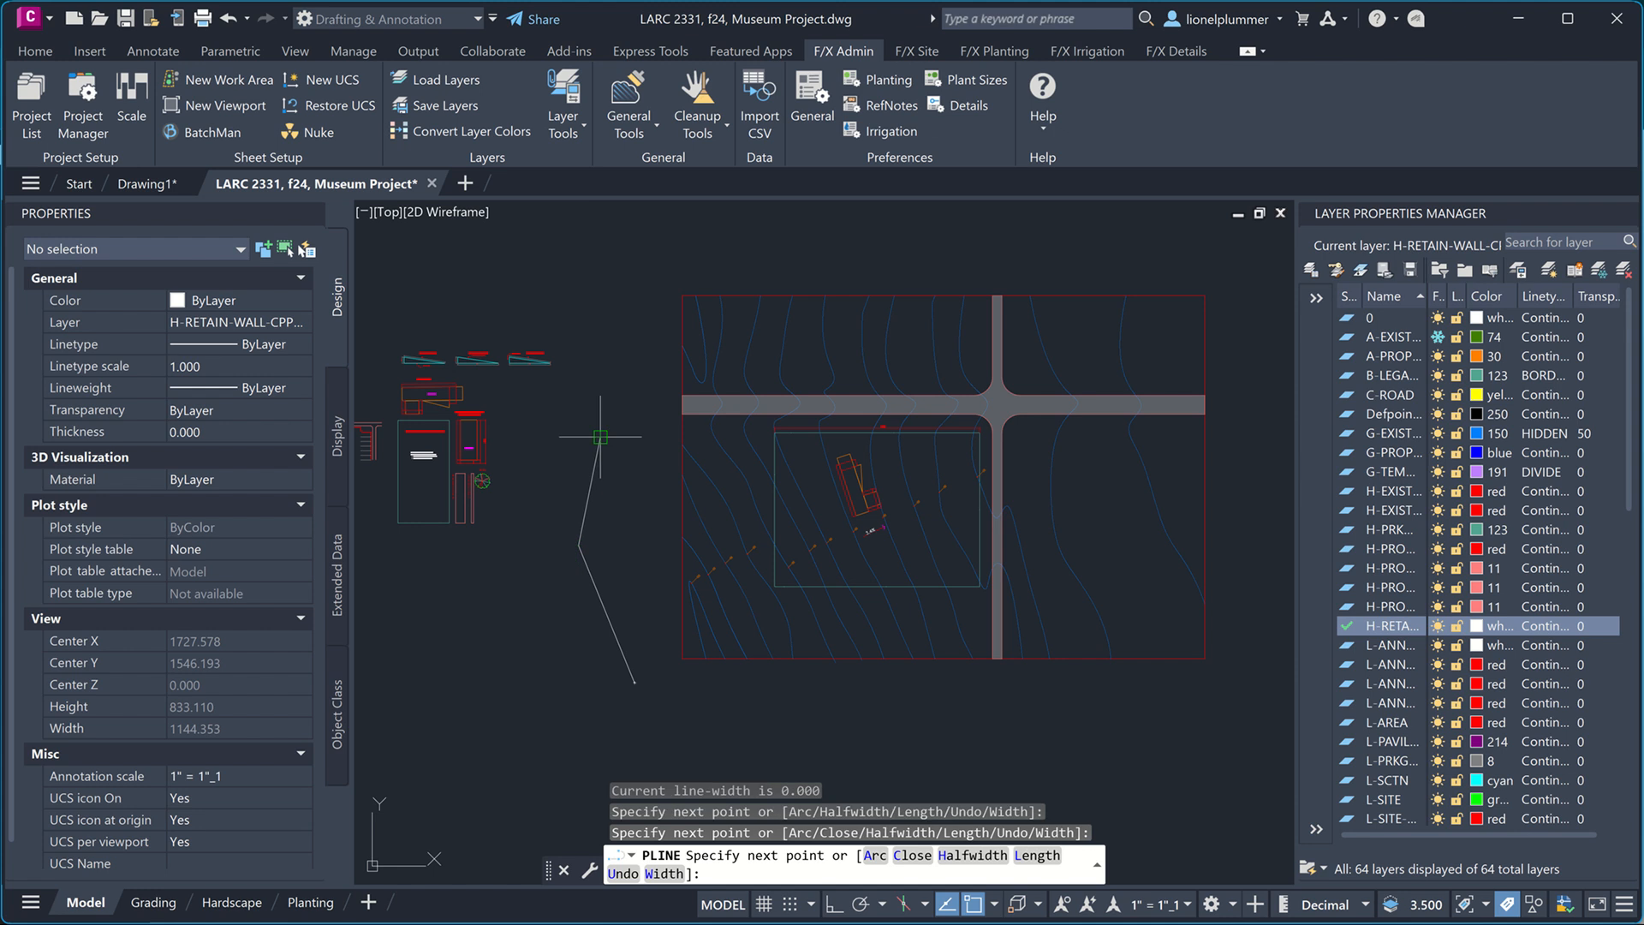
key("Return")
- Inspect the test polyline's properties and delete it from the drawing
left_click(611, 578)
left_click(535, 499)
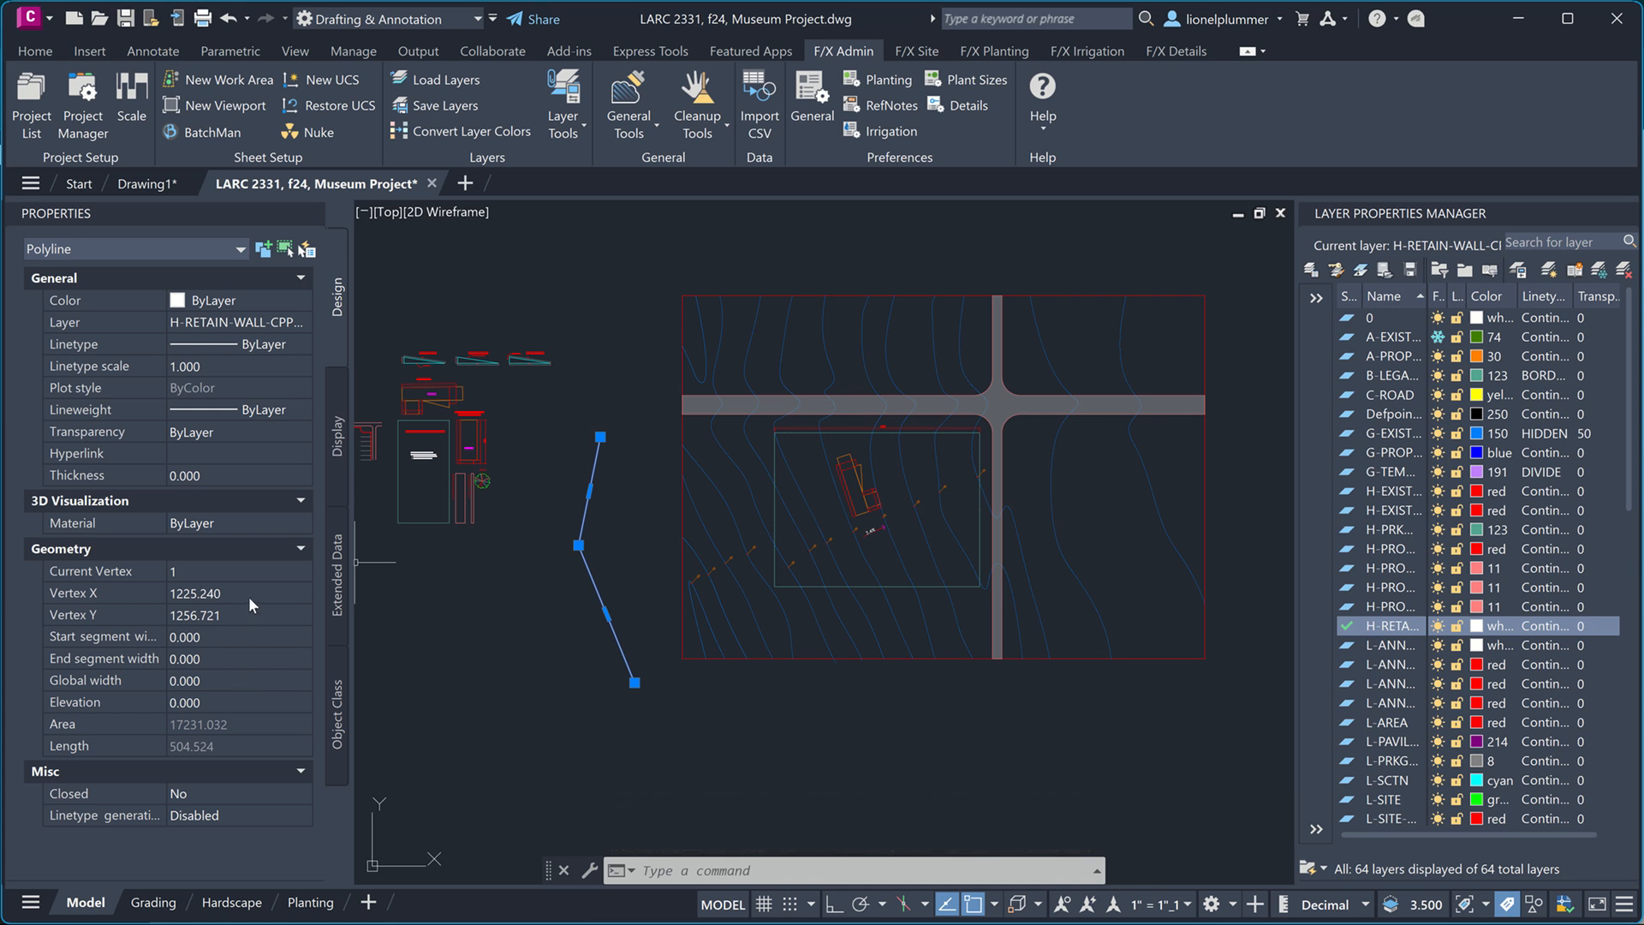
left_click(617, 532)
key("Escape")
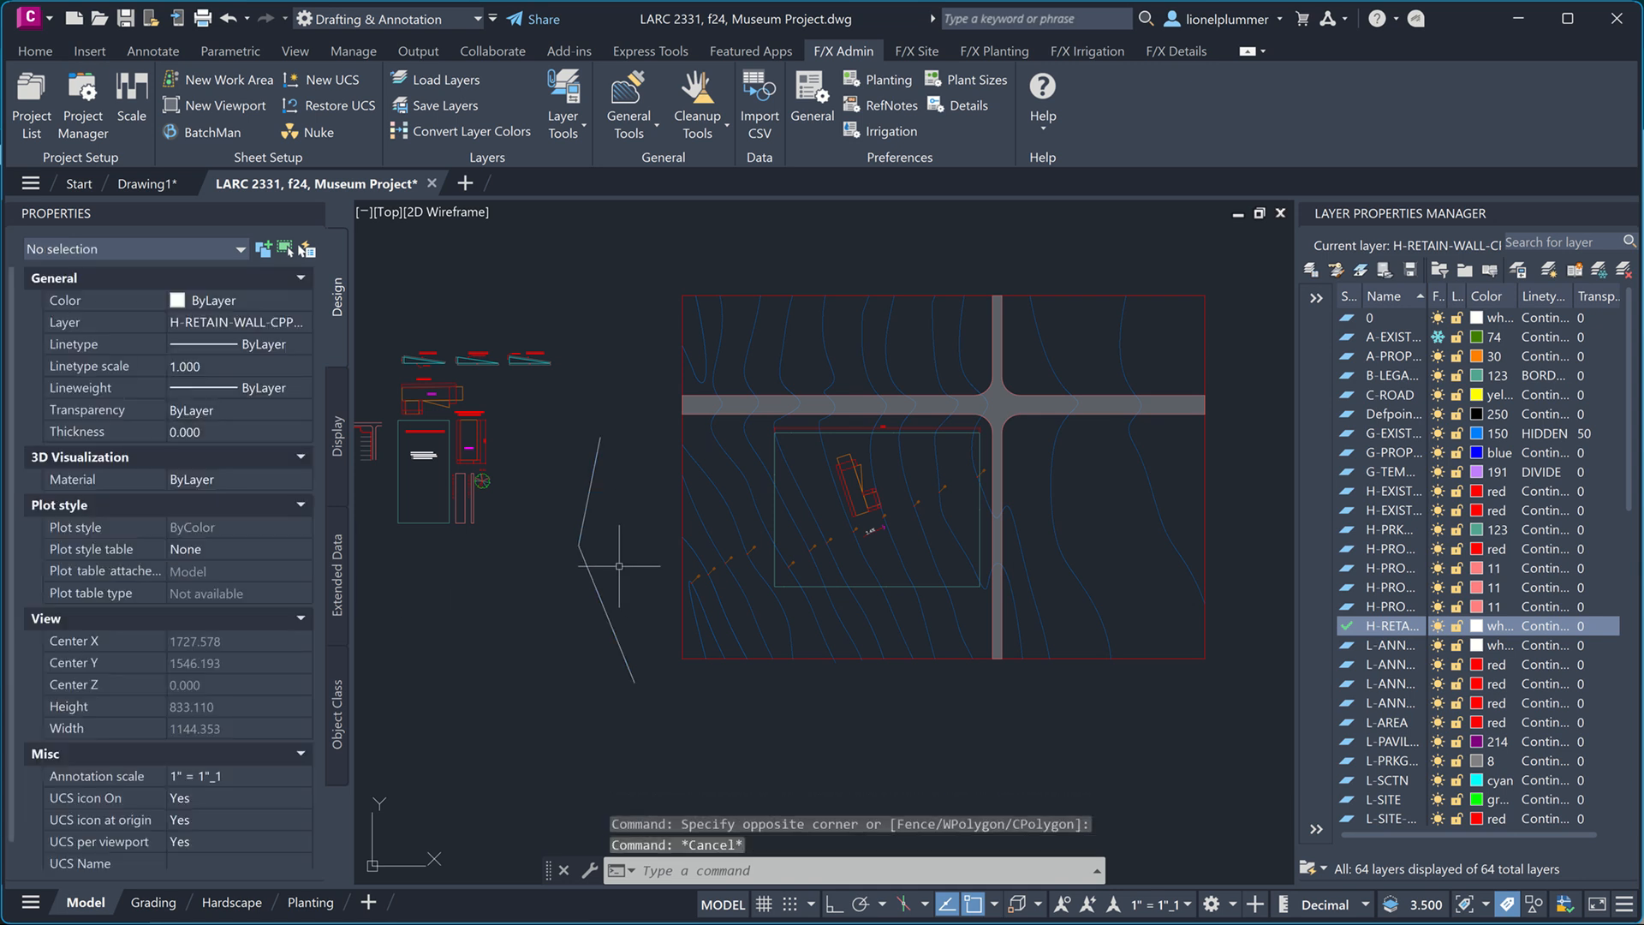
left_click(620, 565)
left_click(552, 515)
key("Delete")
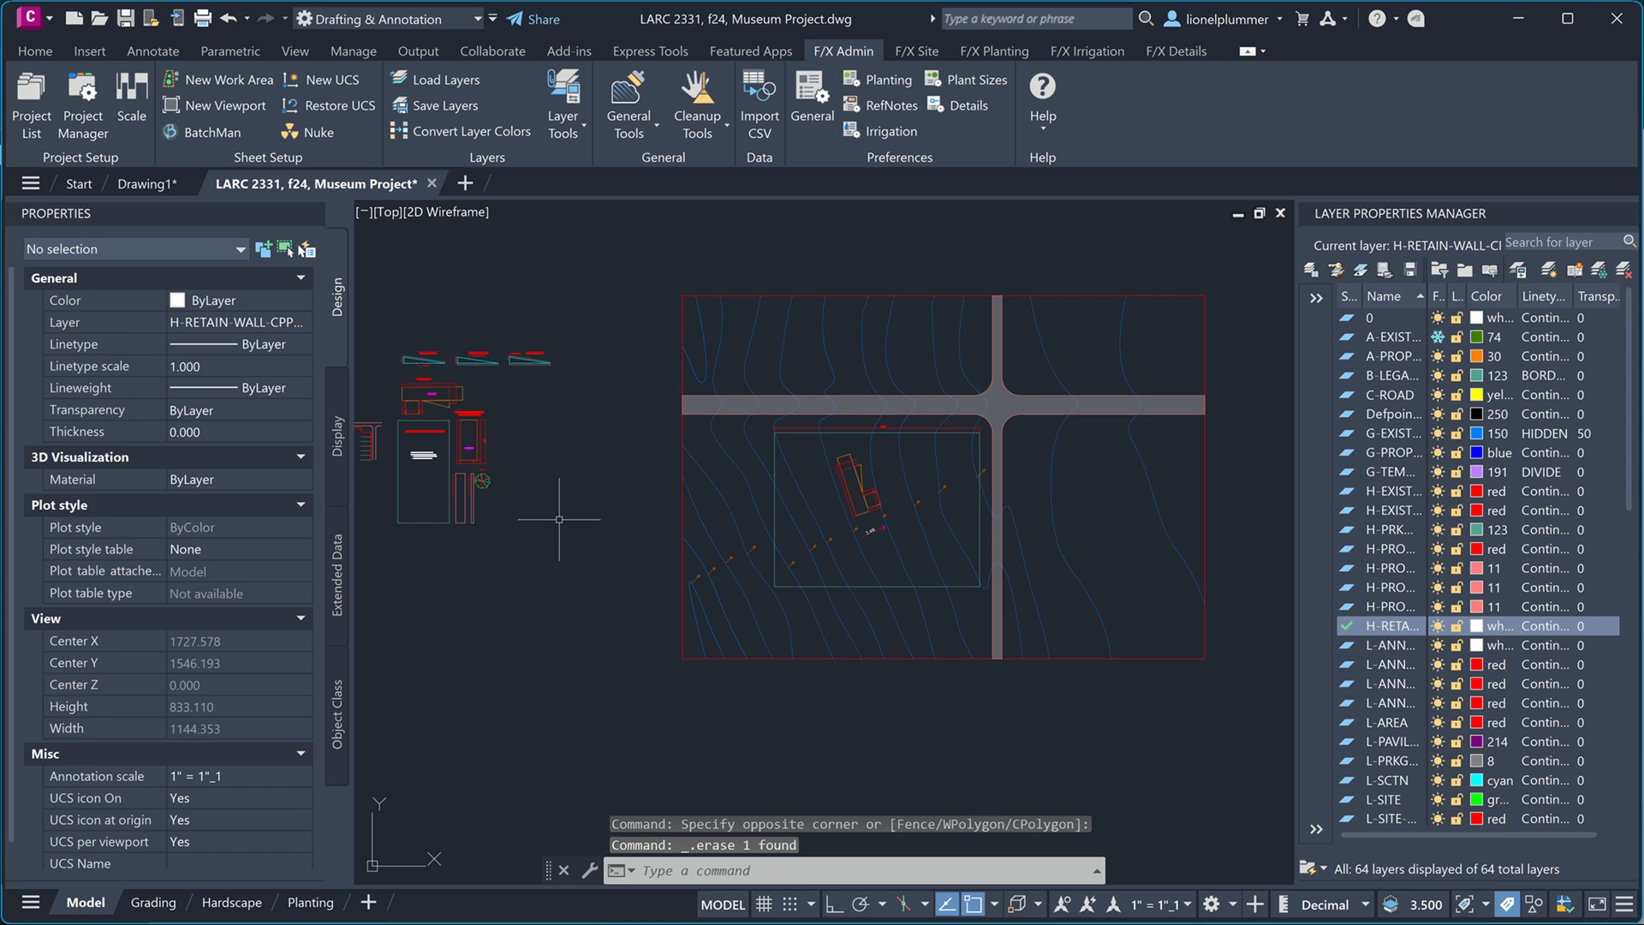
- Expand the layer filter tree beside the drawing's layer list
scroll(151, 570, "down", 1)
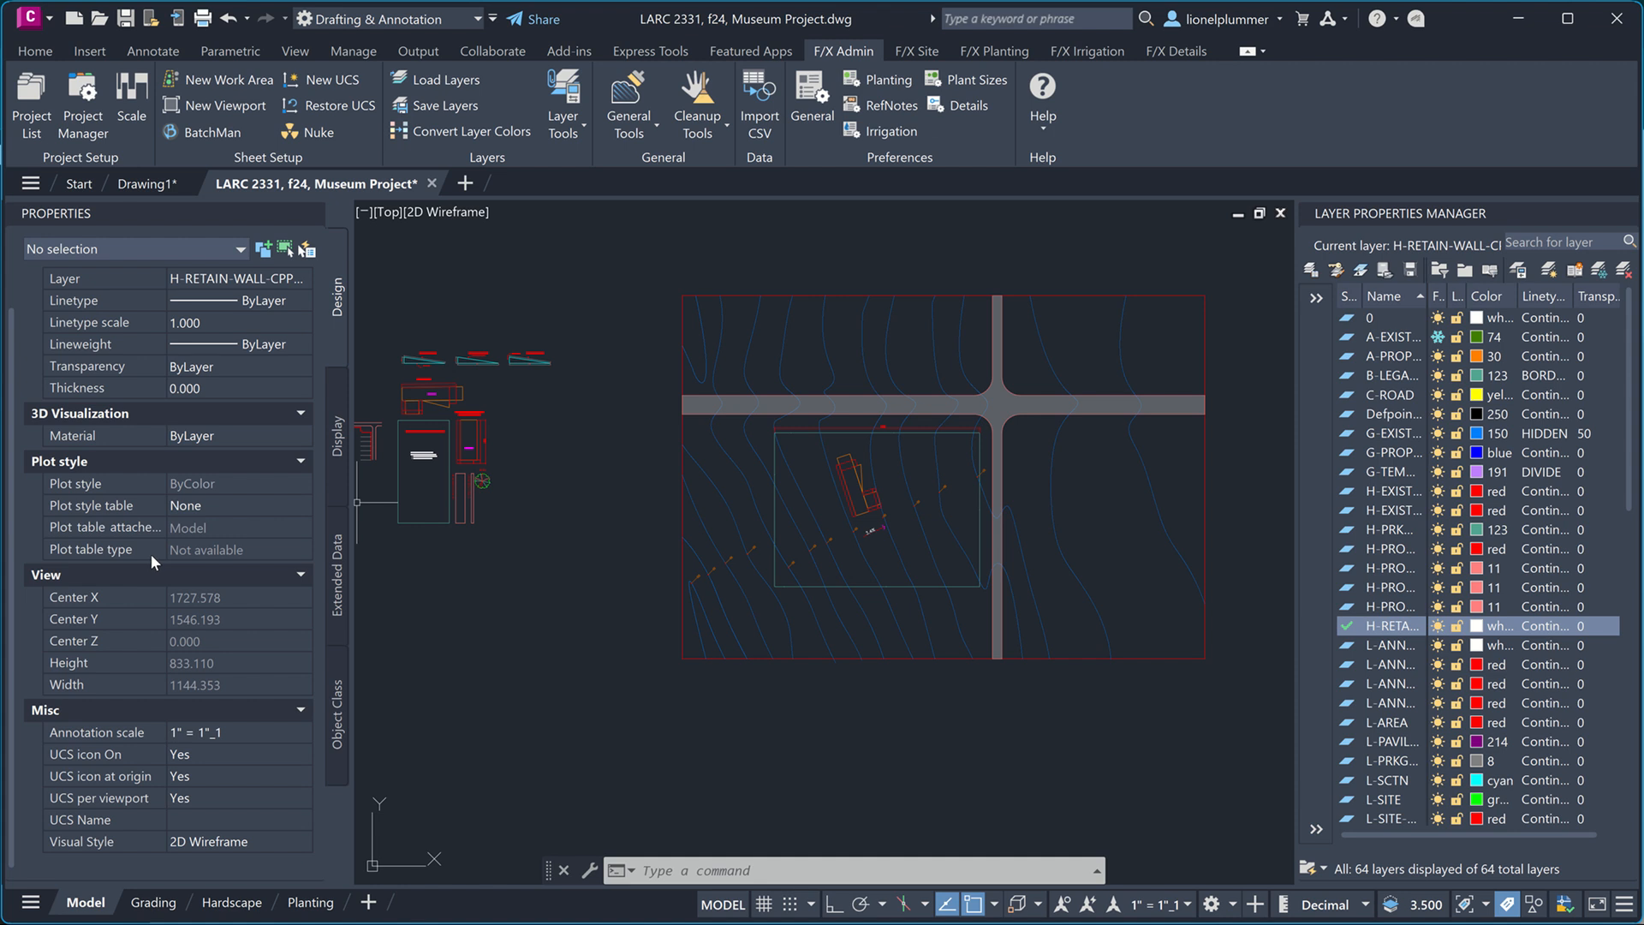
middle_click_drag(616, 560, 512, 561)
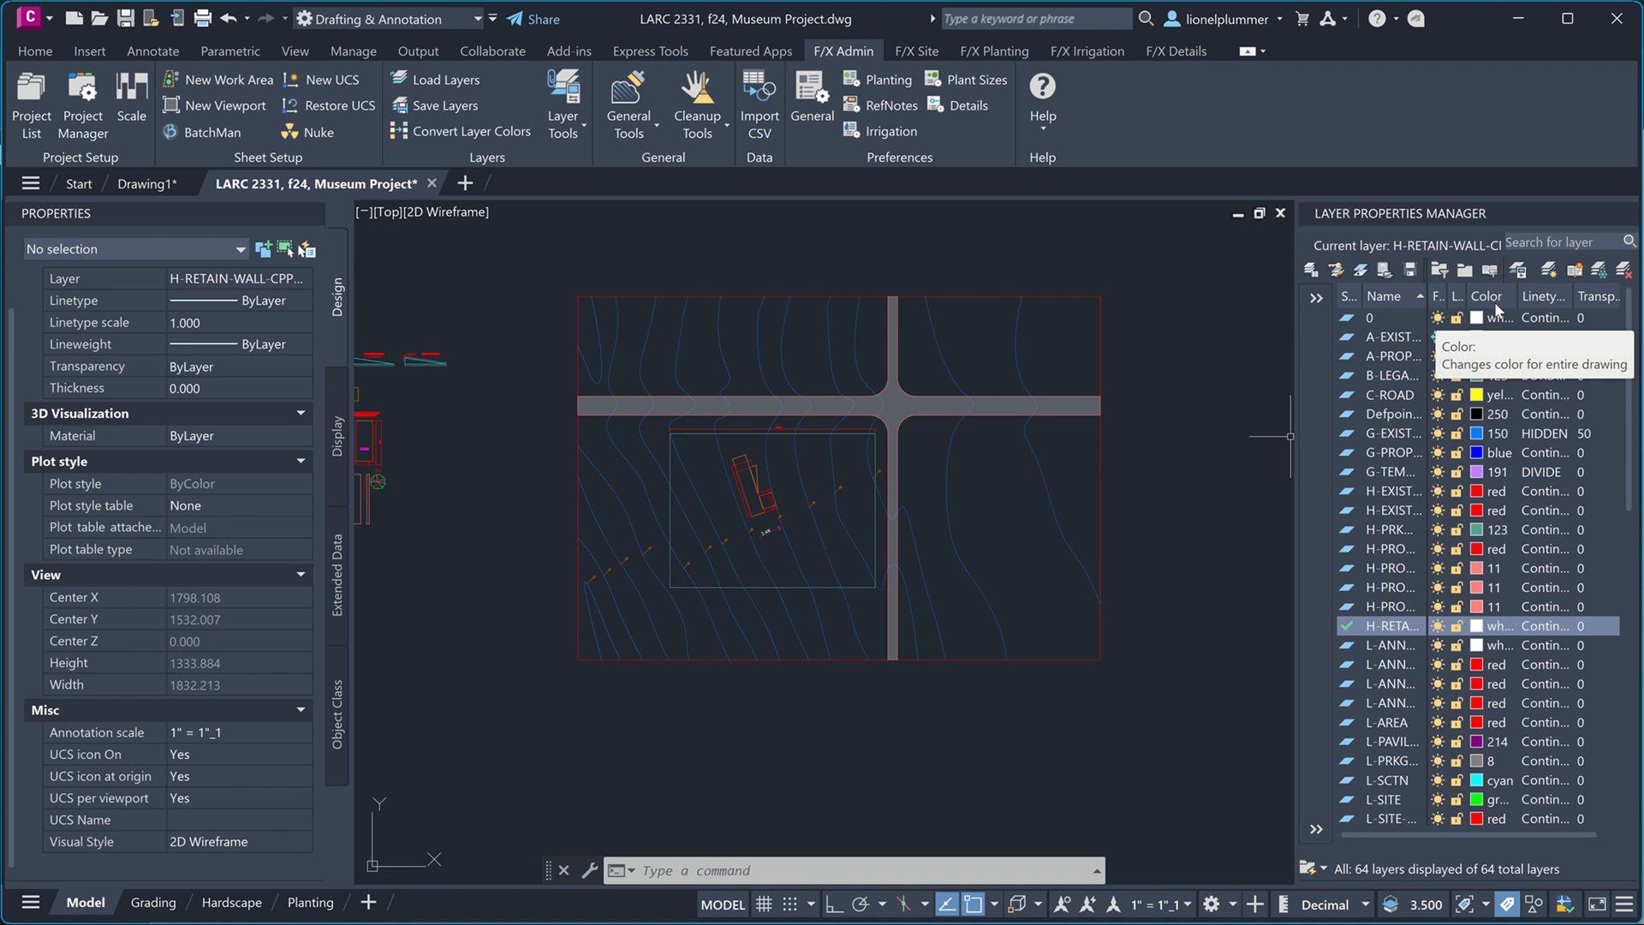
left_click(1317, 298)
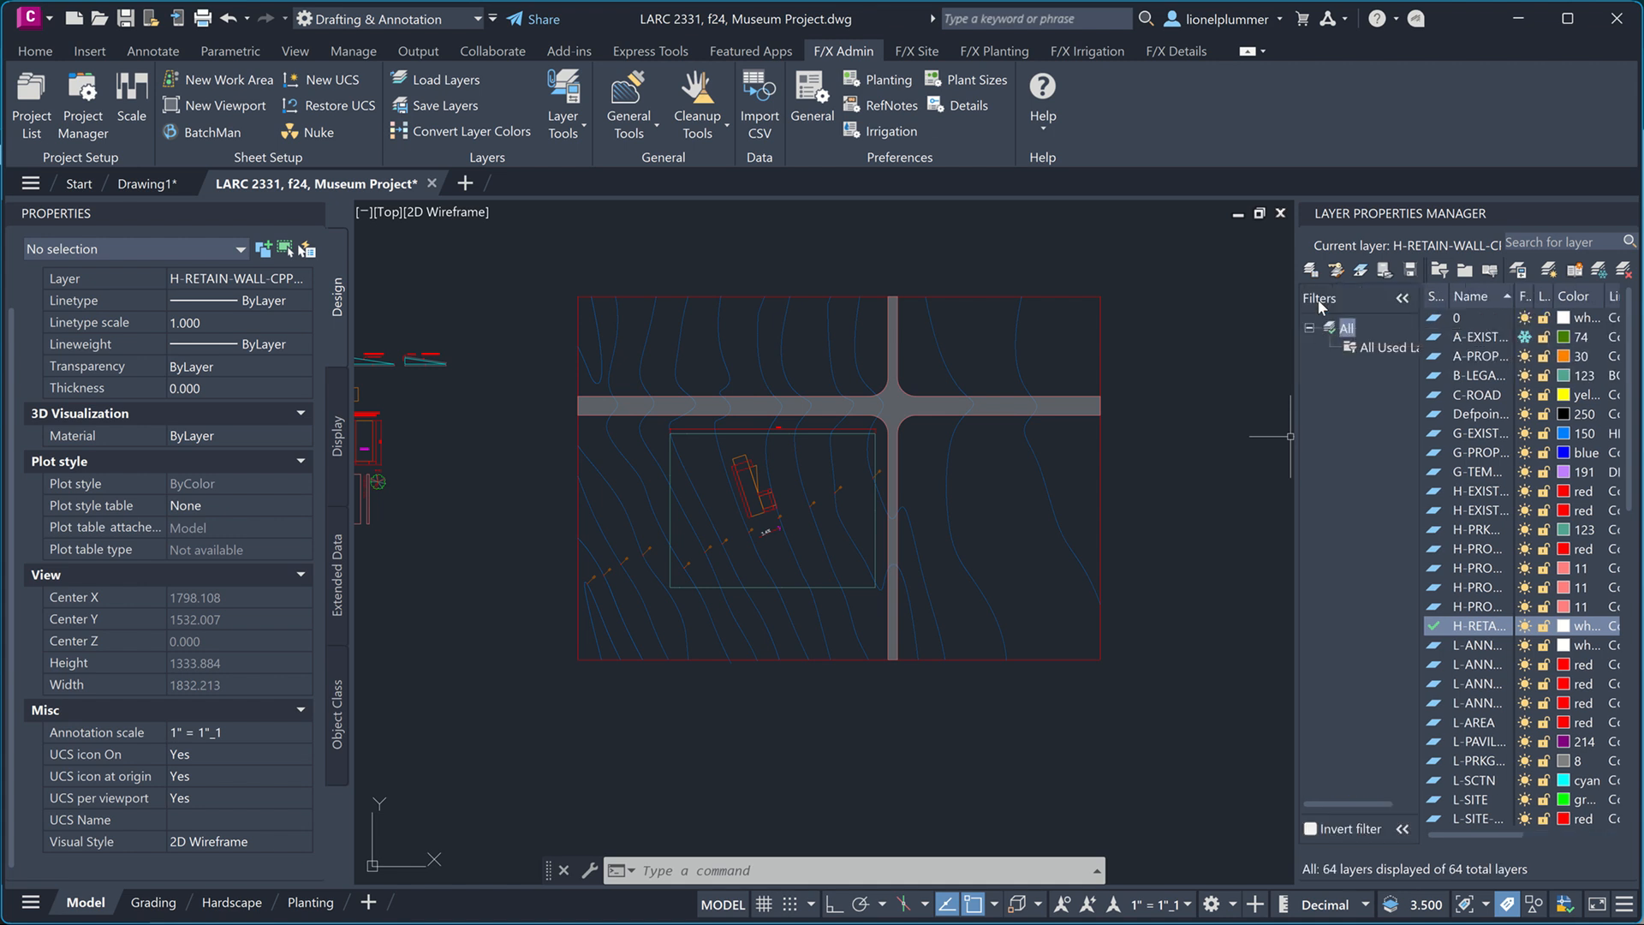
- Collapse the layer filter tree and slightly widen the Freeze column in the layer list
left_click(1405, 298)
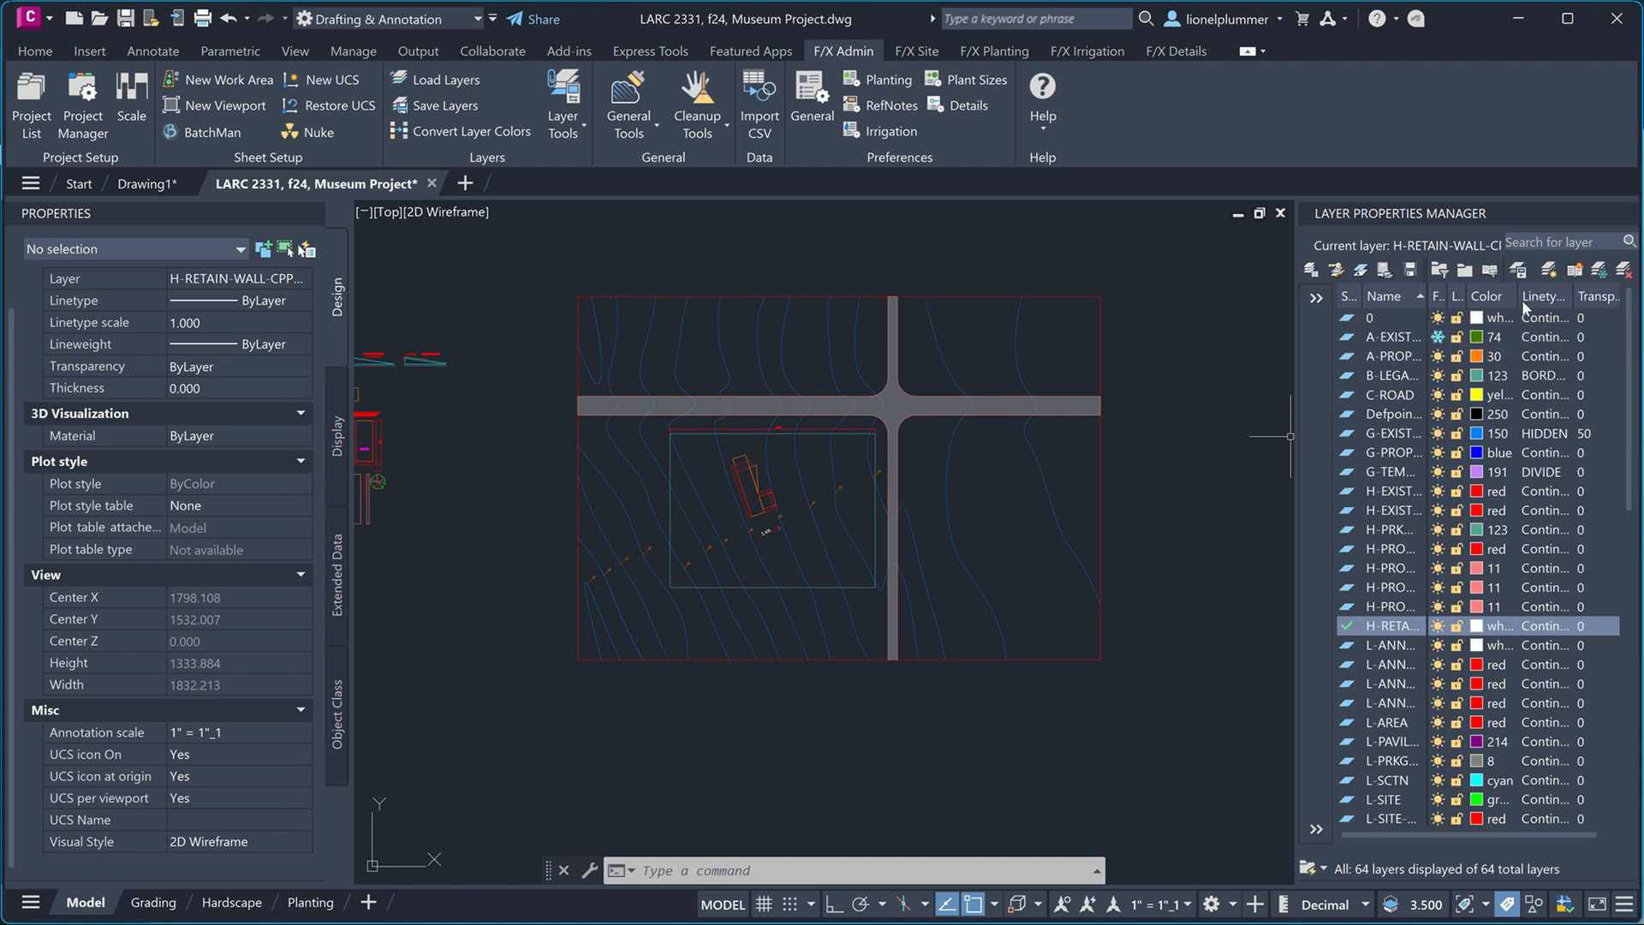
right_click(1396, 297)
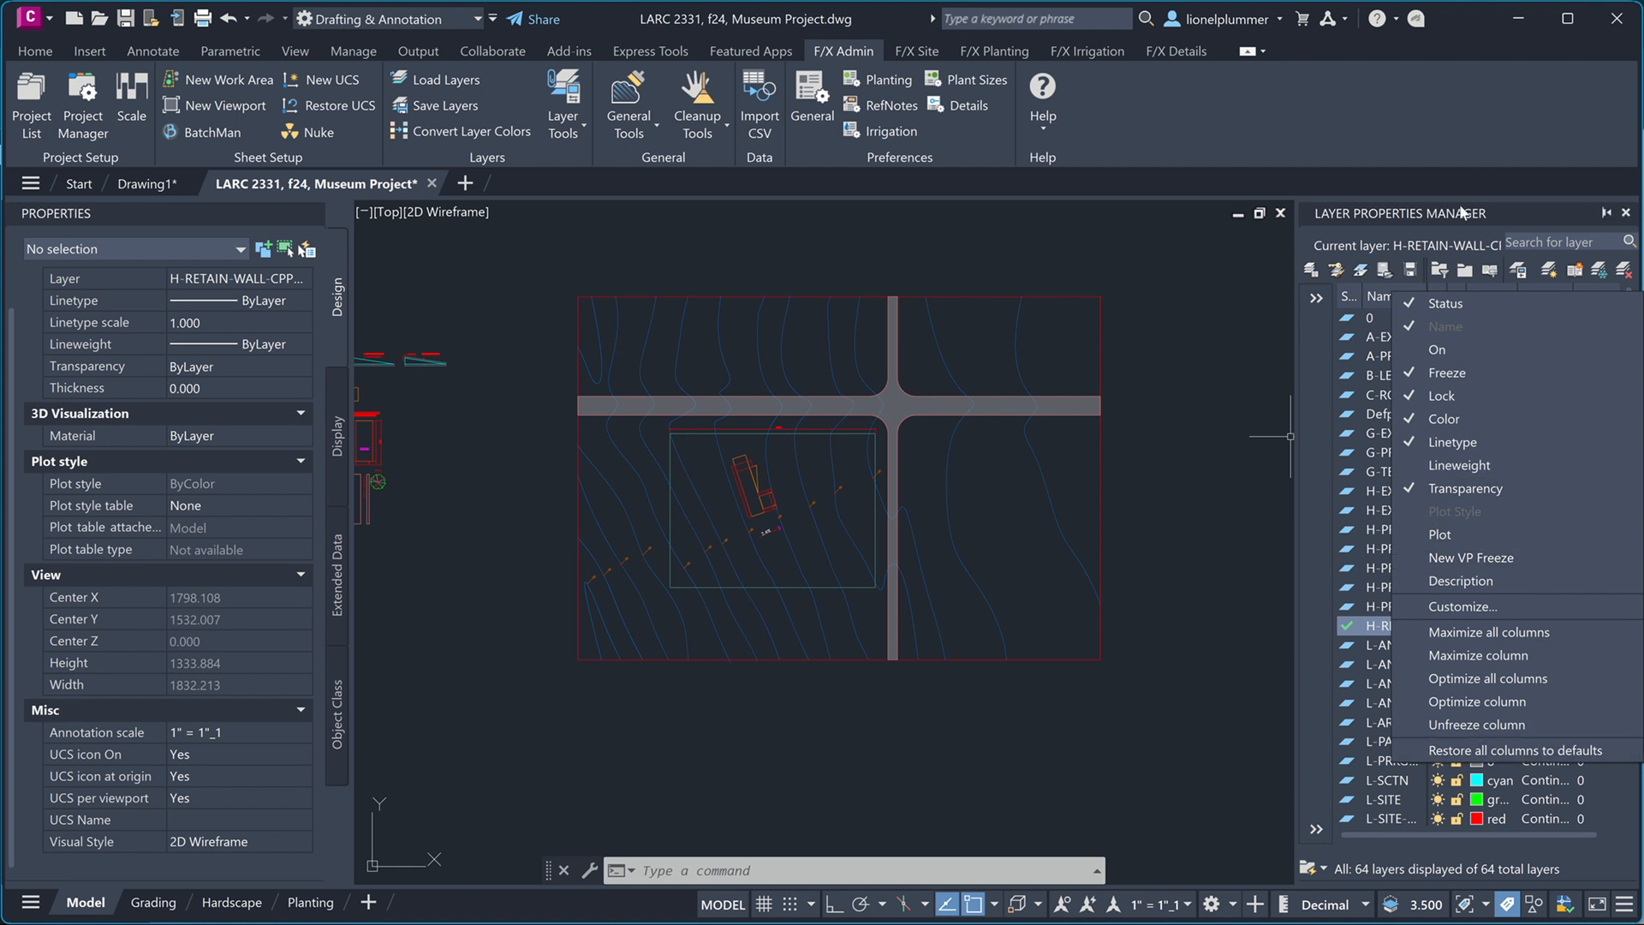
left_click(1482, 169)
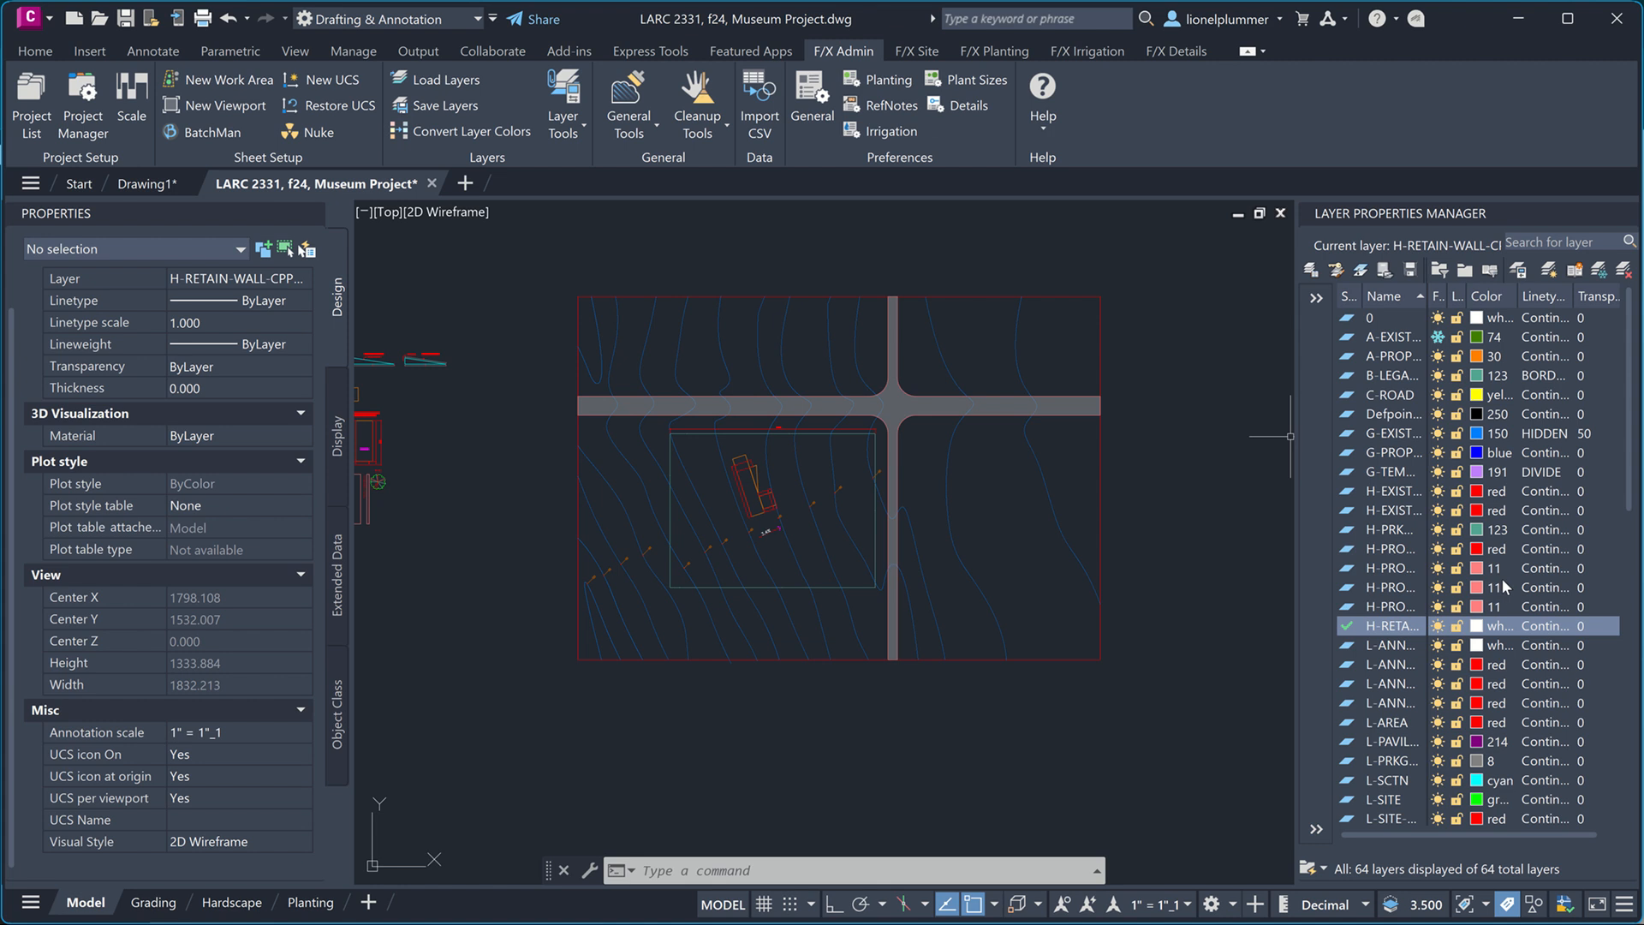
left_click_drag(1448, 296, 1456, 296)
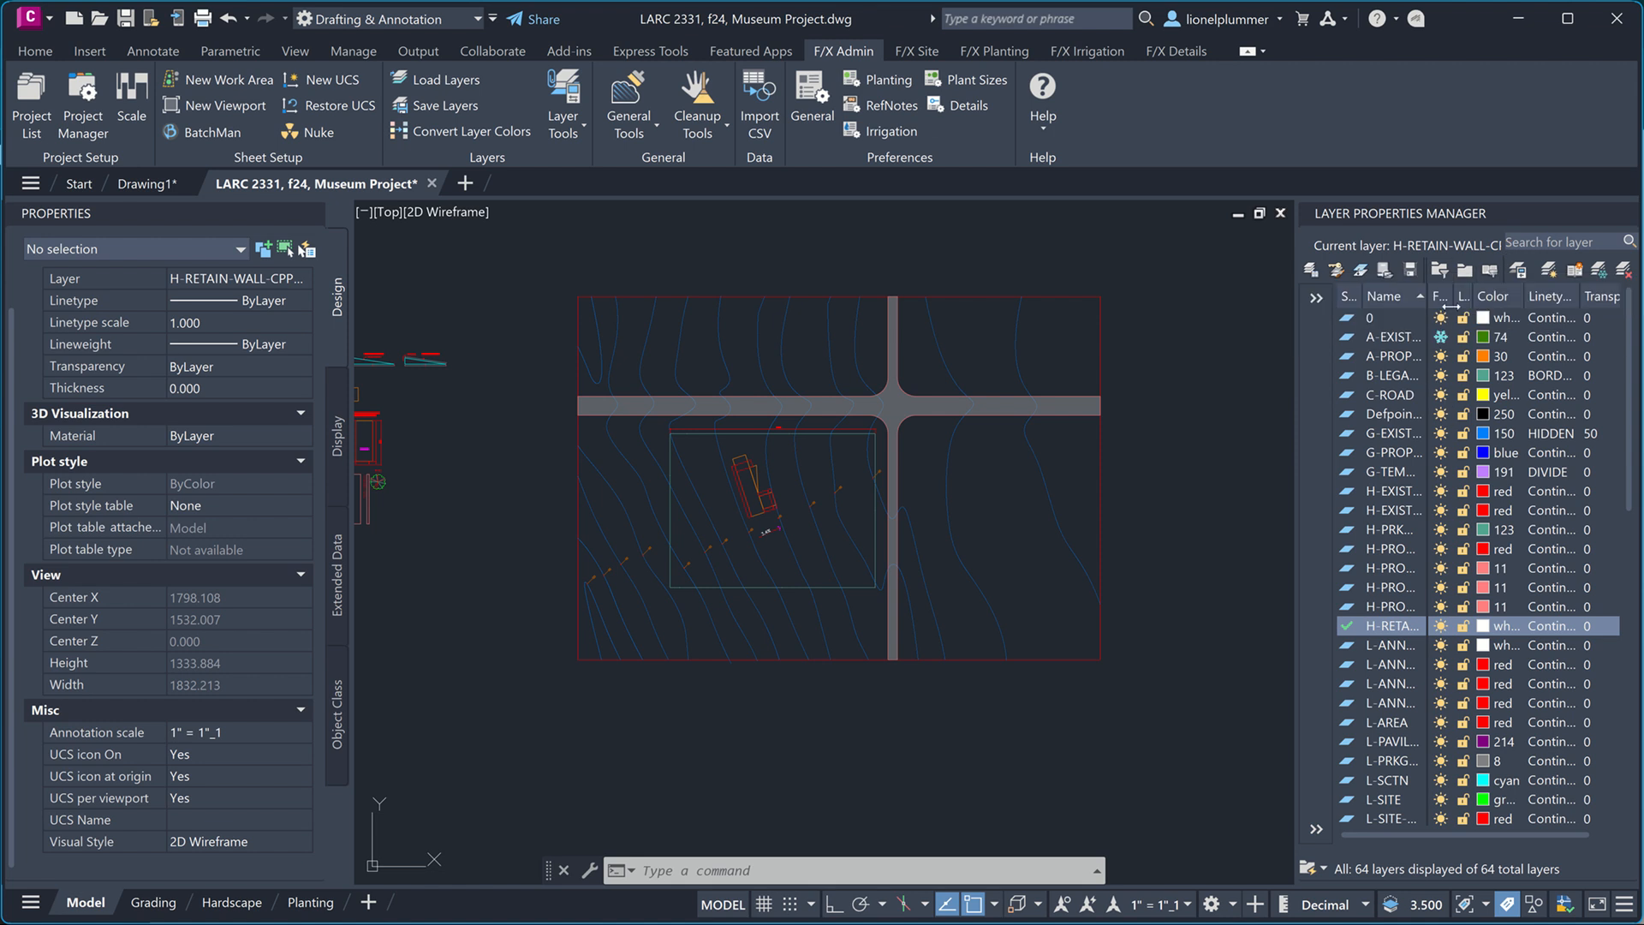
- Look through the full layer list, sorting it by name in descending order and back to ascending order
scroll(1411, 670, "down", 12)
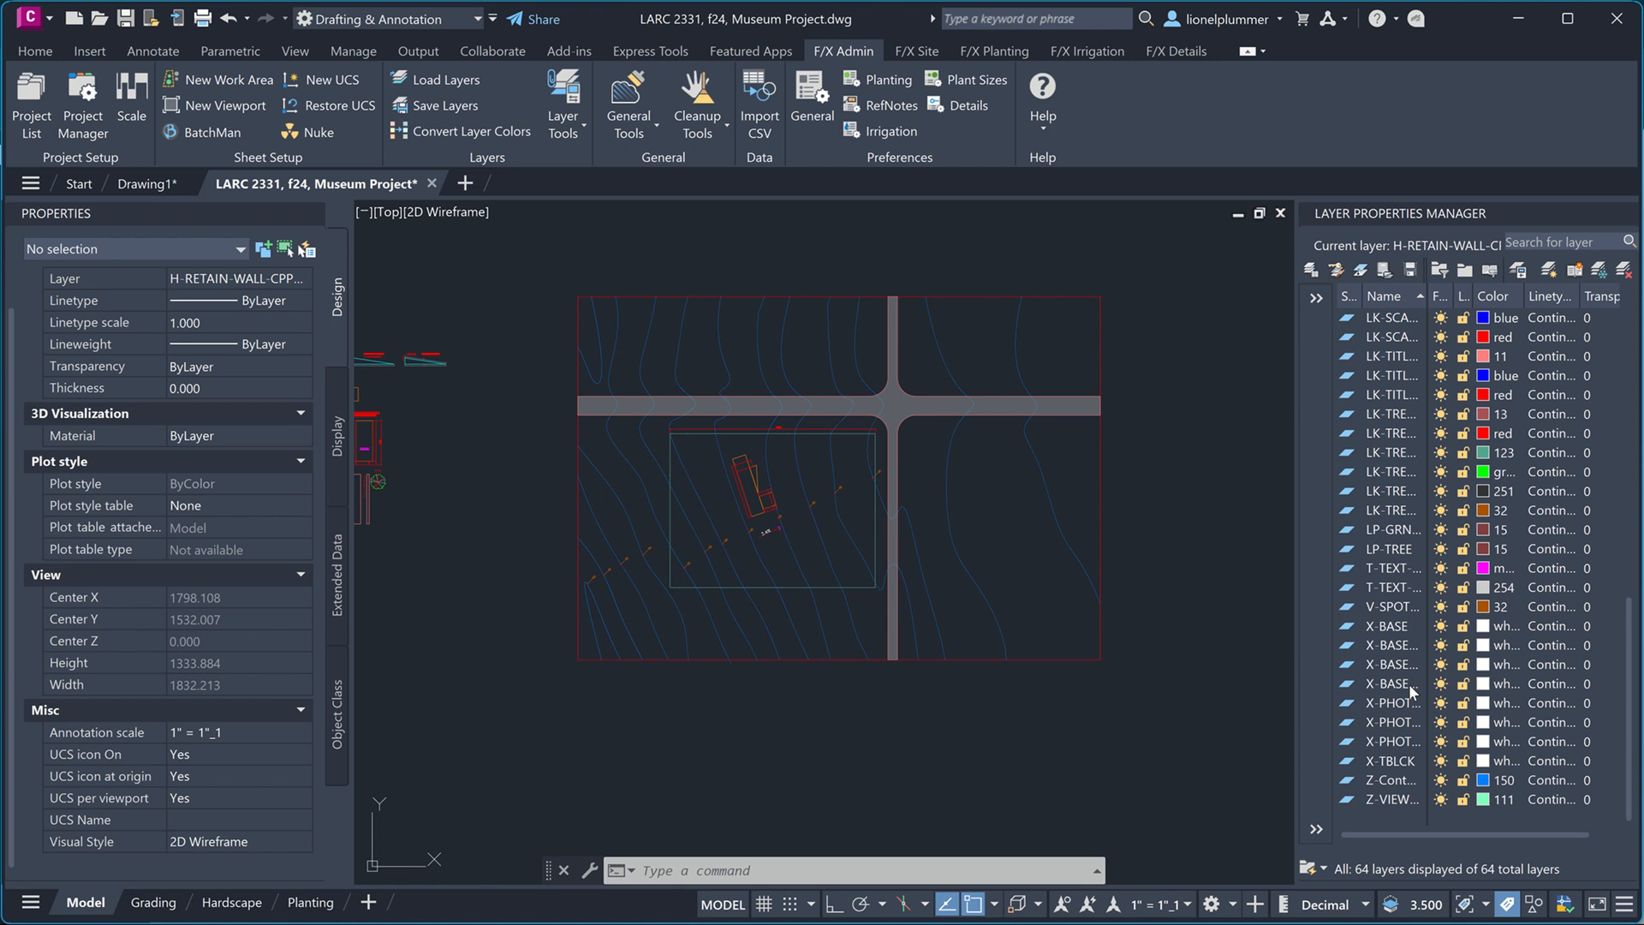
scroll(1410, 683, "up", 12)
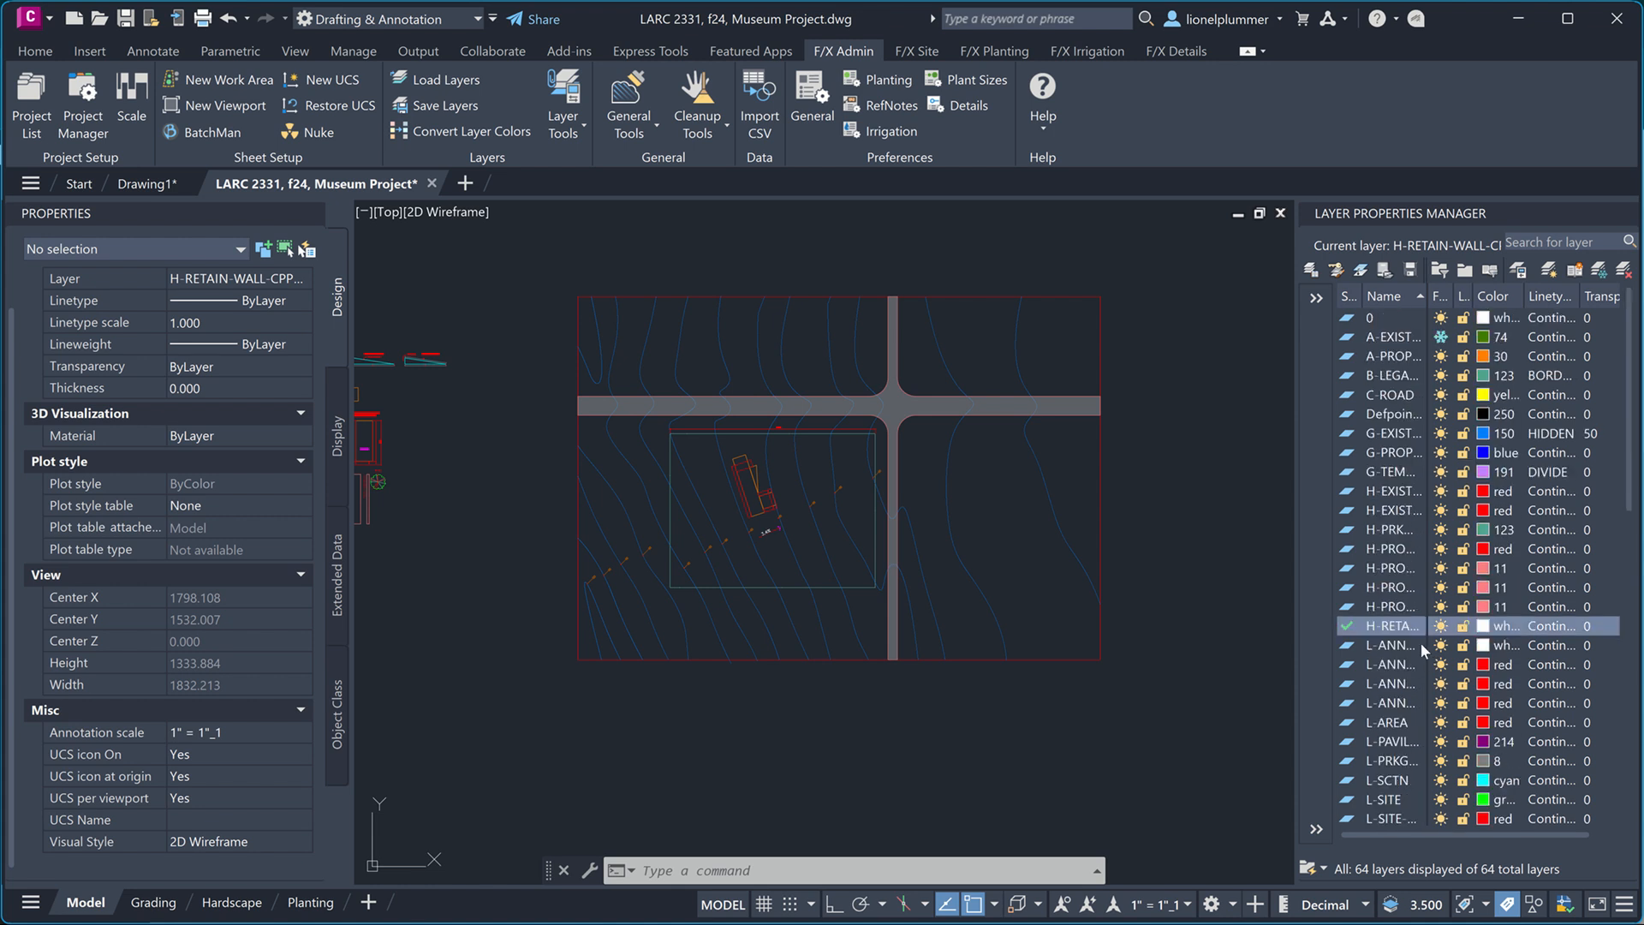
left_click(1400, 294)
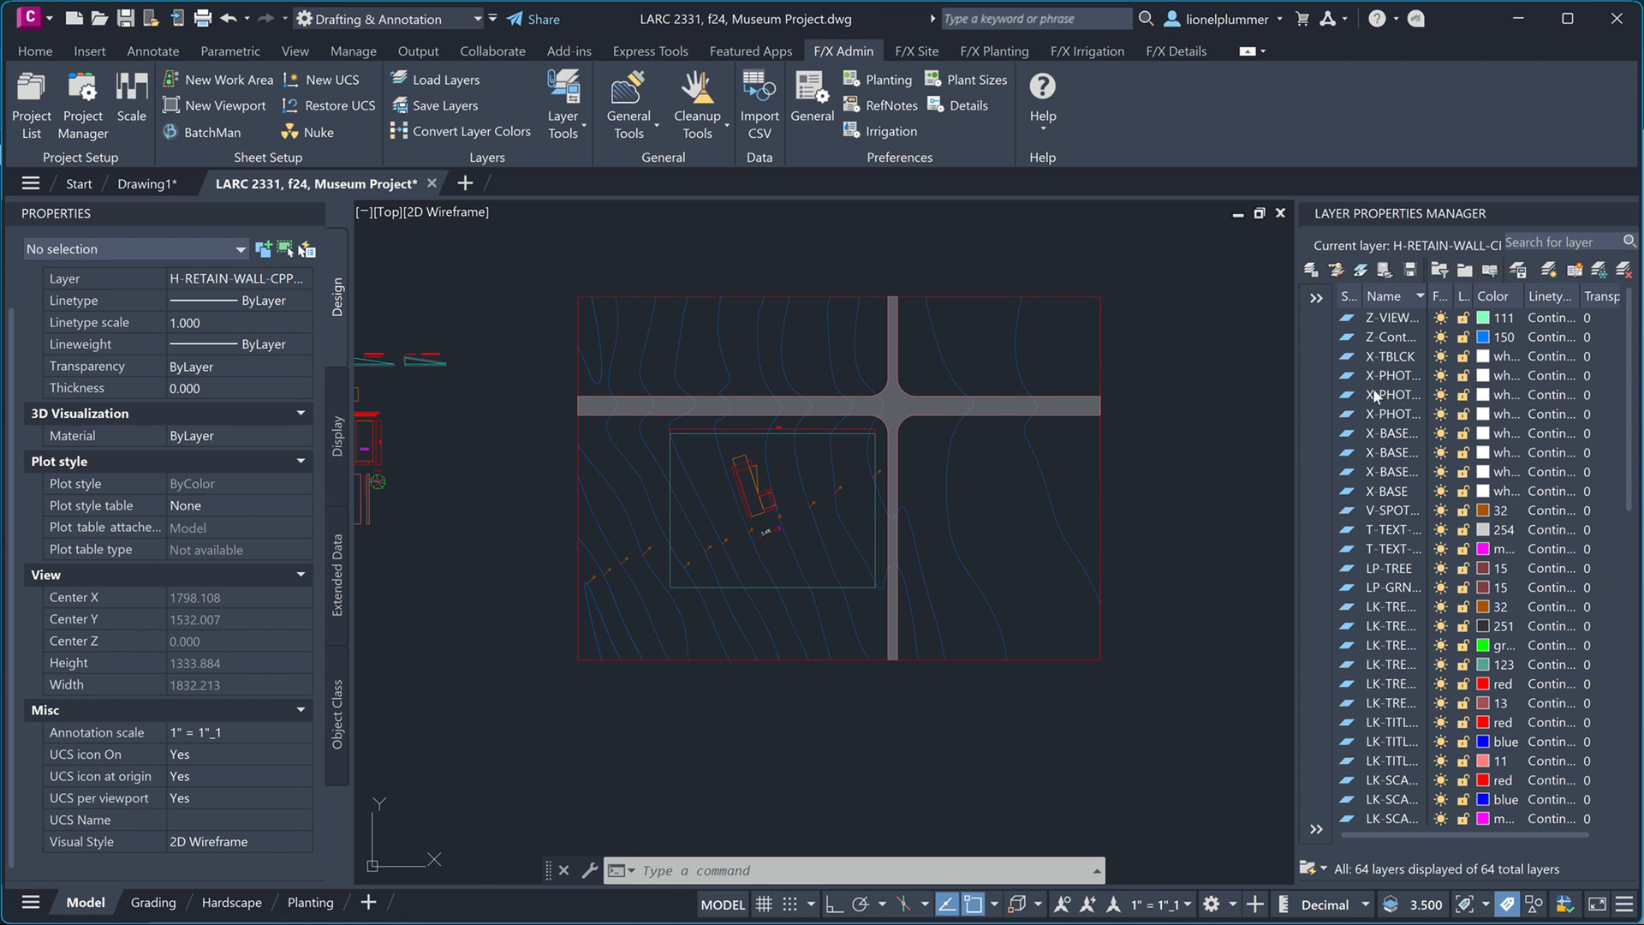
left_click(1391, 297)
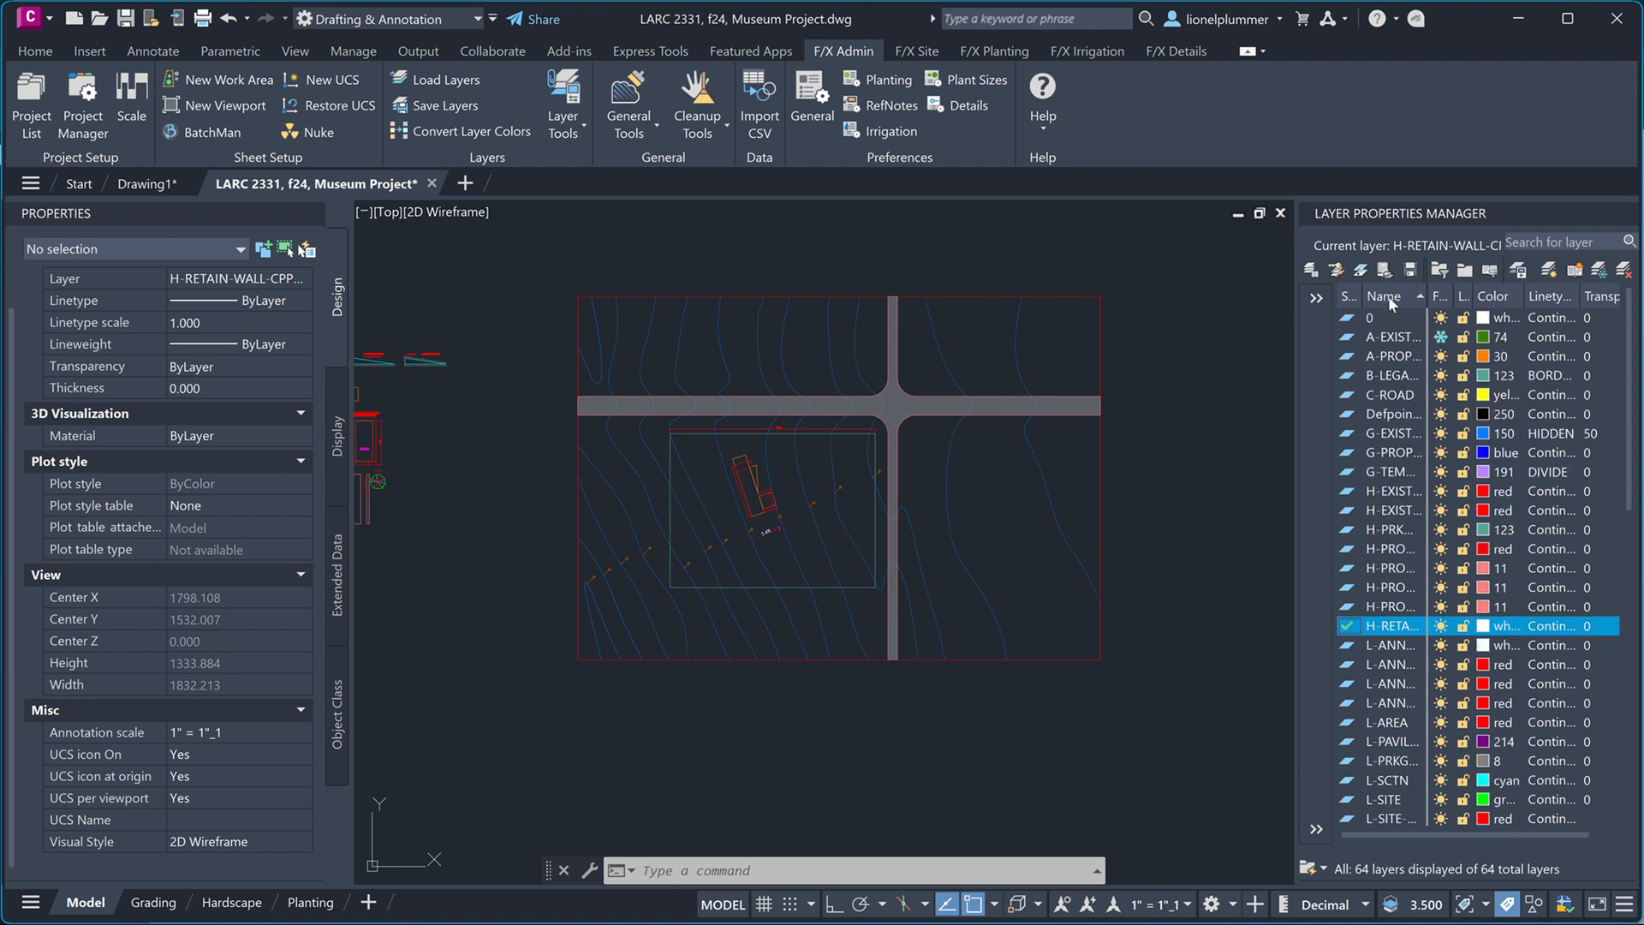
scroll(1390, 457, "up", 1)
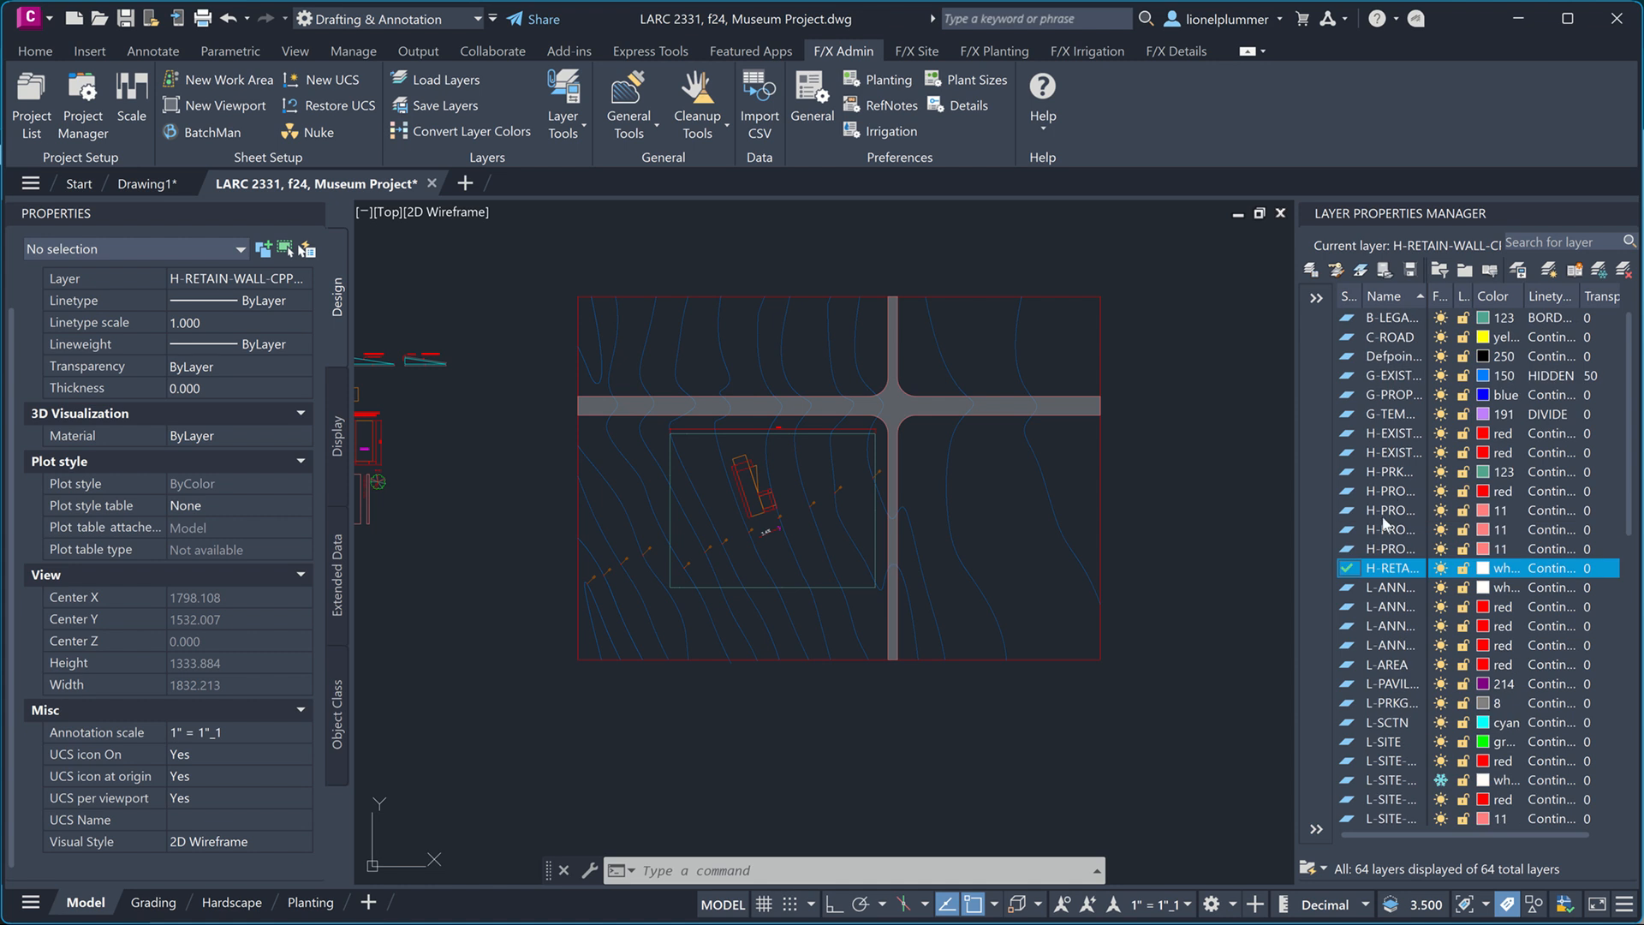
scroll(1385, 518, "up", 1)
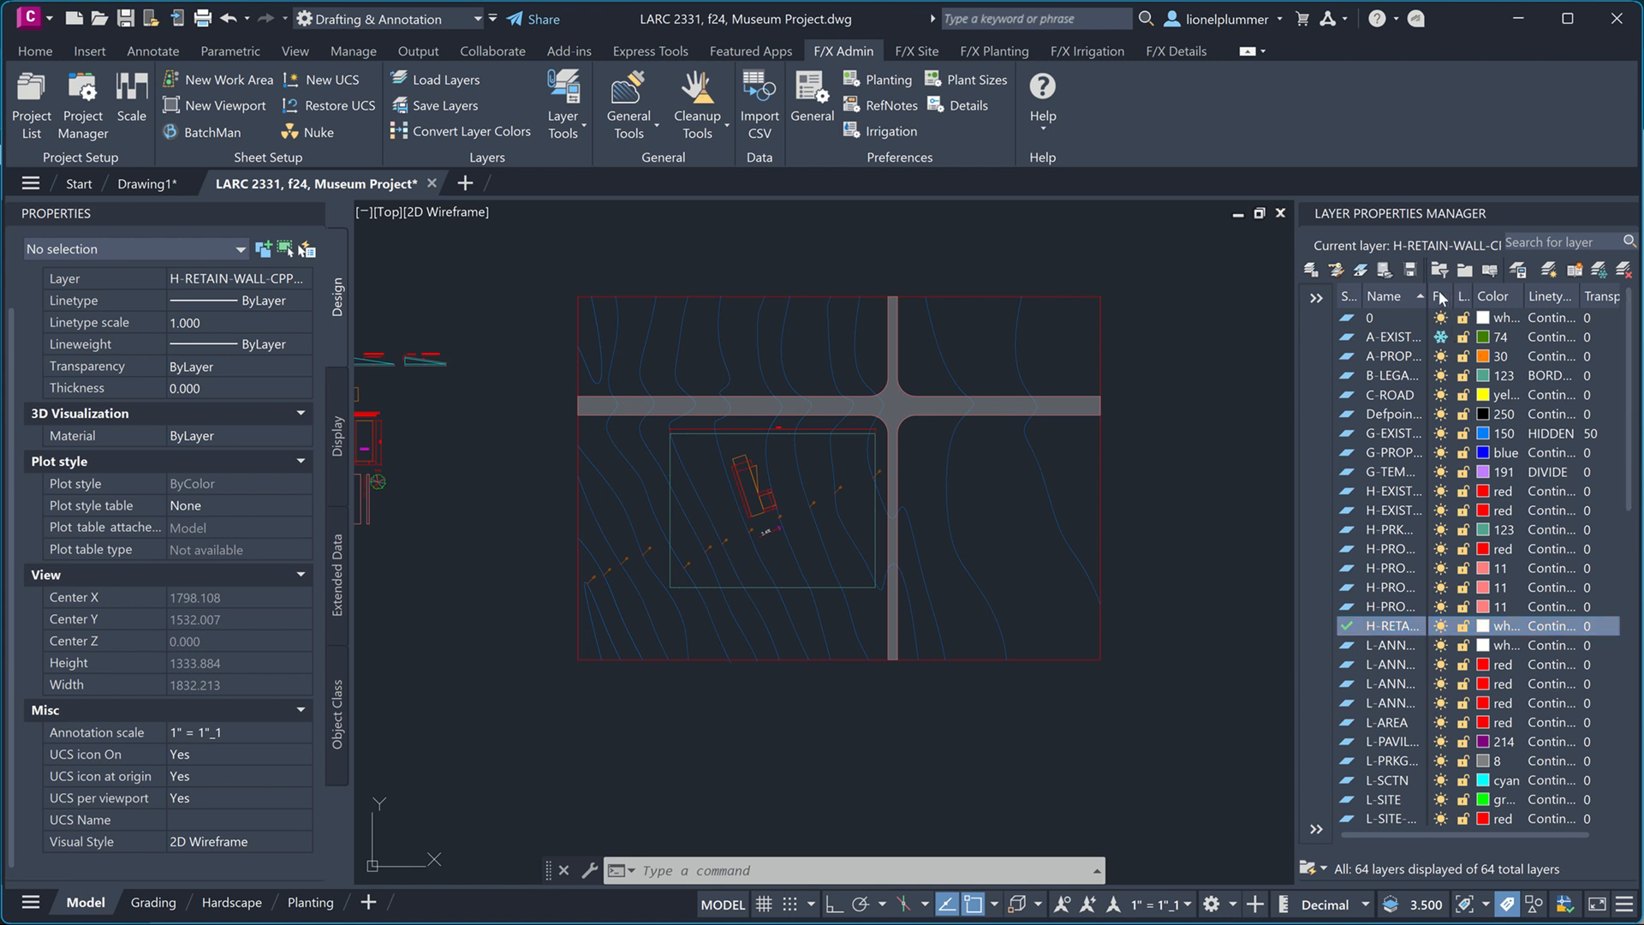
- Compare the layers by sorting them by freeze state, lock state, color and linetype, and return to sorting by name
left_click(1443, 298)
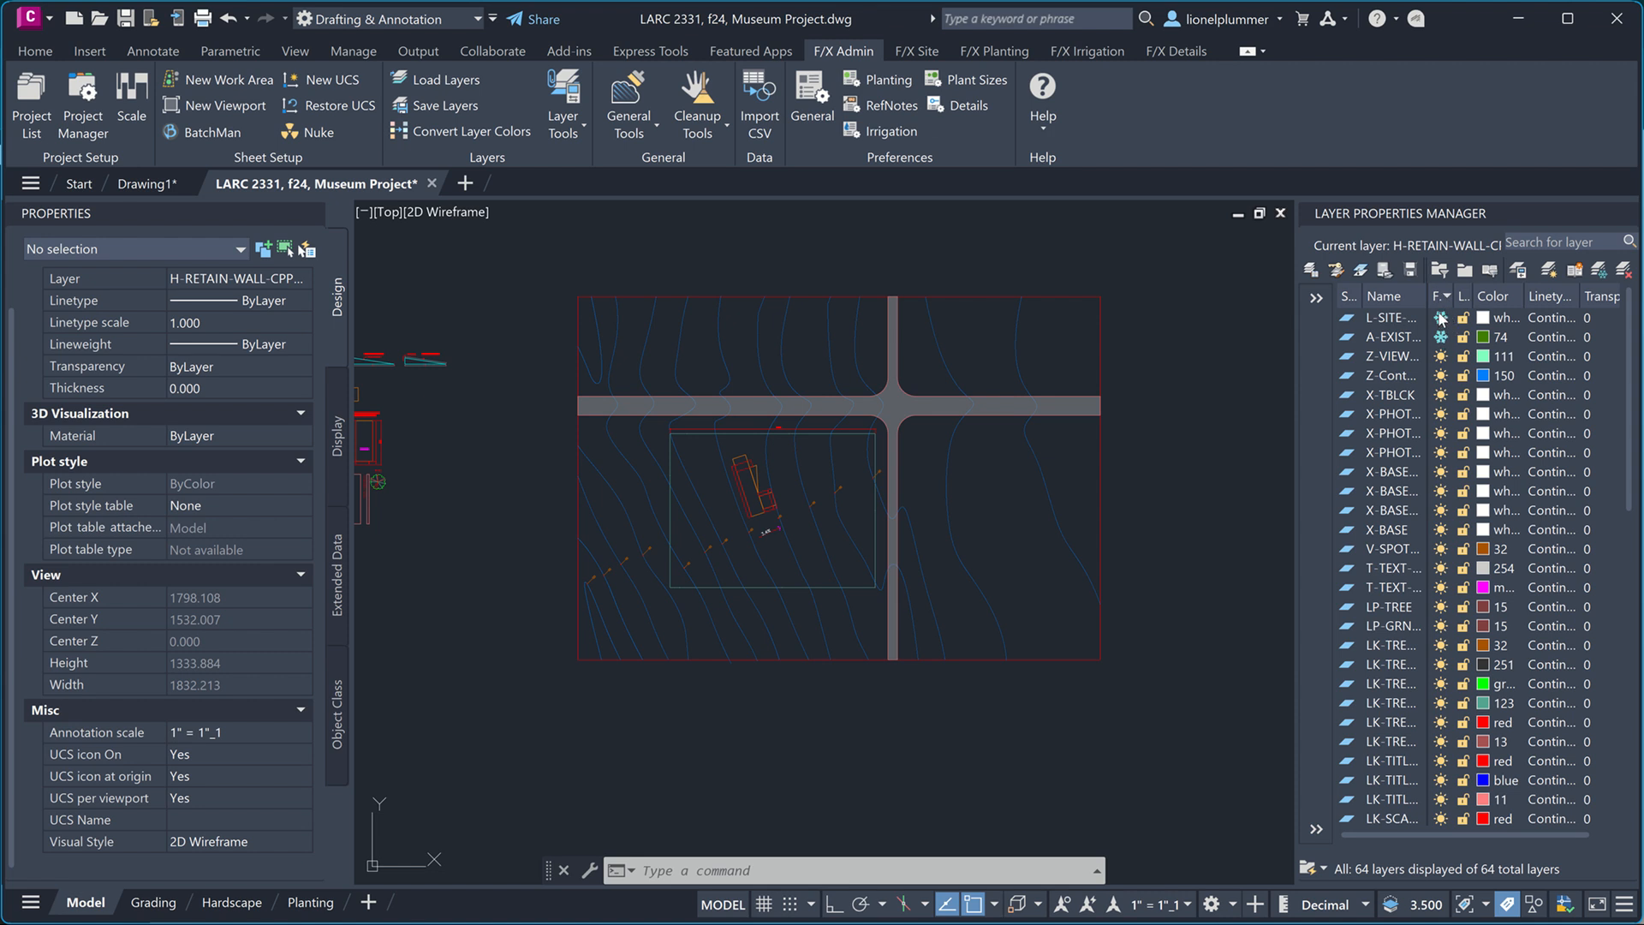
left_click(1463, 295)
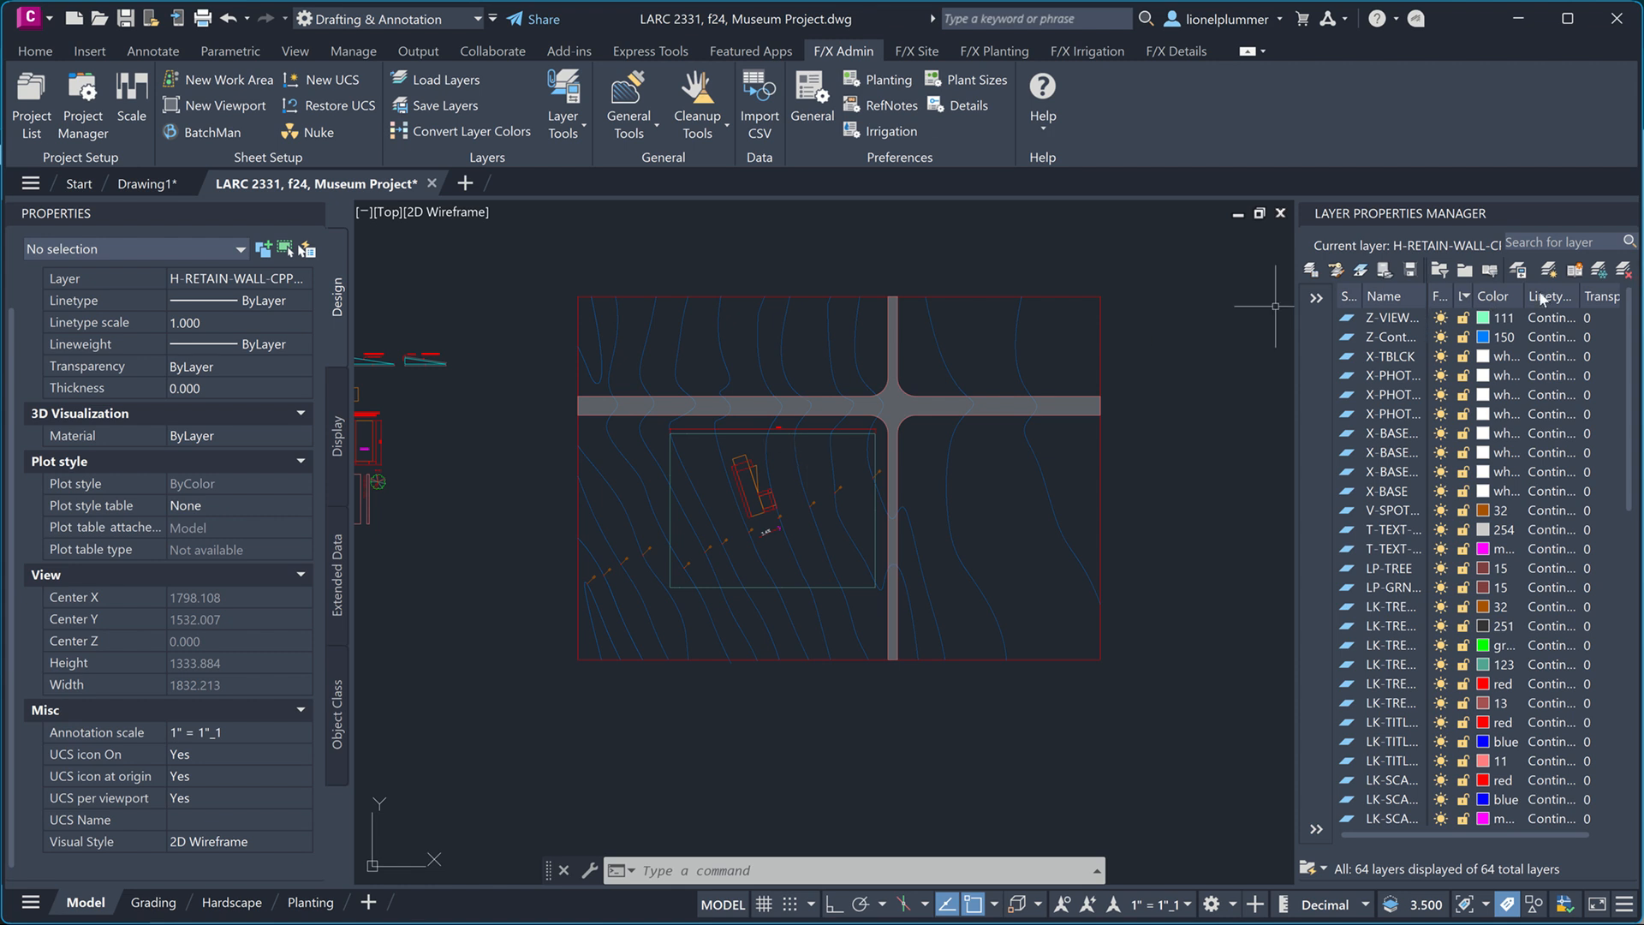
left_click(1499, 295)
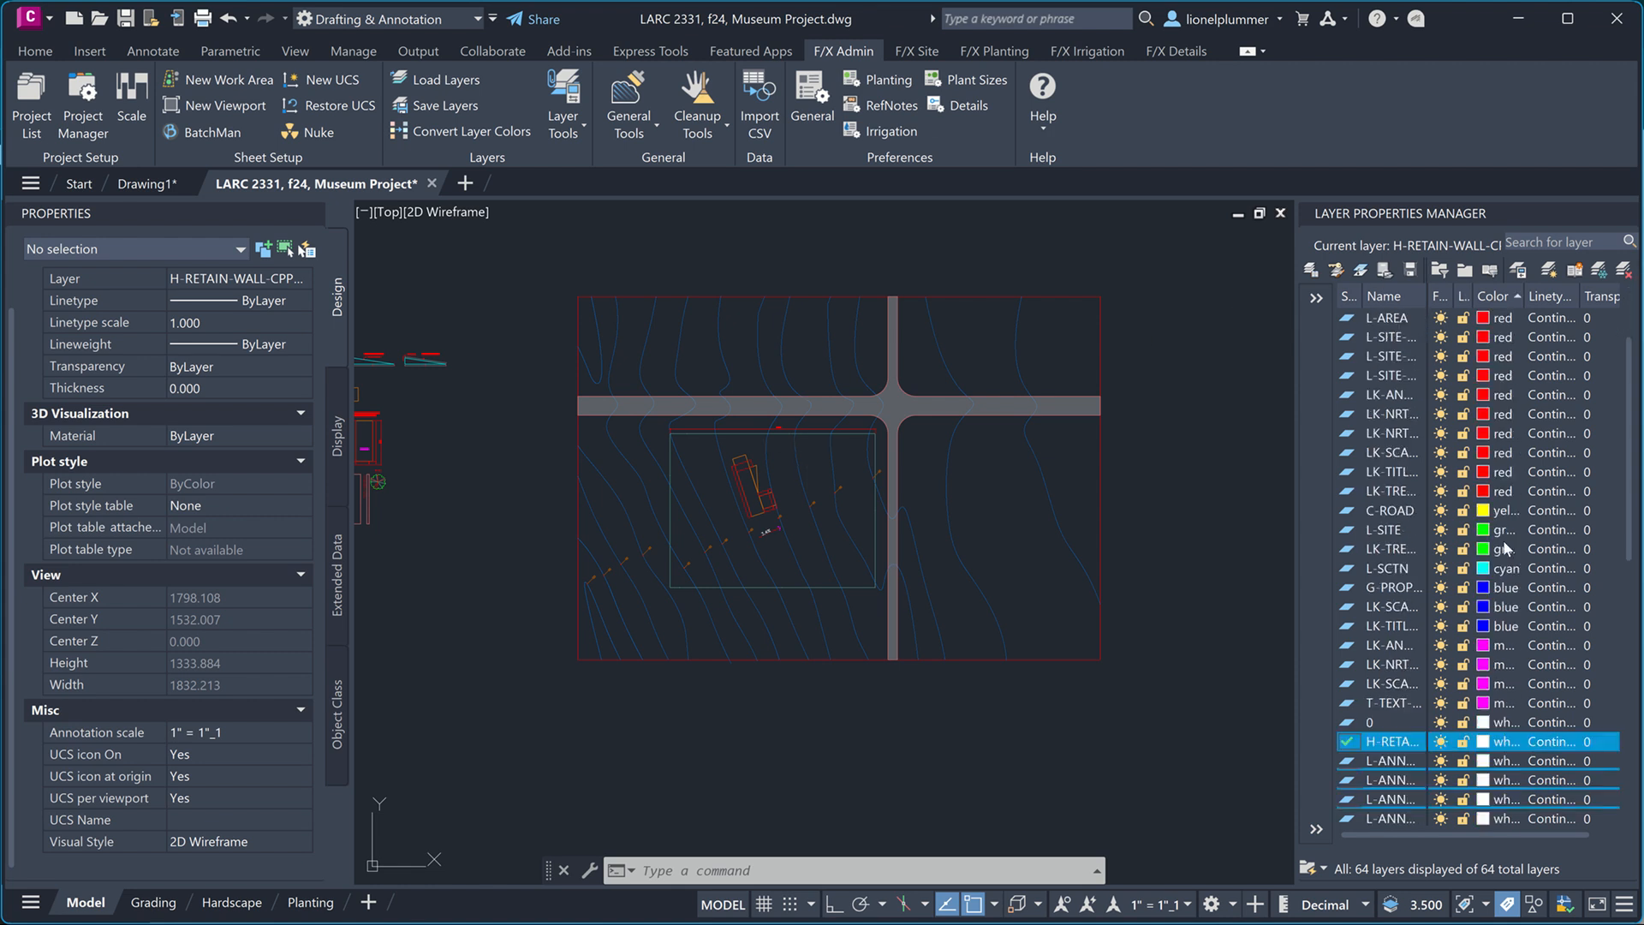
scroll(1499, 548, "down", 5)
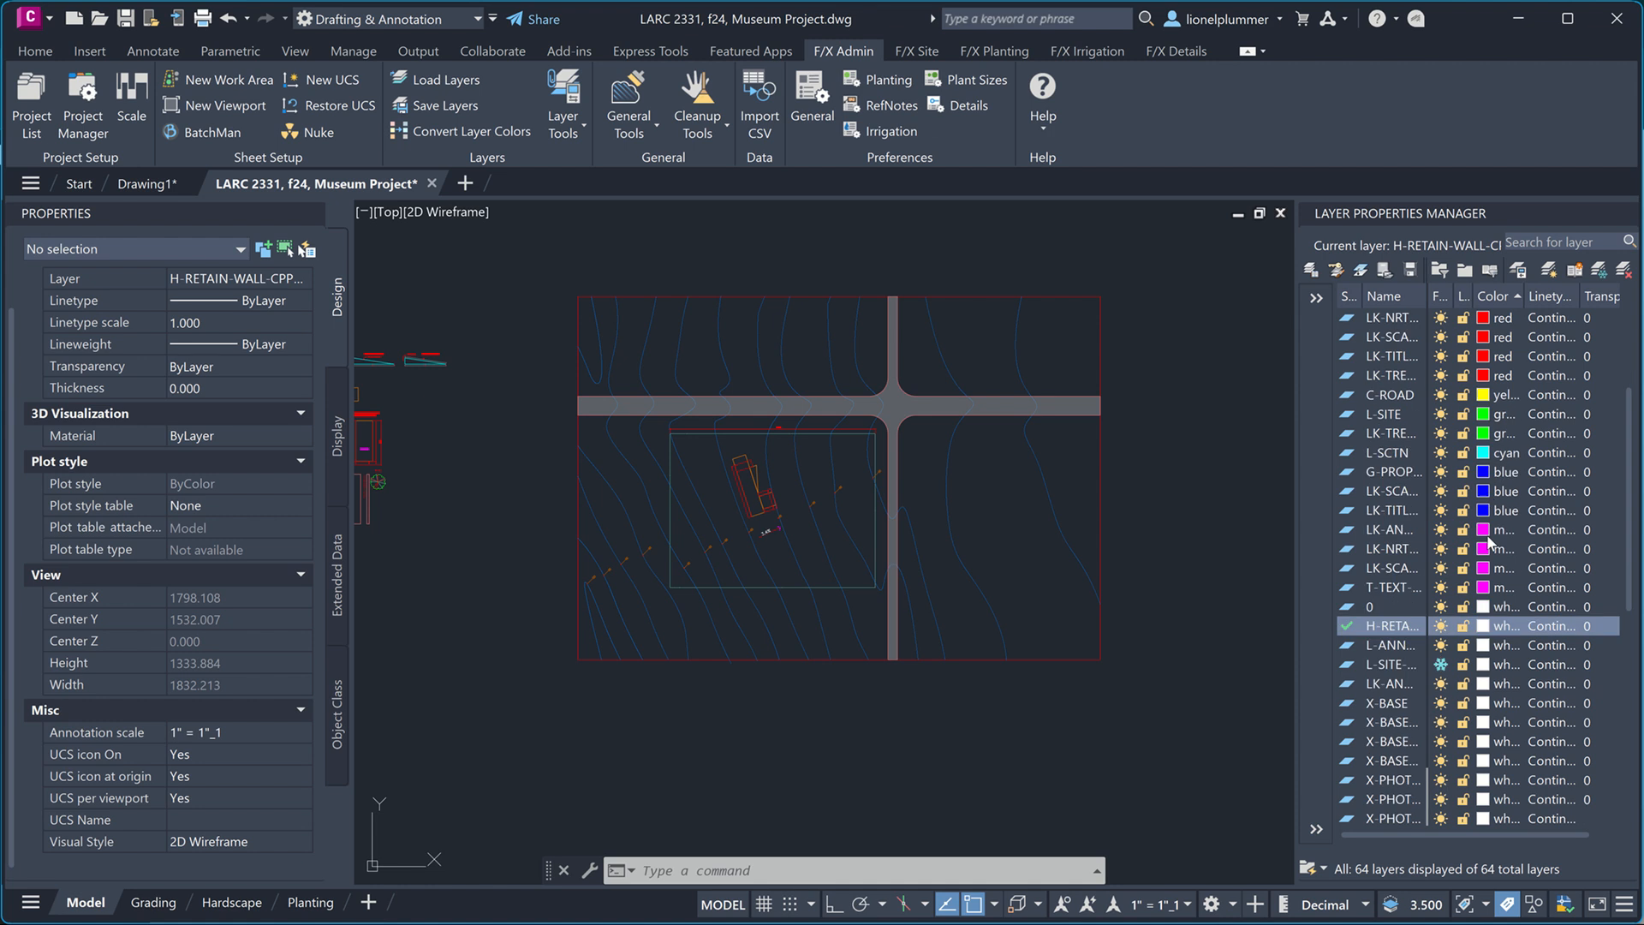
scroll(1494, 545, "down", 4)
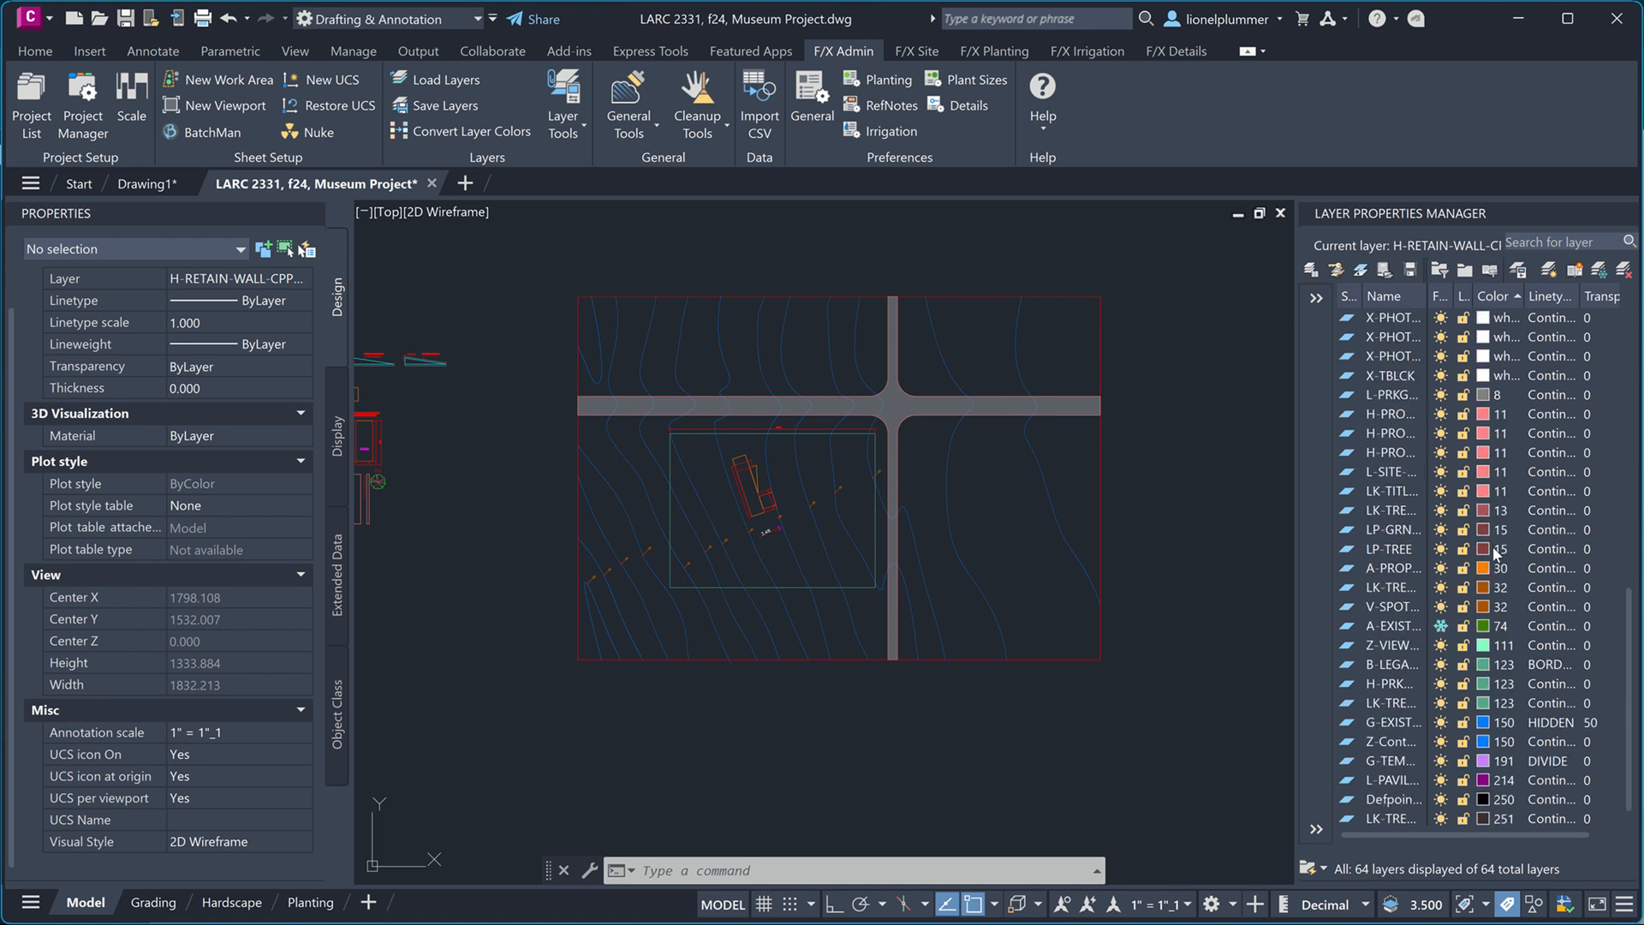
scroll(1495, 540, "up", 12)
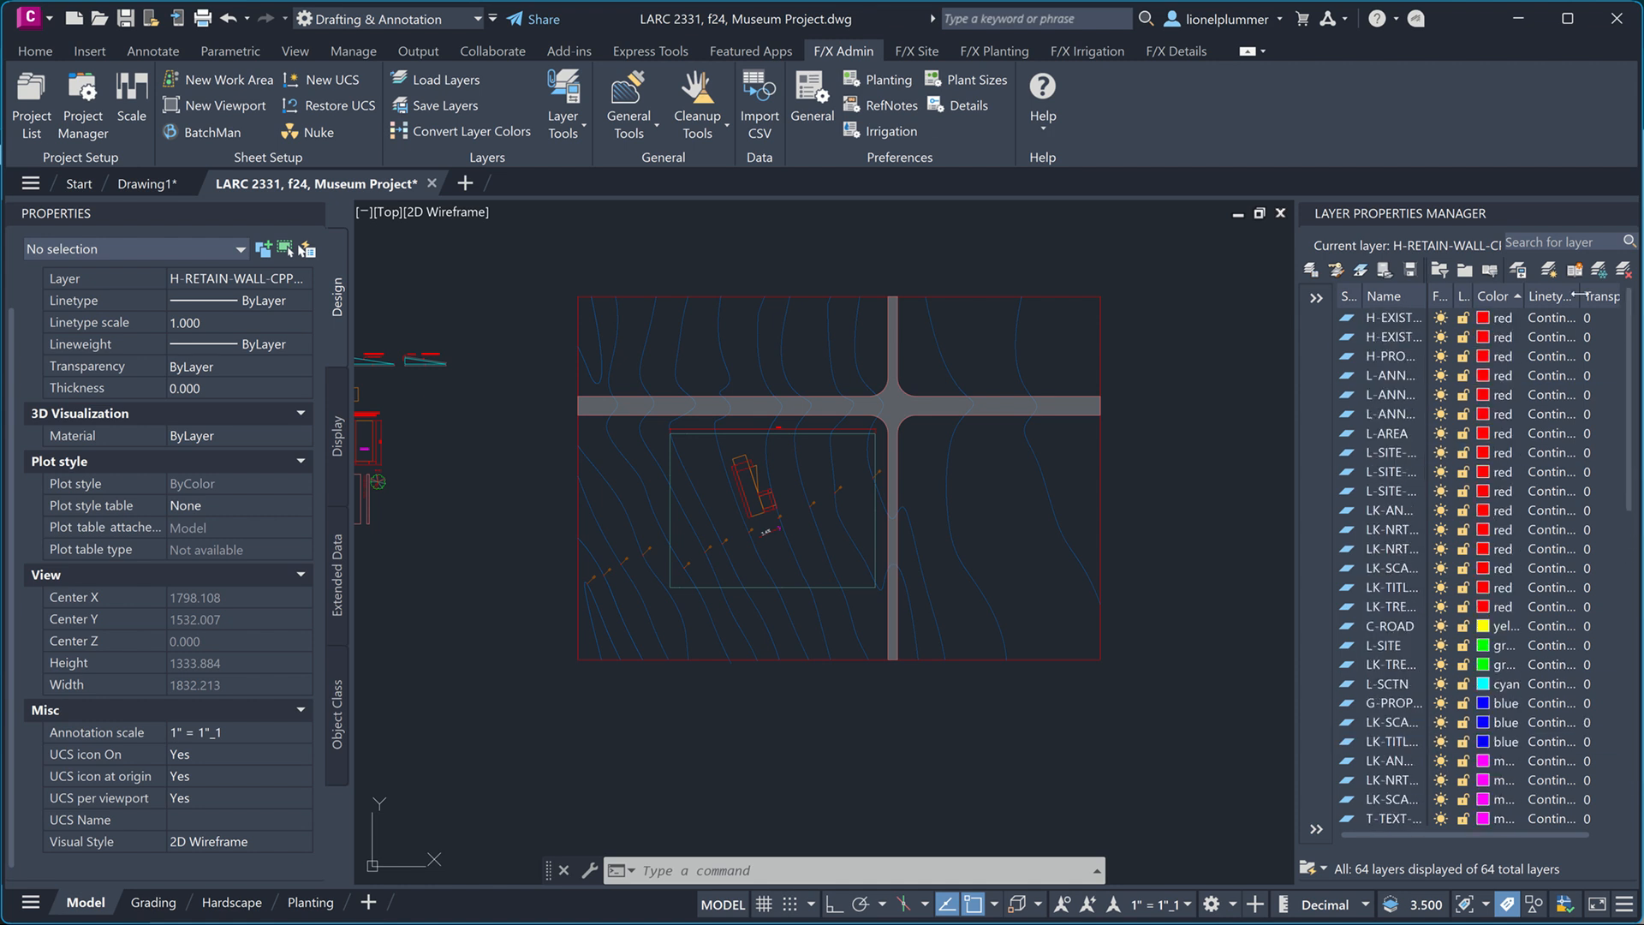
left_click(1550, 297)
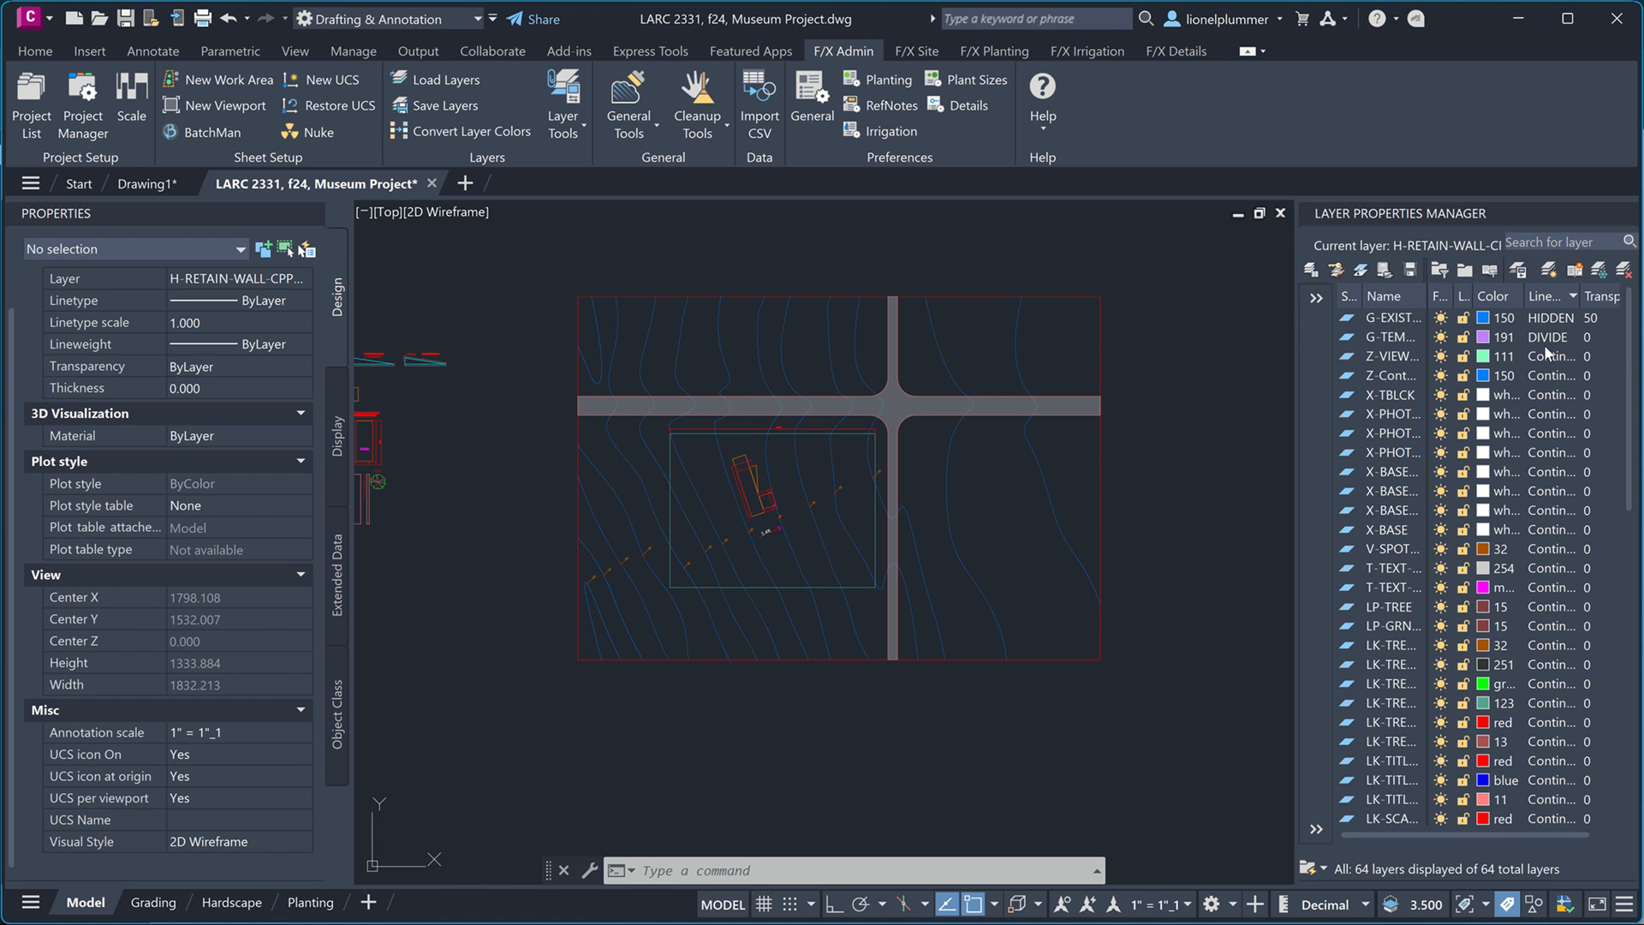
left_click(1384, 296)
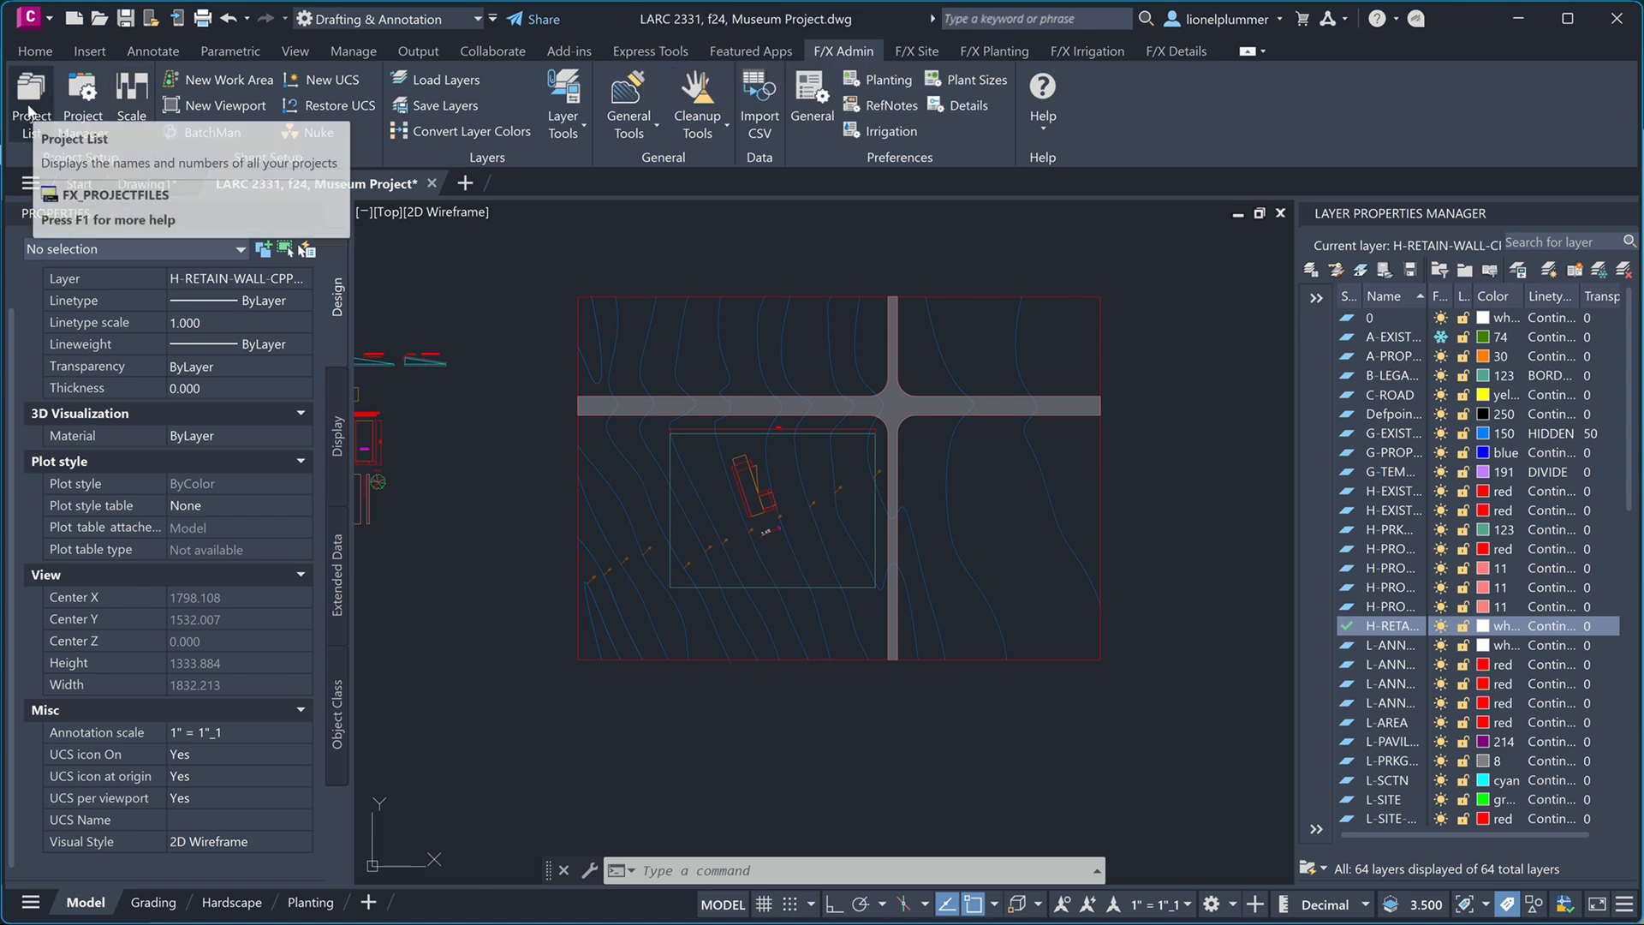
- Restore the Land F/X project from the local files preferences.lfx and projdata.lfx, overwriting the existing Imperial preference set
left_click(30, 112)
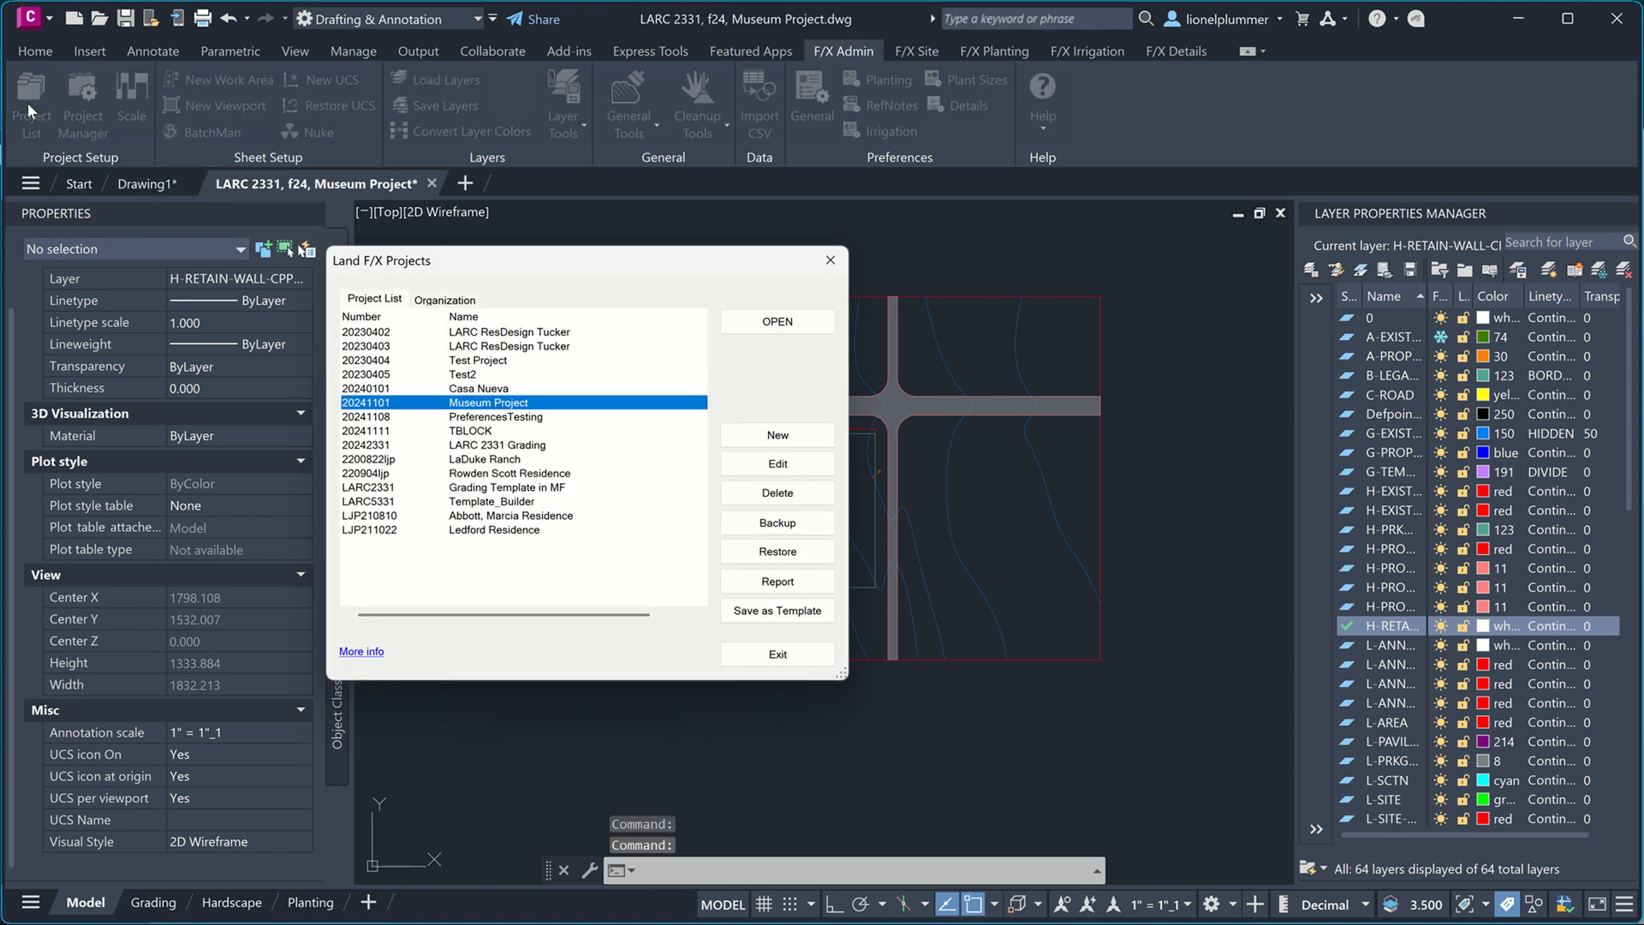
left_click_drag(636, 260, 822, 261)
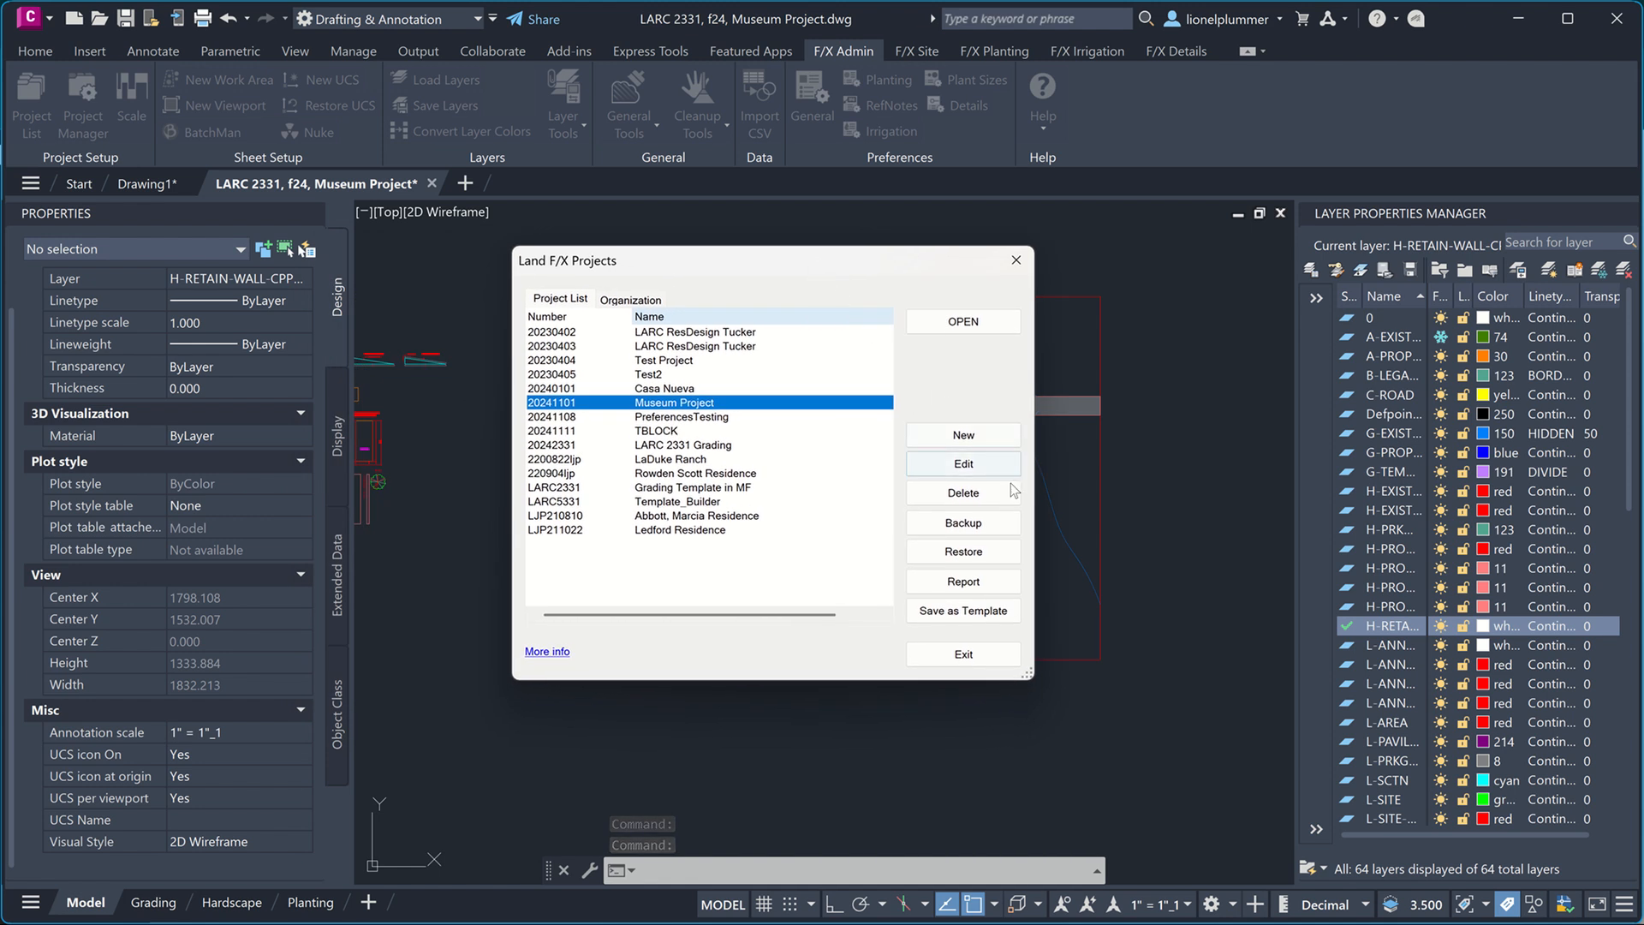
left_click(983, 555)
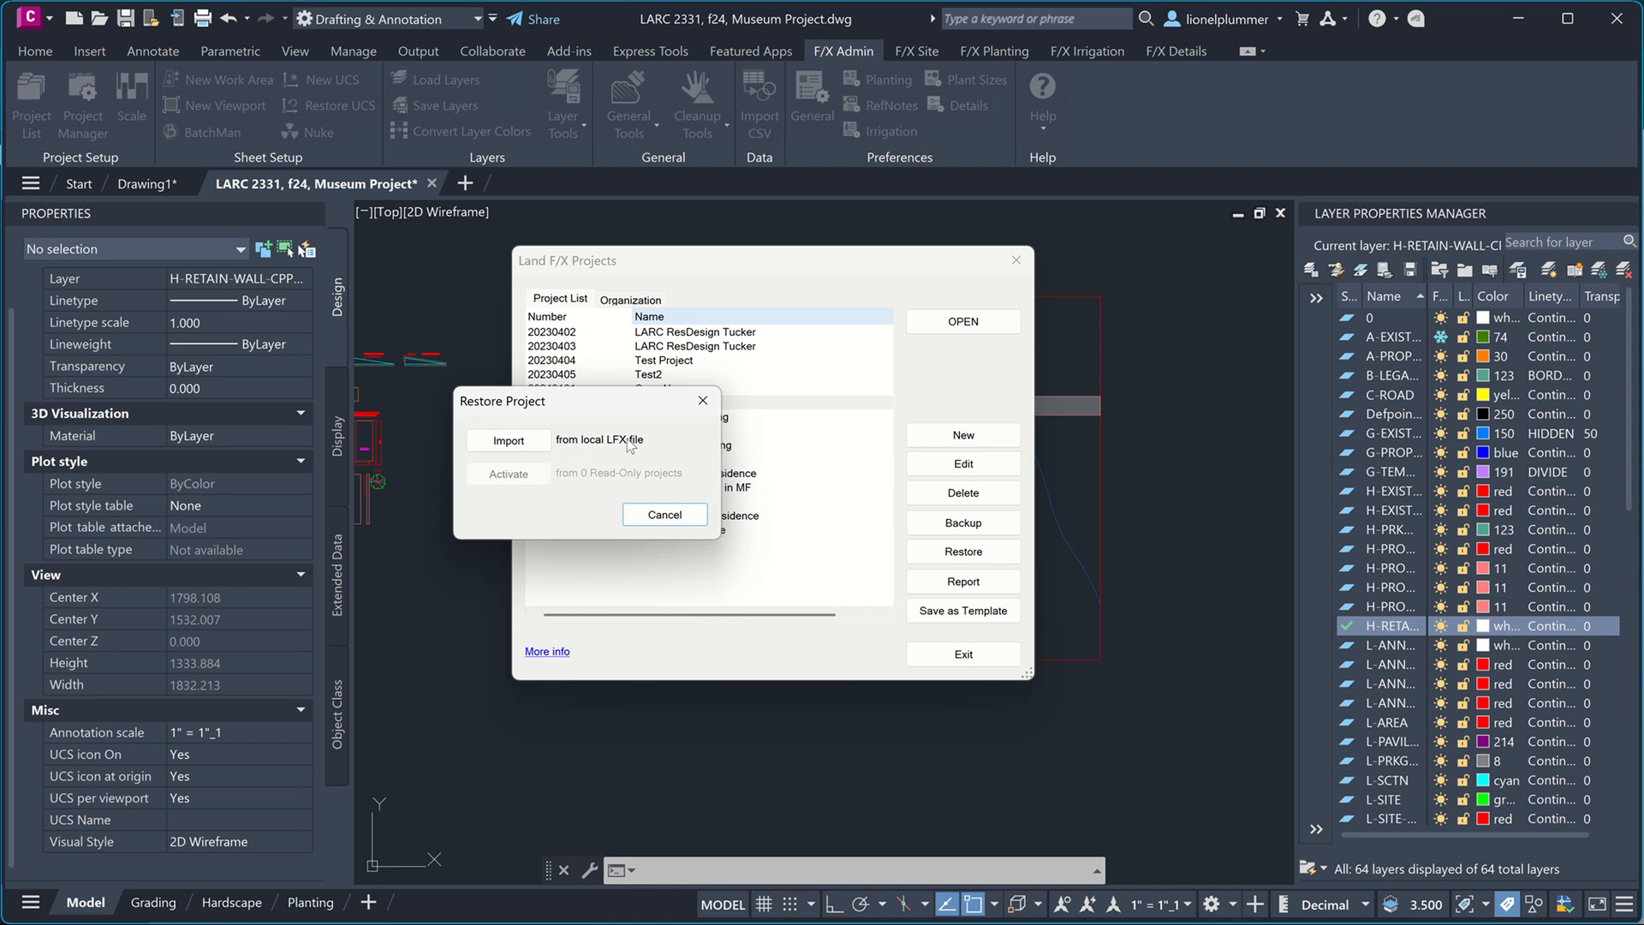
left_click(522, 442)
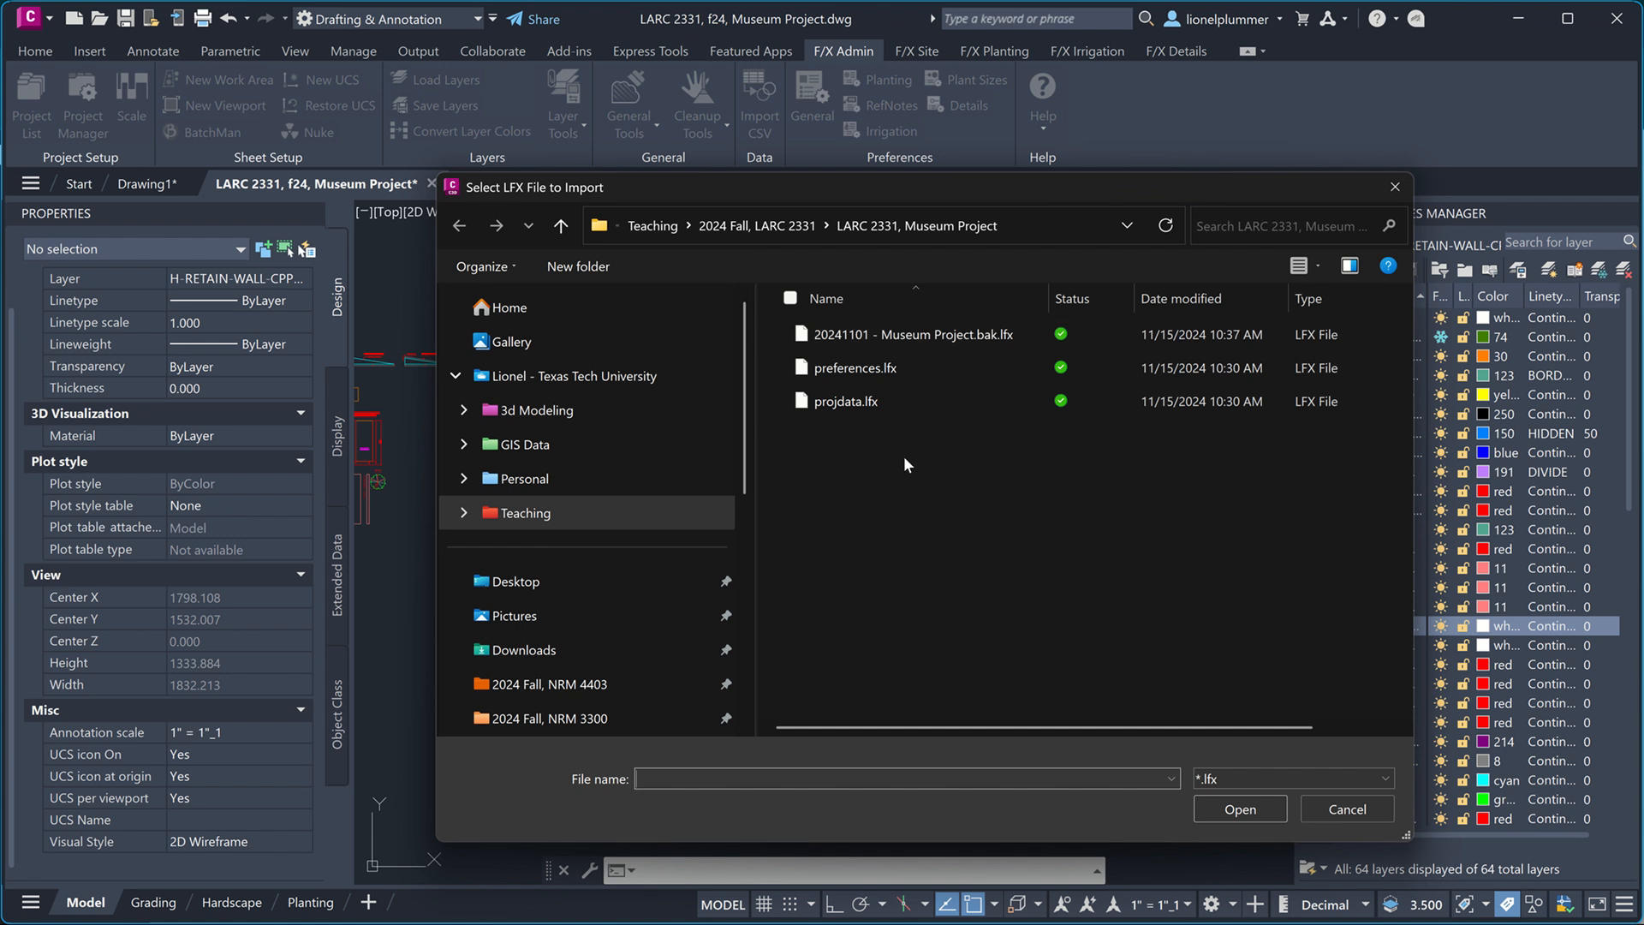
left_click(883, 377)
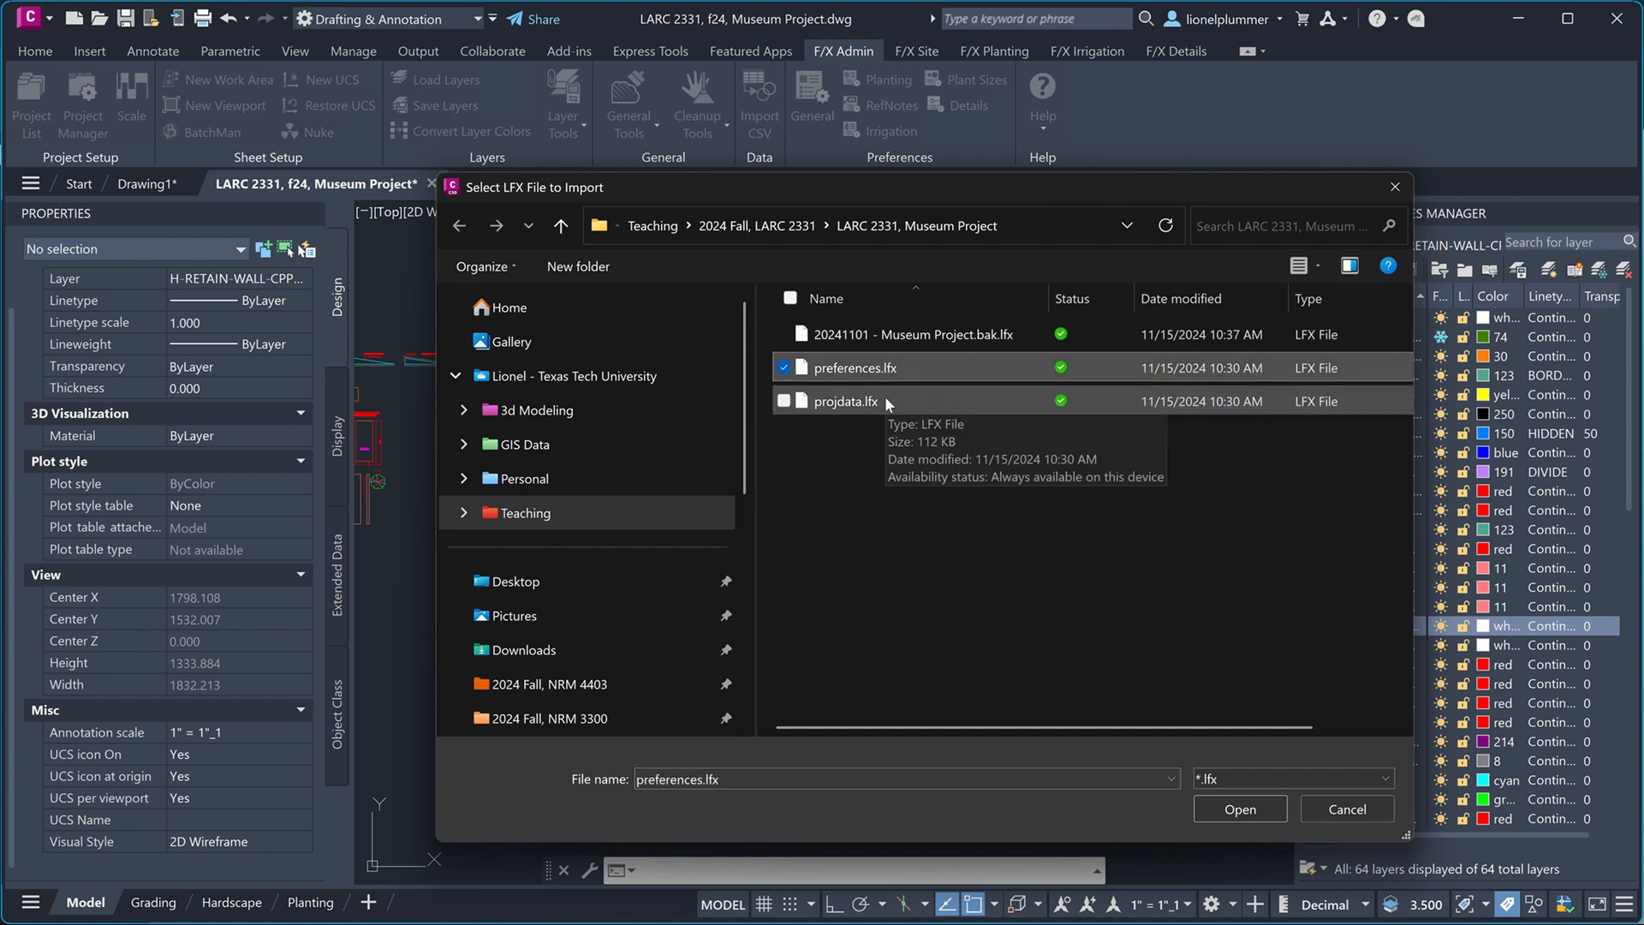
left_click(886, 396, "ctrl")
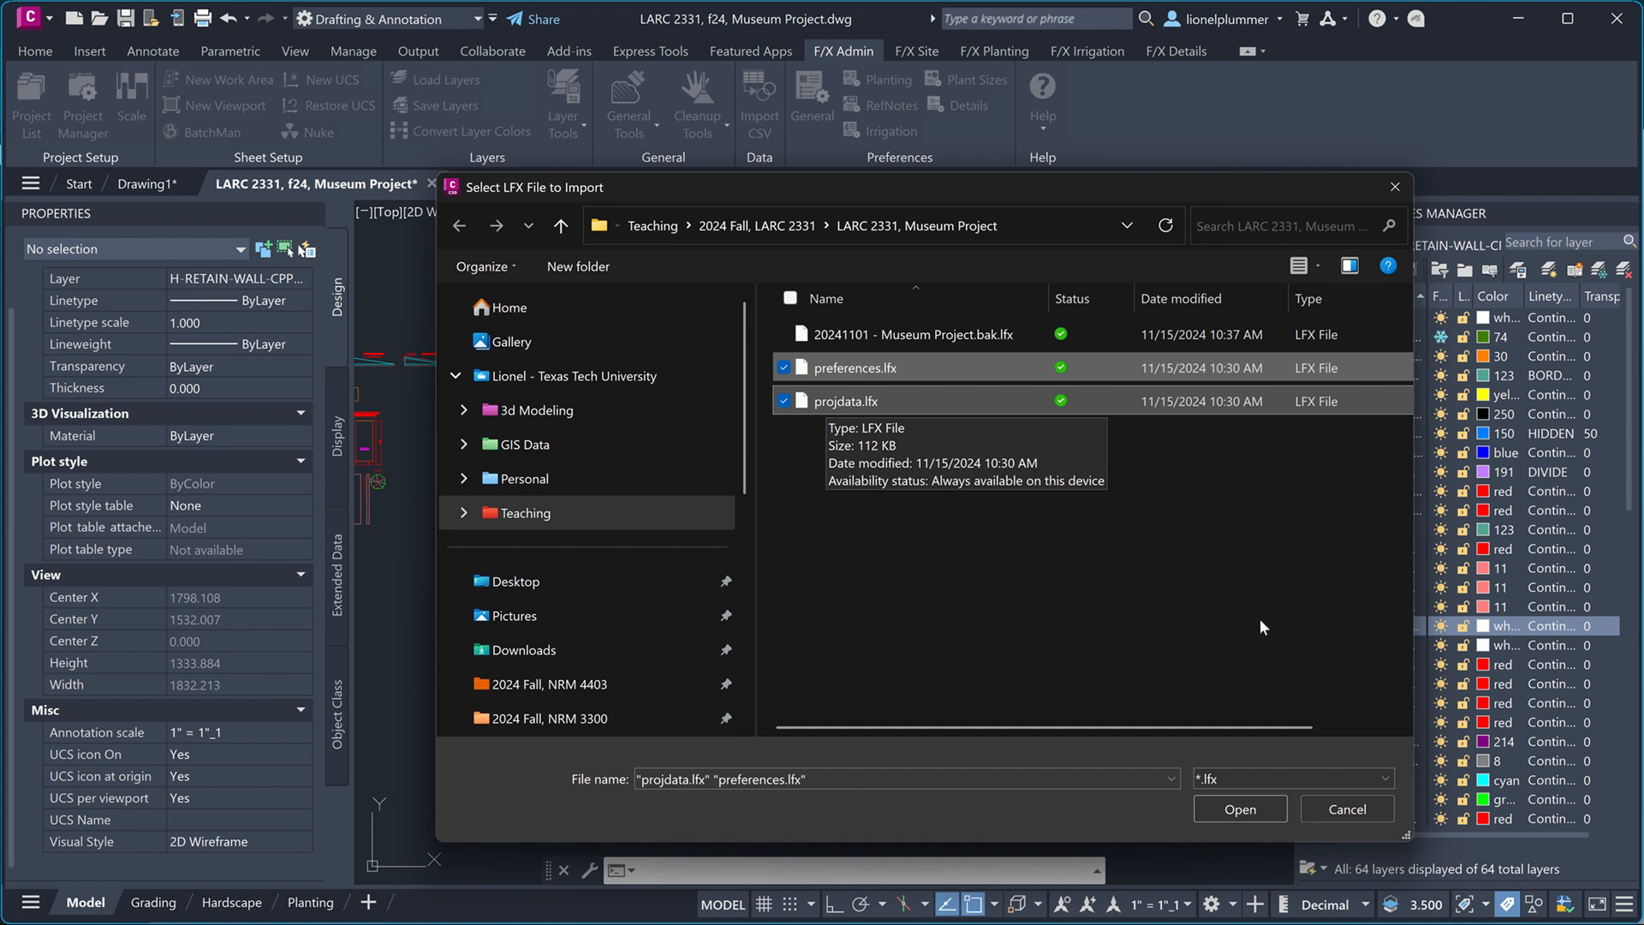
left_click(1264, 805)
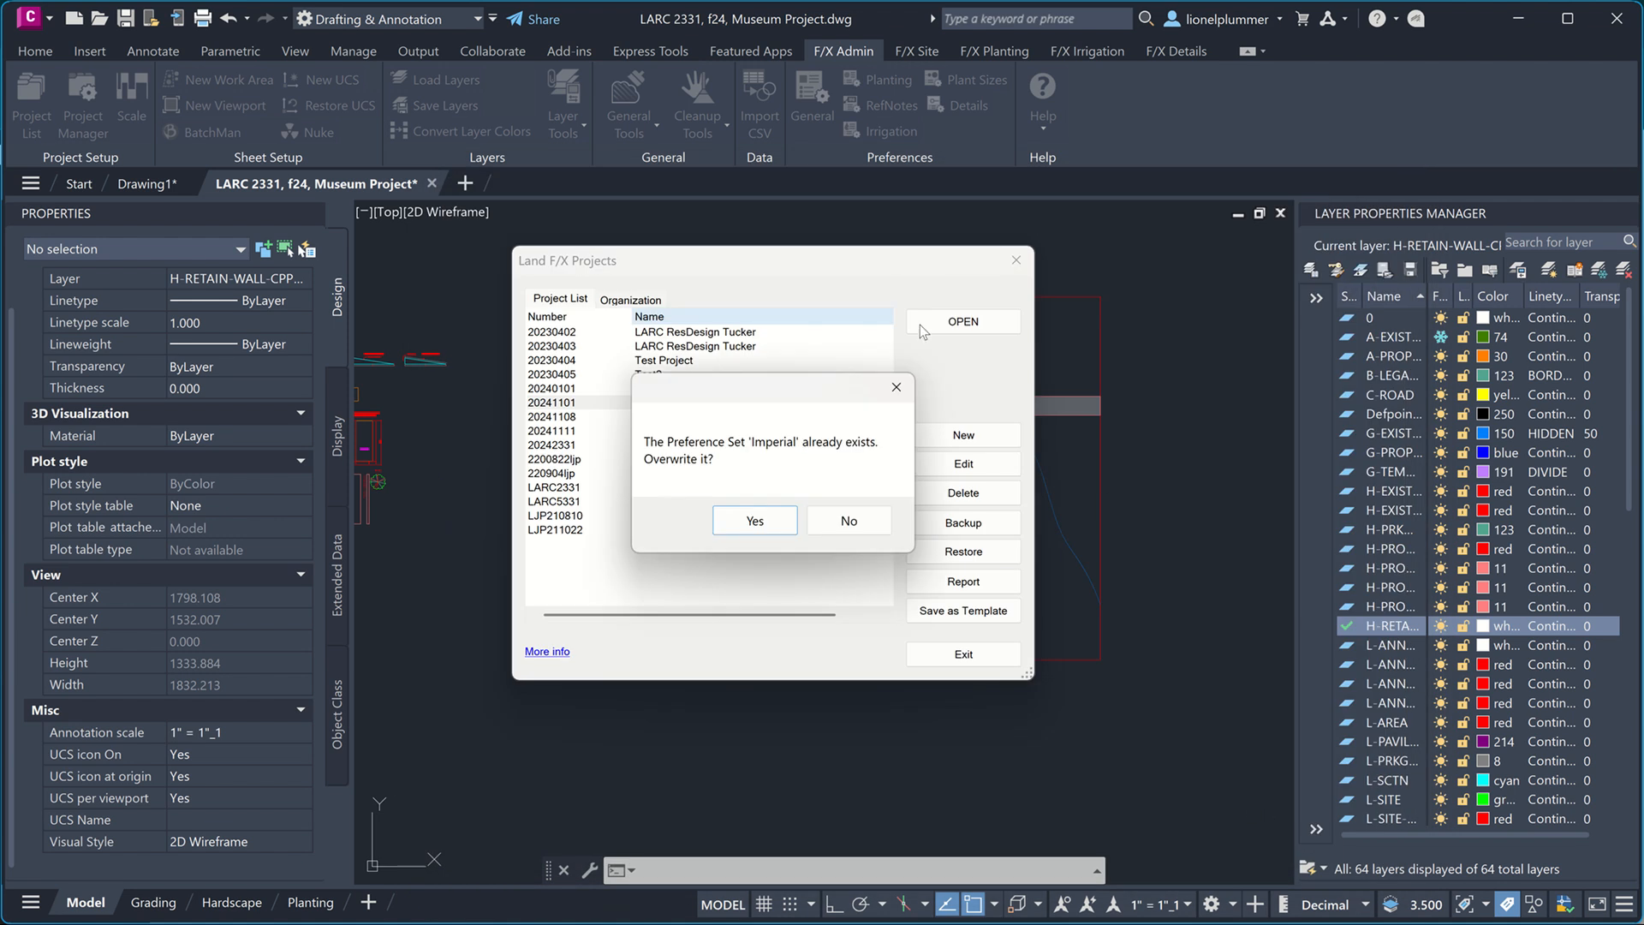
left_click(757, 520)
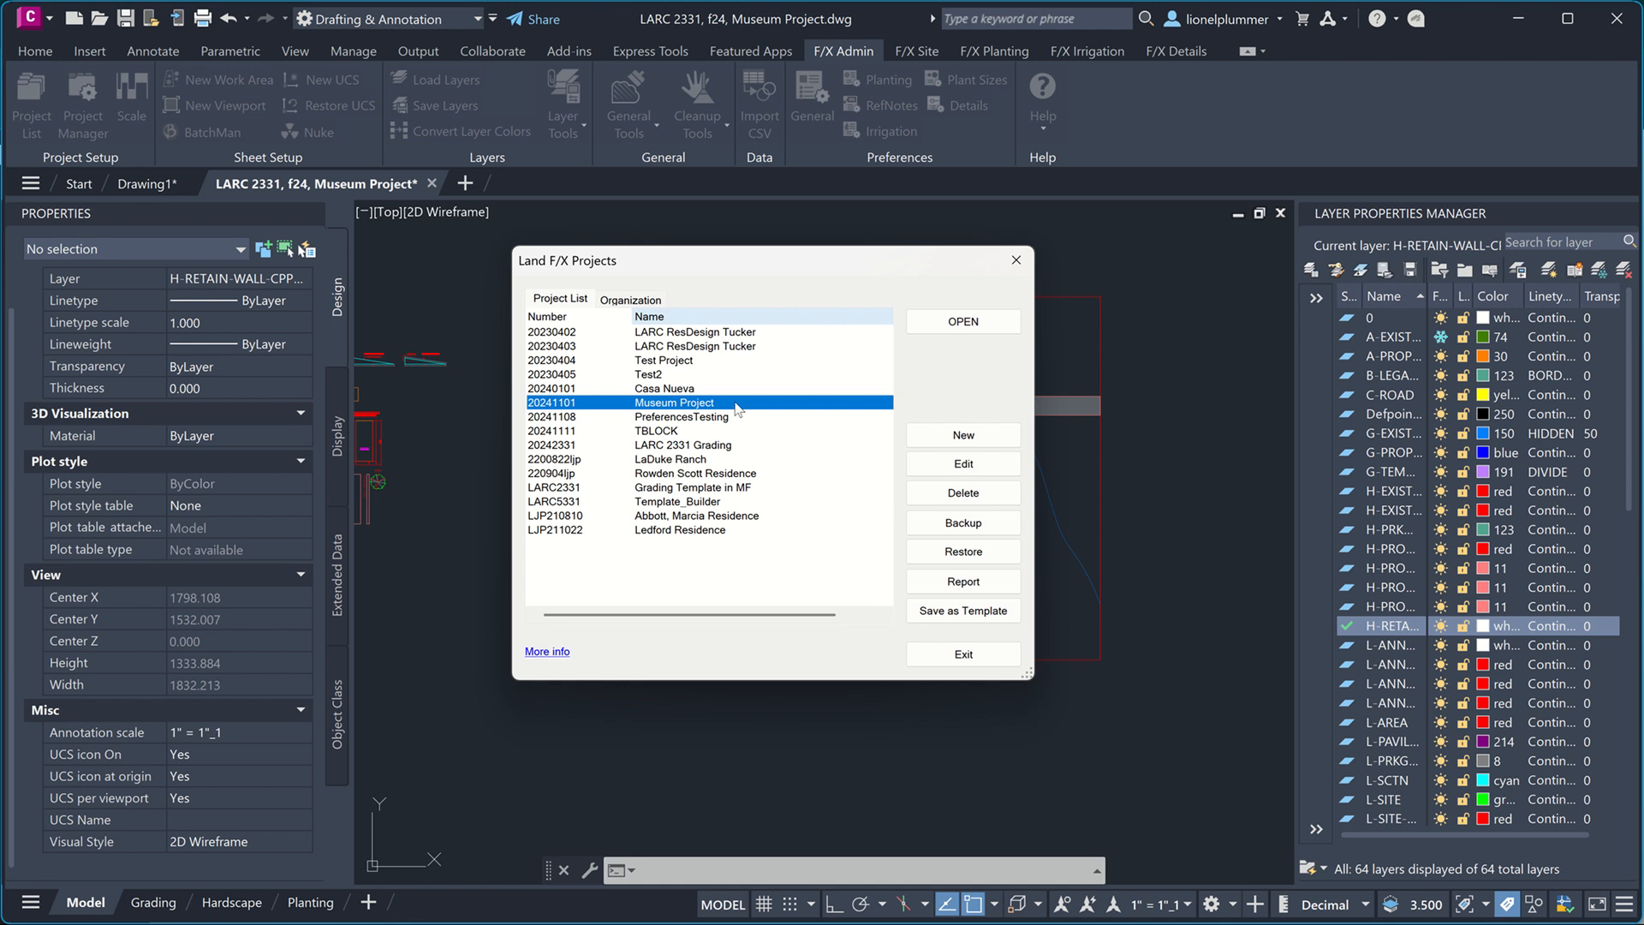
- Open the Museum Project from the Land F/X project list and accept its project information with the Imperial preference set
left_click(964, 322)
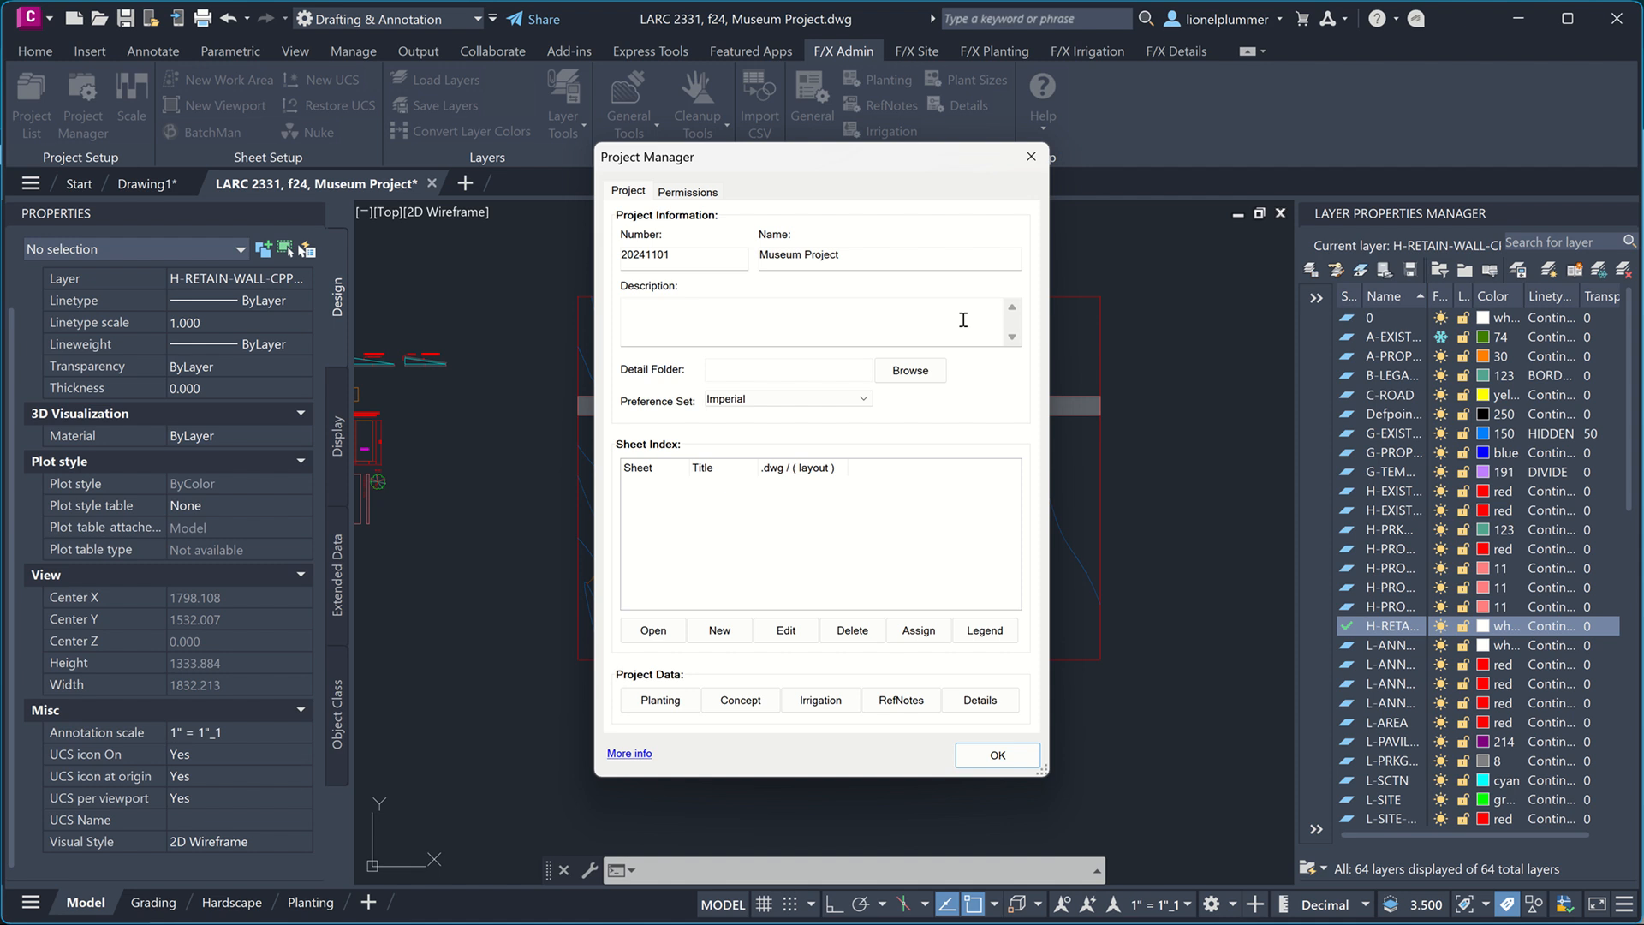
left_click(998, 755)
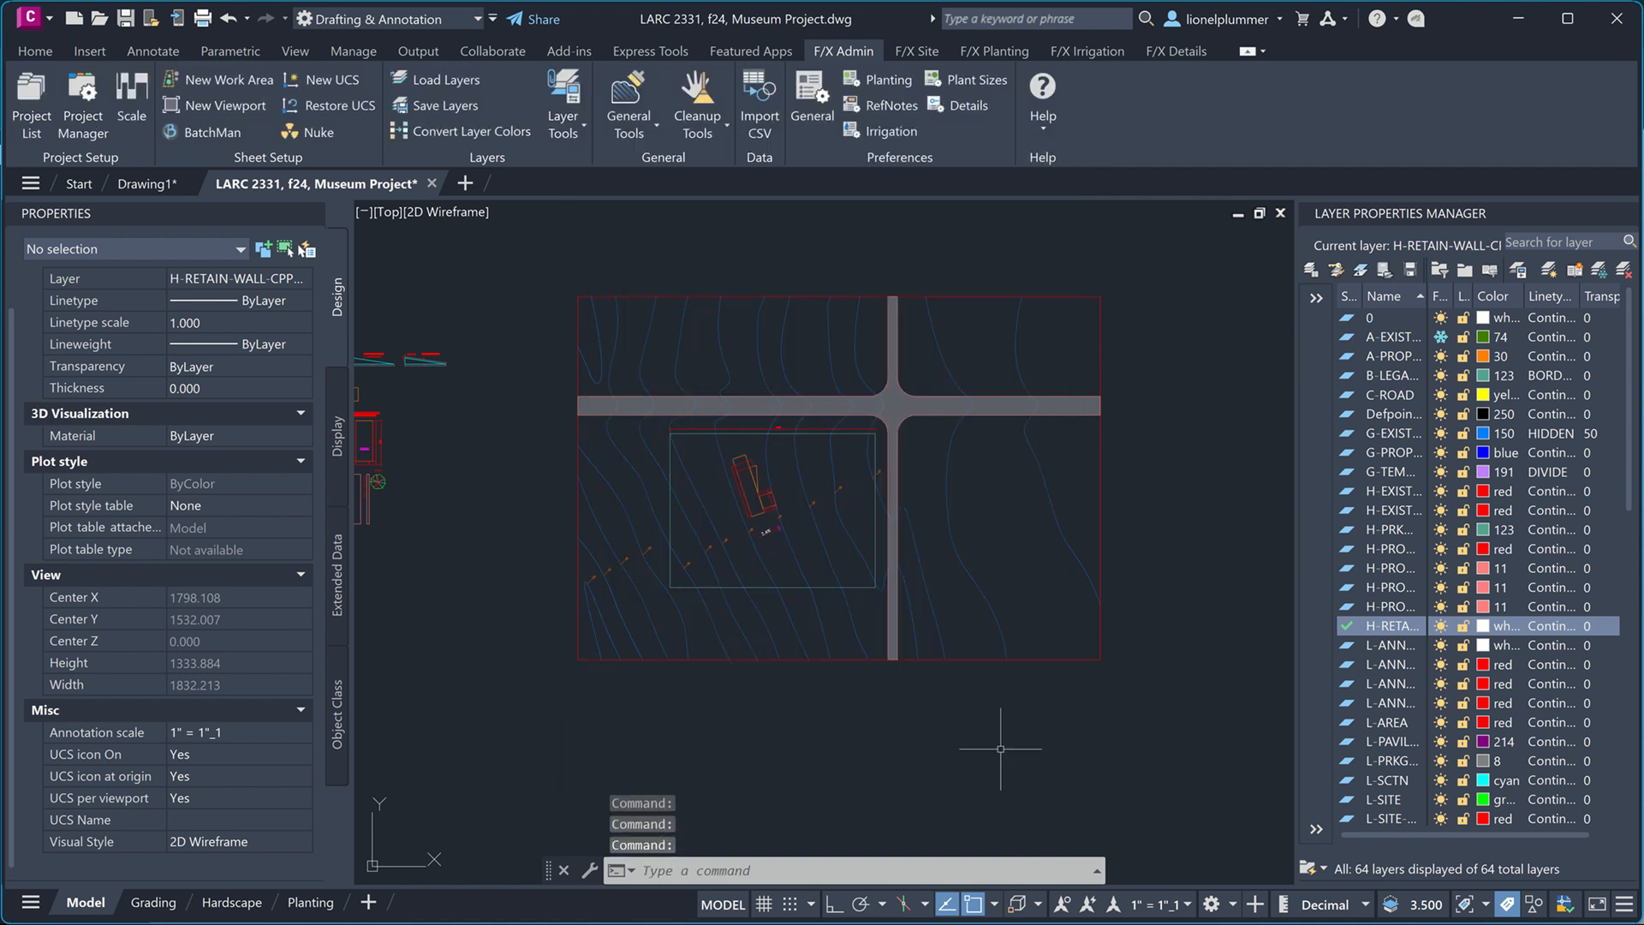
middle_click_drag(759, 348, 777, 343)
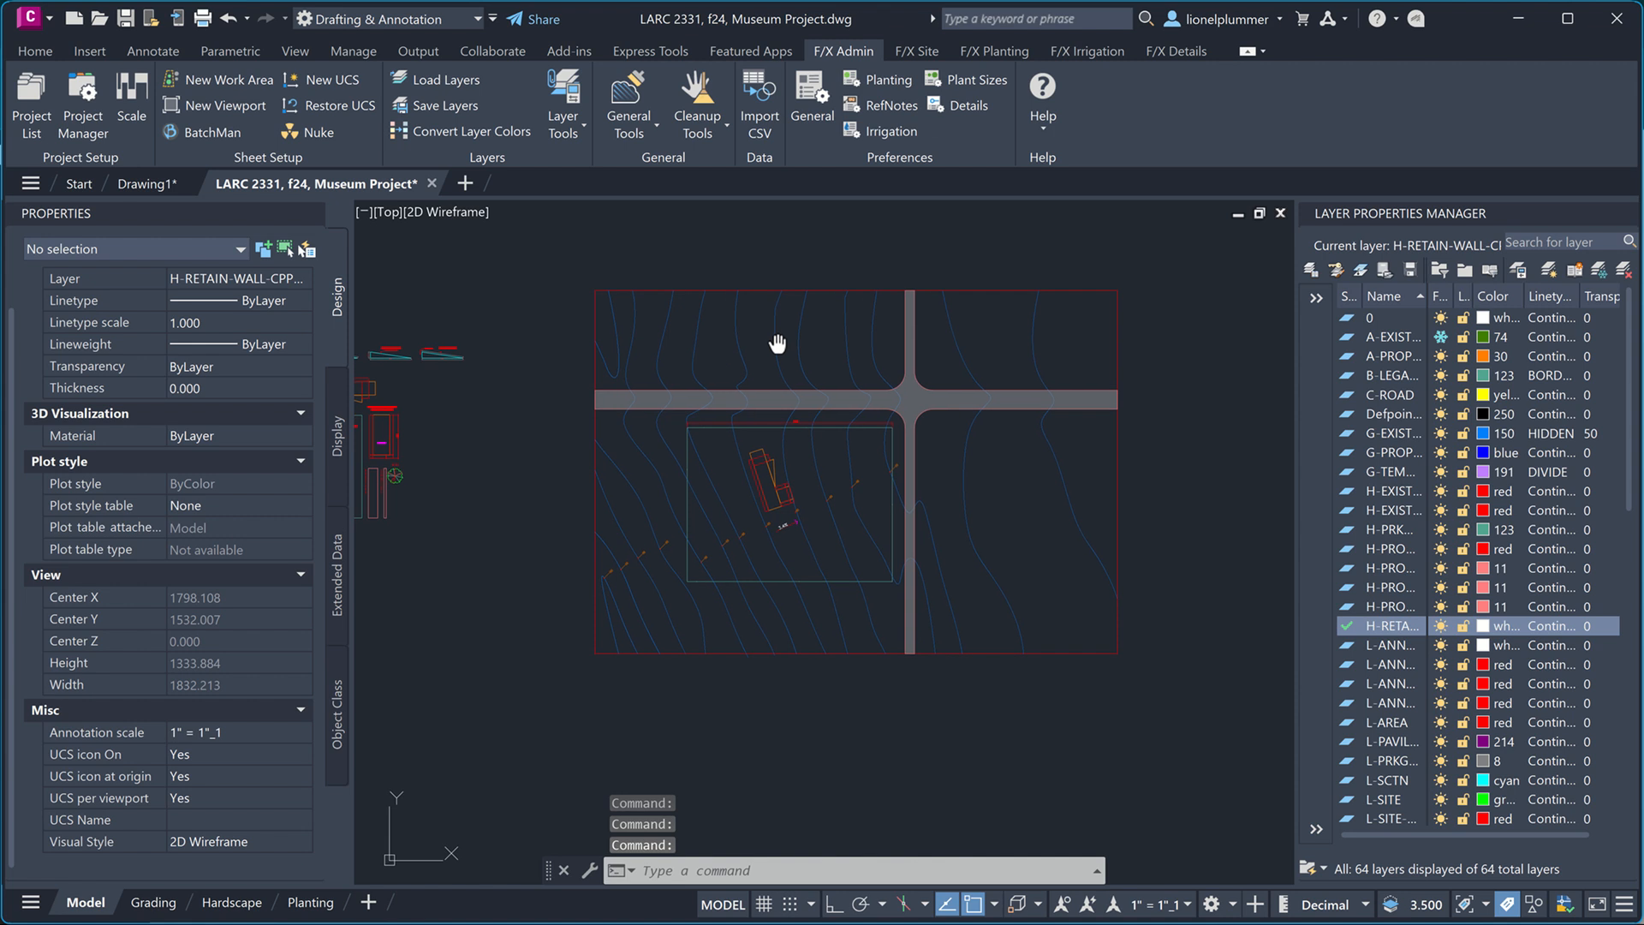
- Review the project's reference notes in the RefNote Manager, highlighting LARGE LIMESTONE BOULDER, and close the manager
left_click(910, 51)
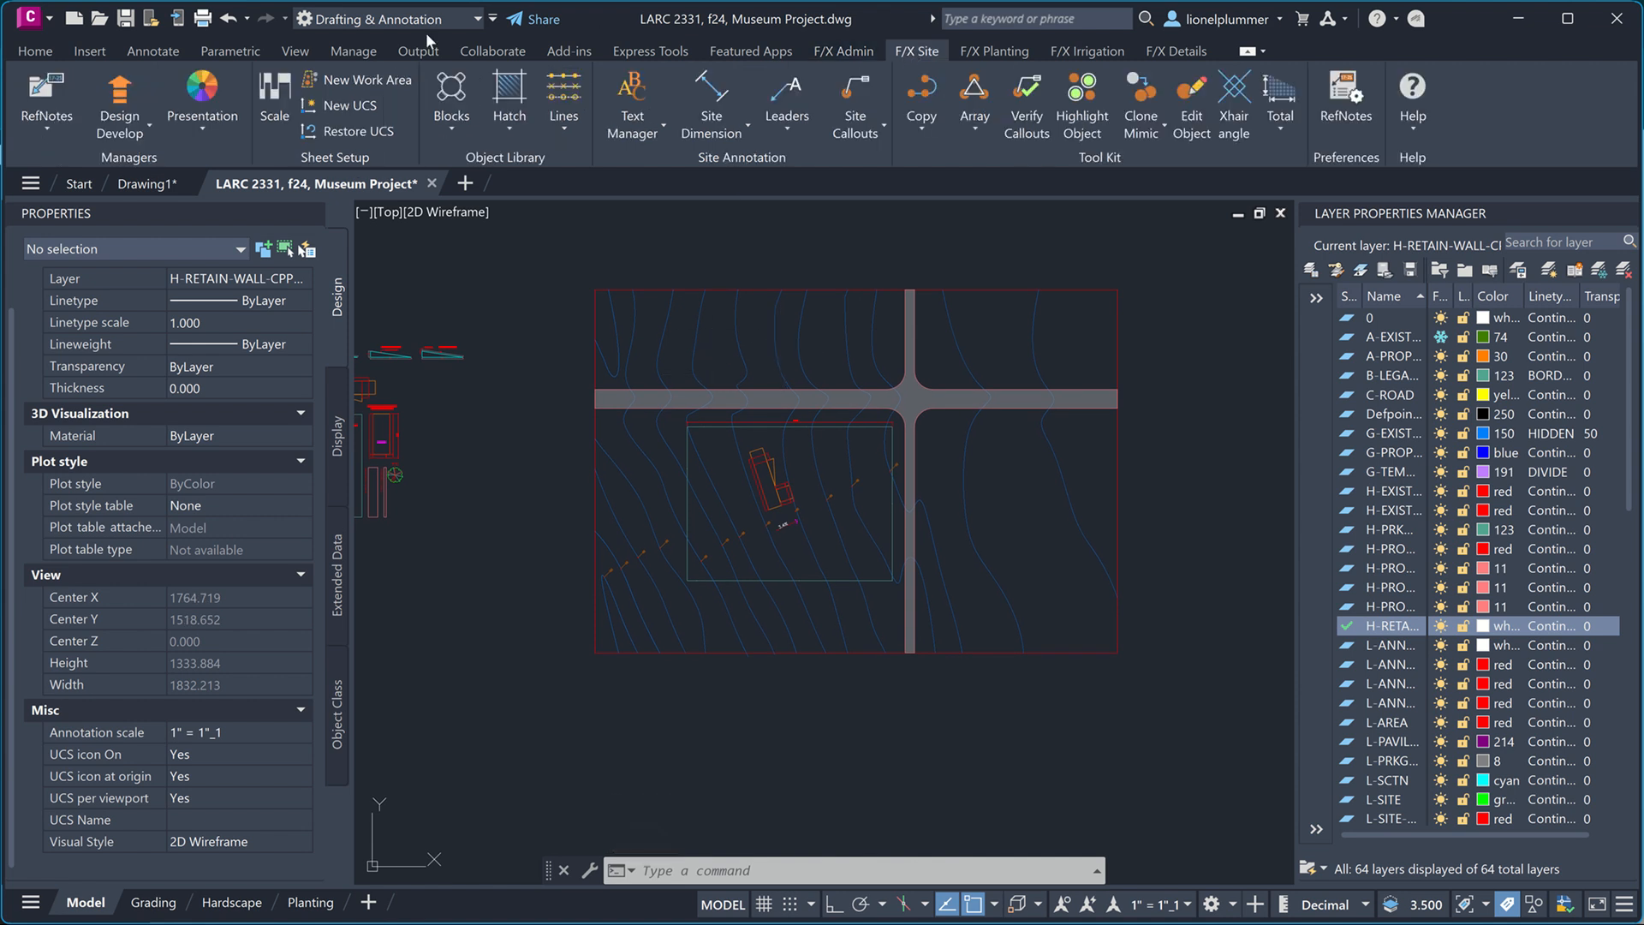
left_click(47, 94)
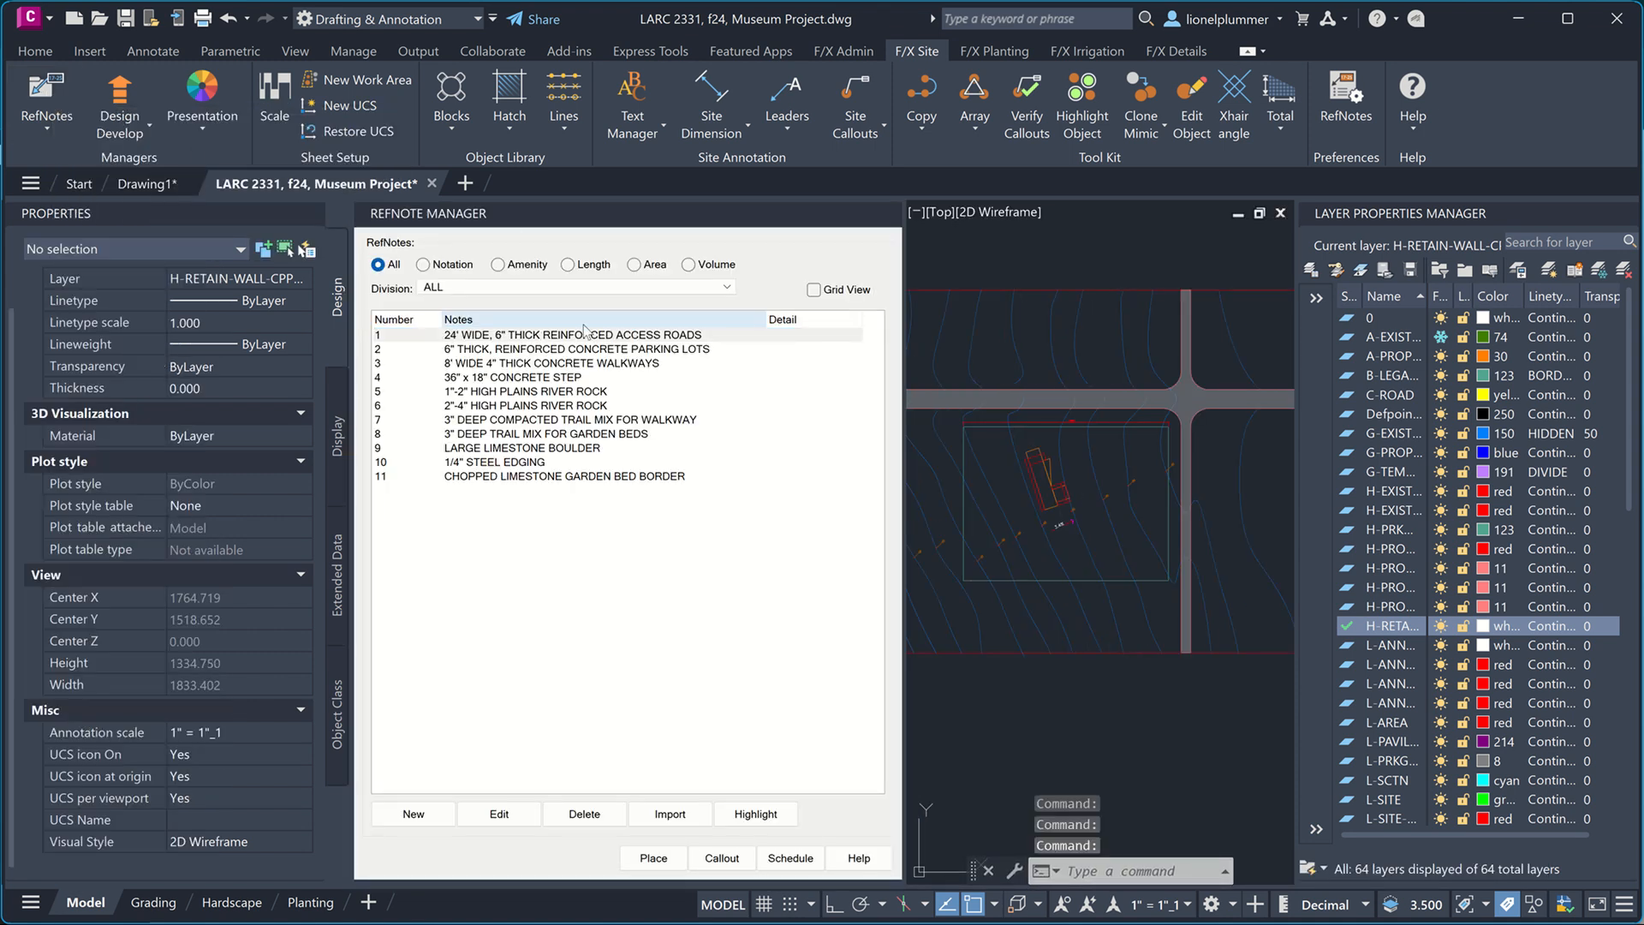
left_click(555, 446)
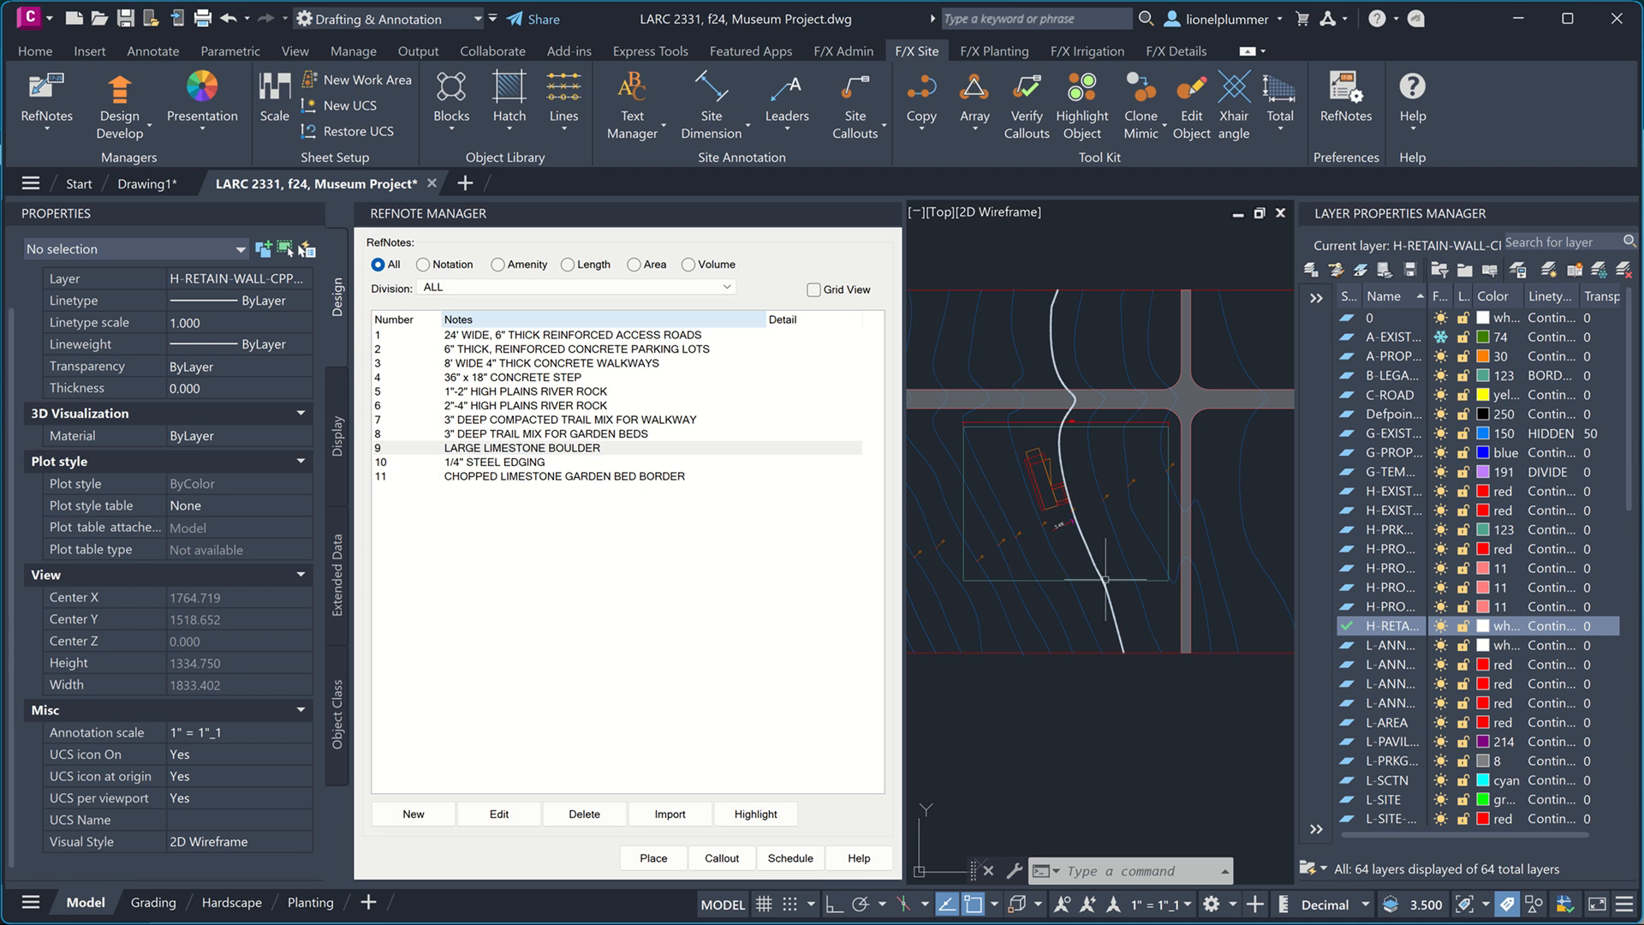
middle_click_drag(1106, 580, 1233, 568)
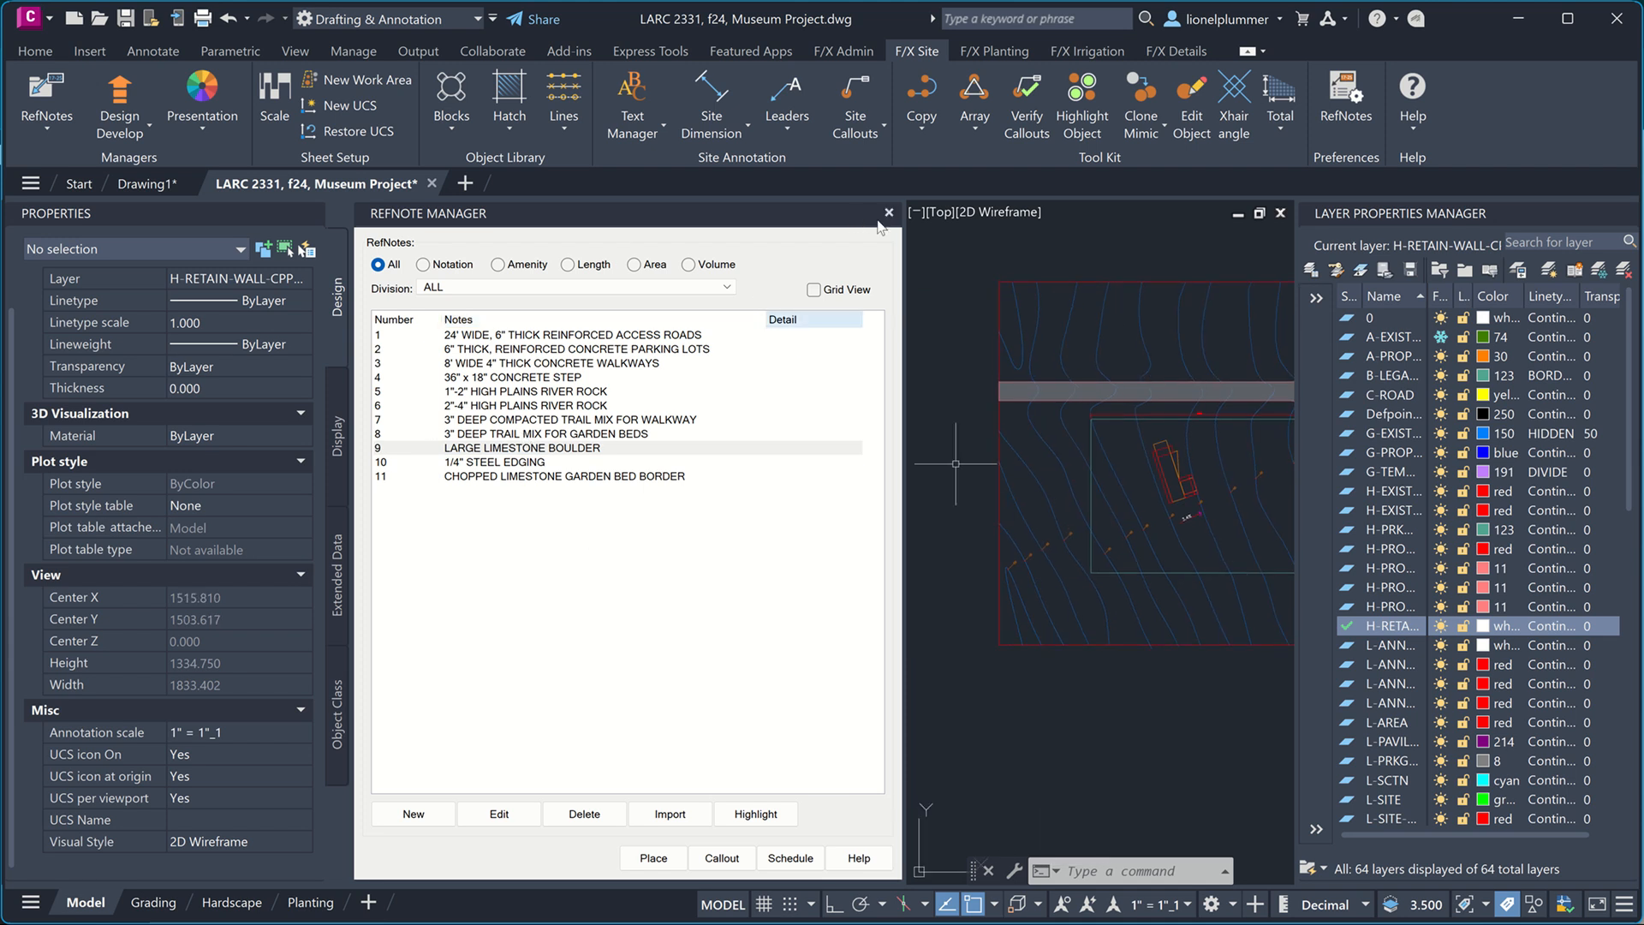
left_click(889, 214)
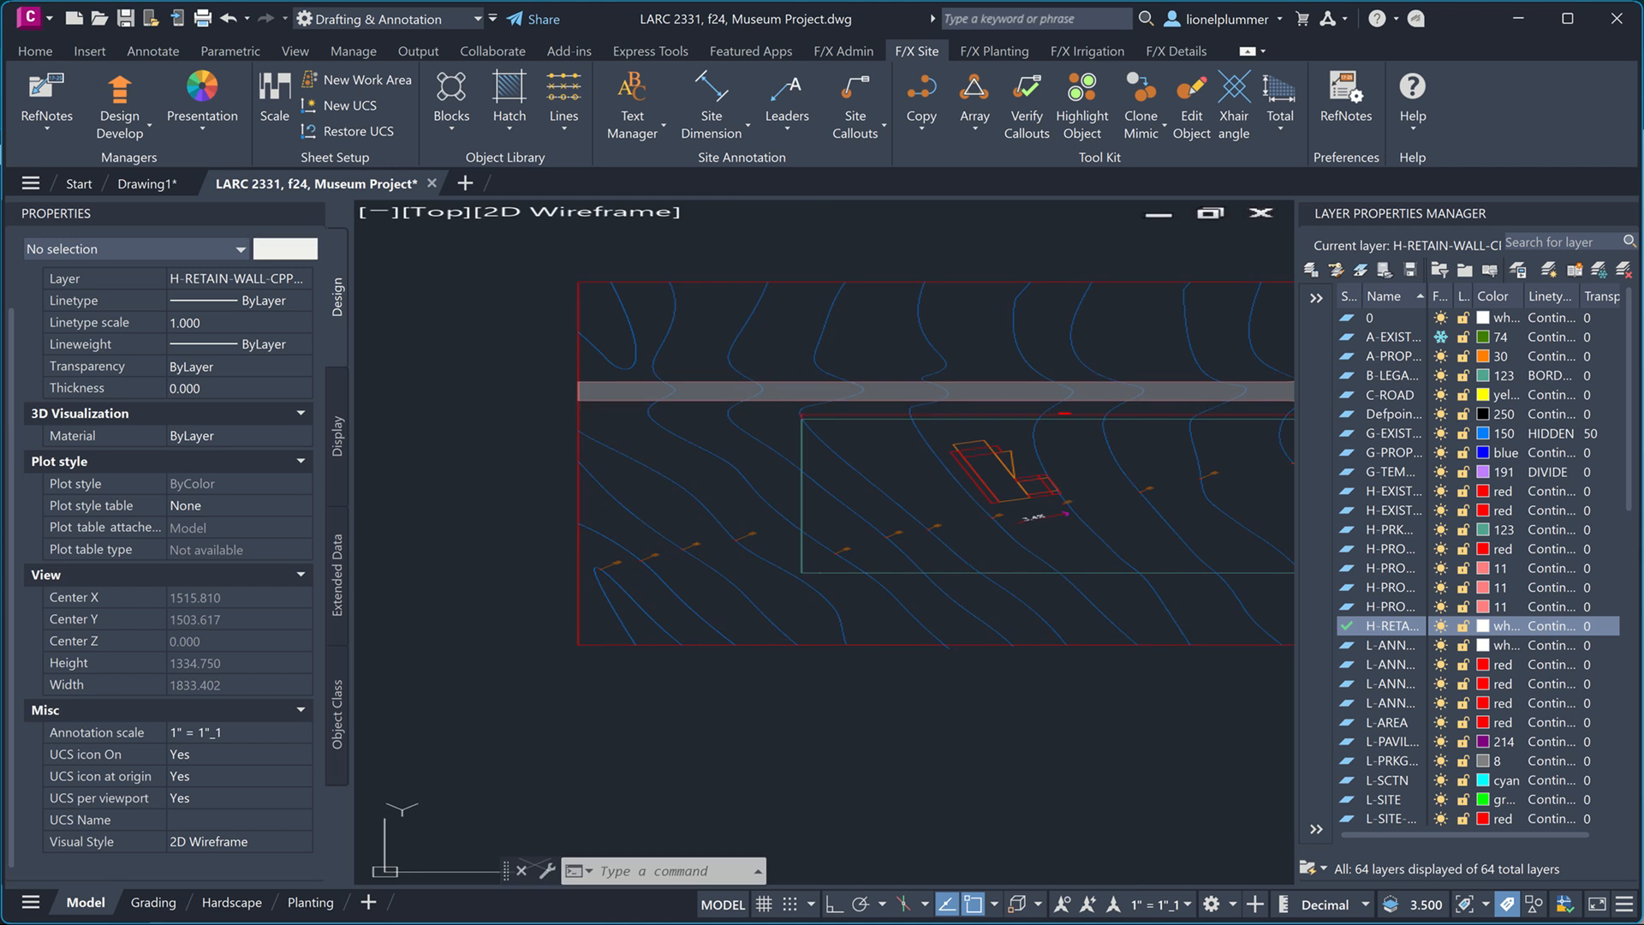
- Open the Plant Manager and review the project's shrub list, returning to the Trees category
left_click(993, 51)
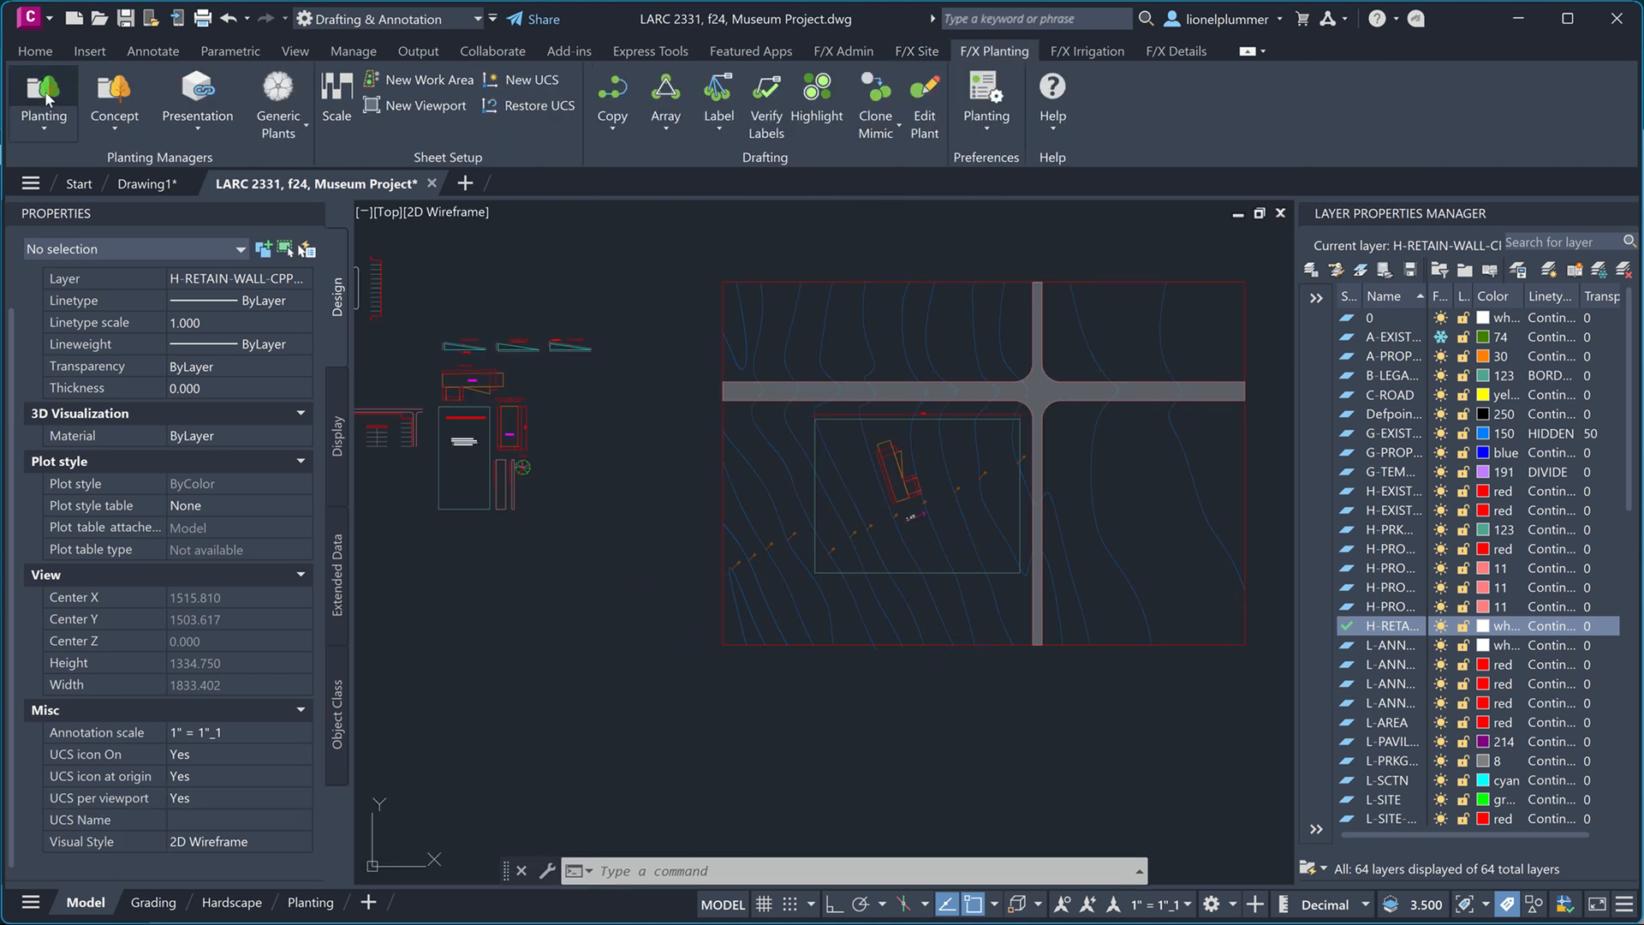
left_click(44, 96)
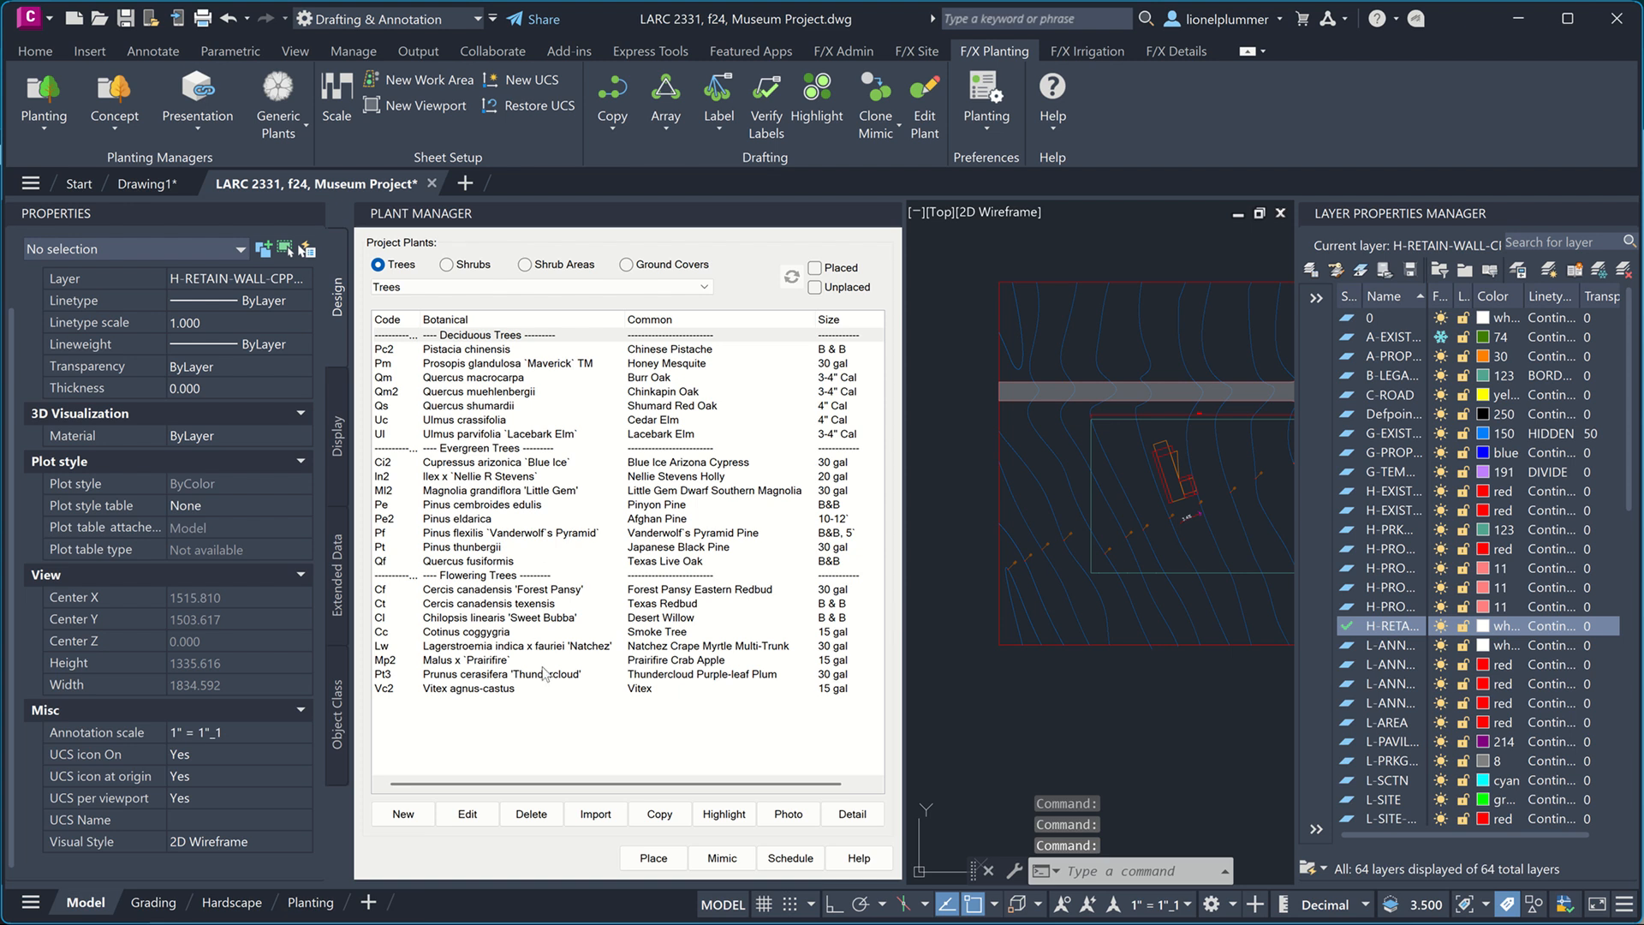
left_click(446, 264)
scroll(586, 494, "down", 3)
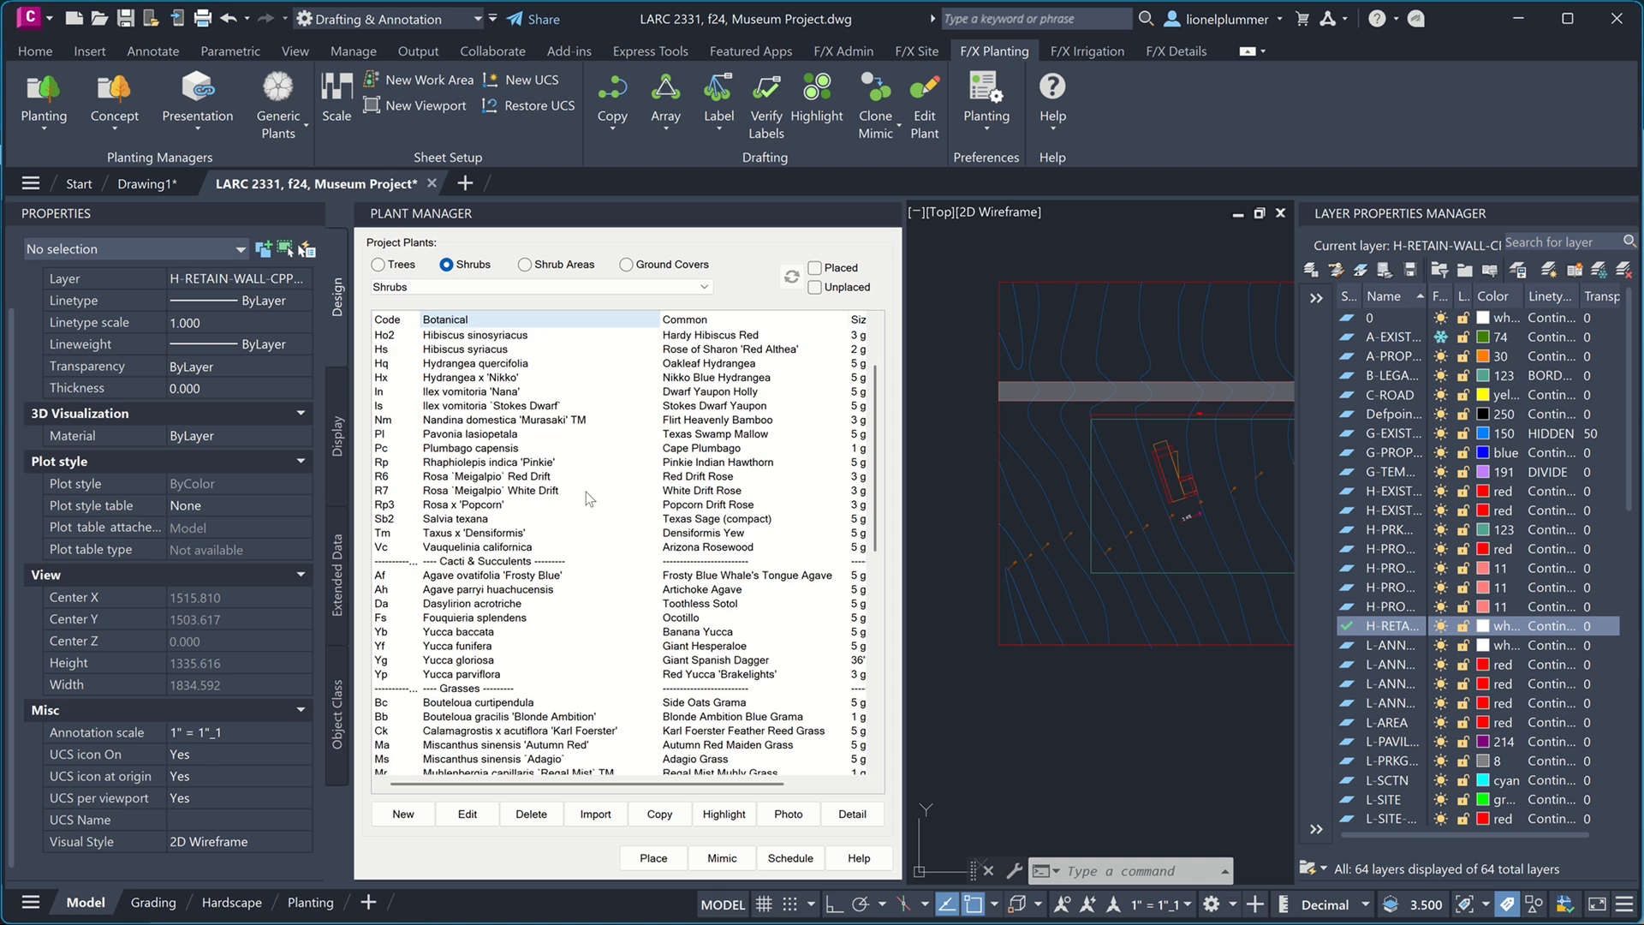
scroll(588, 514, "down", 4)
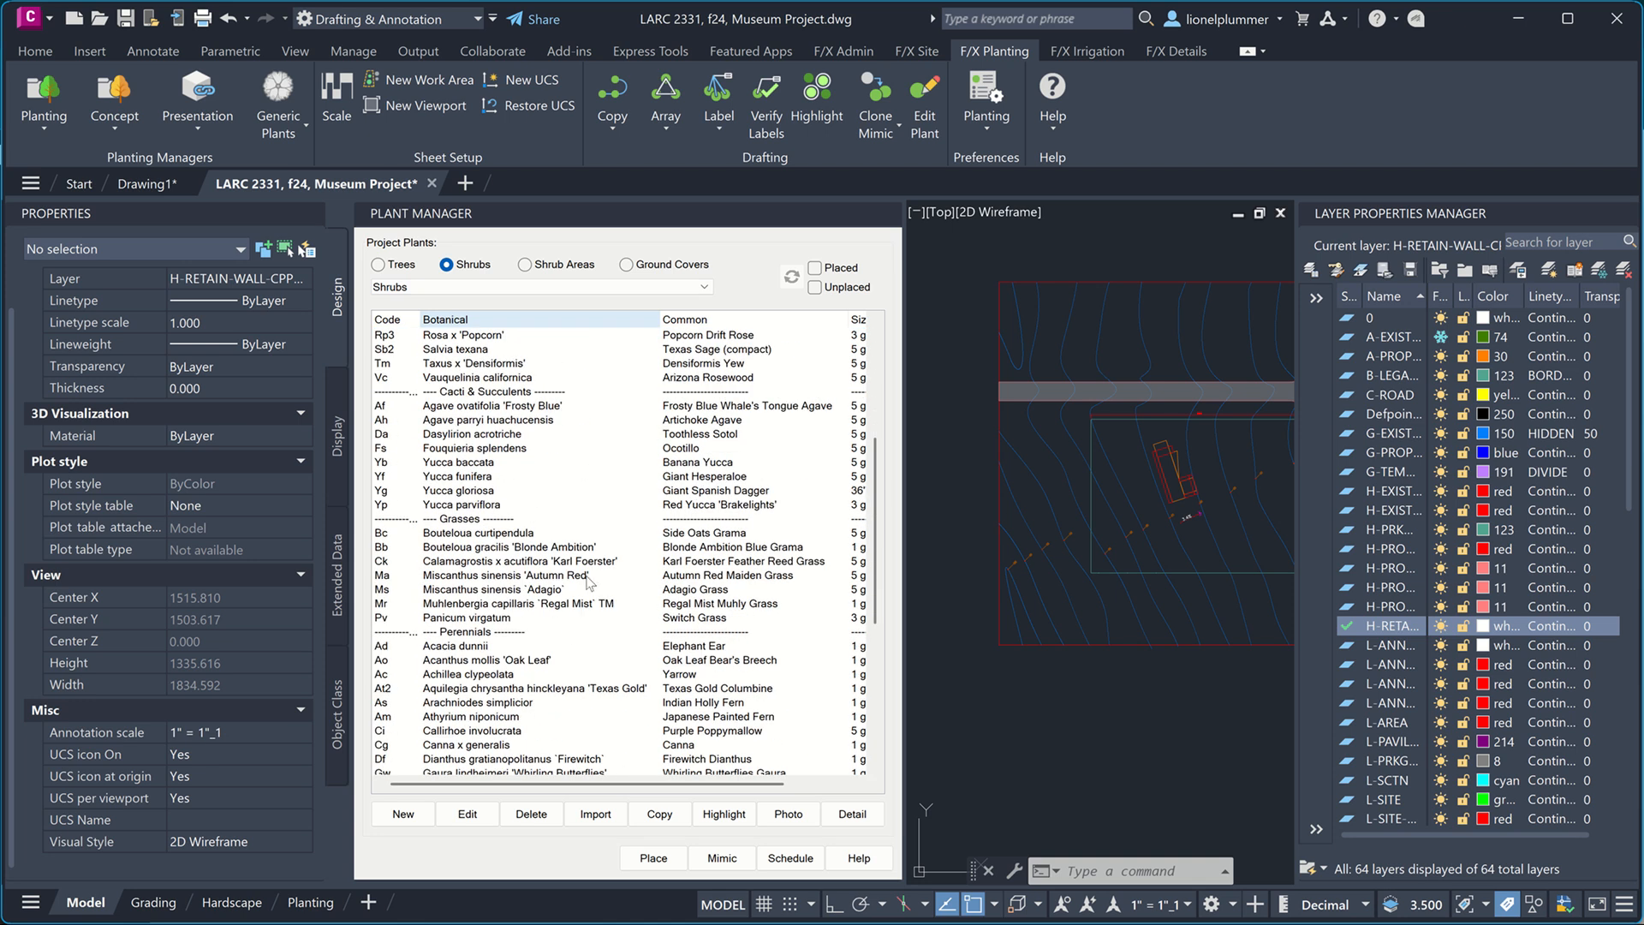
scroll(589, 582, "up", 6)
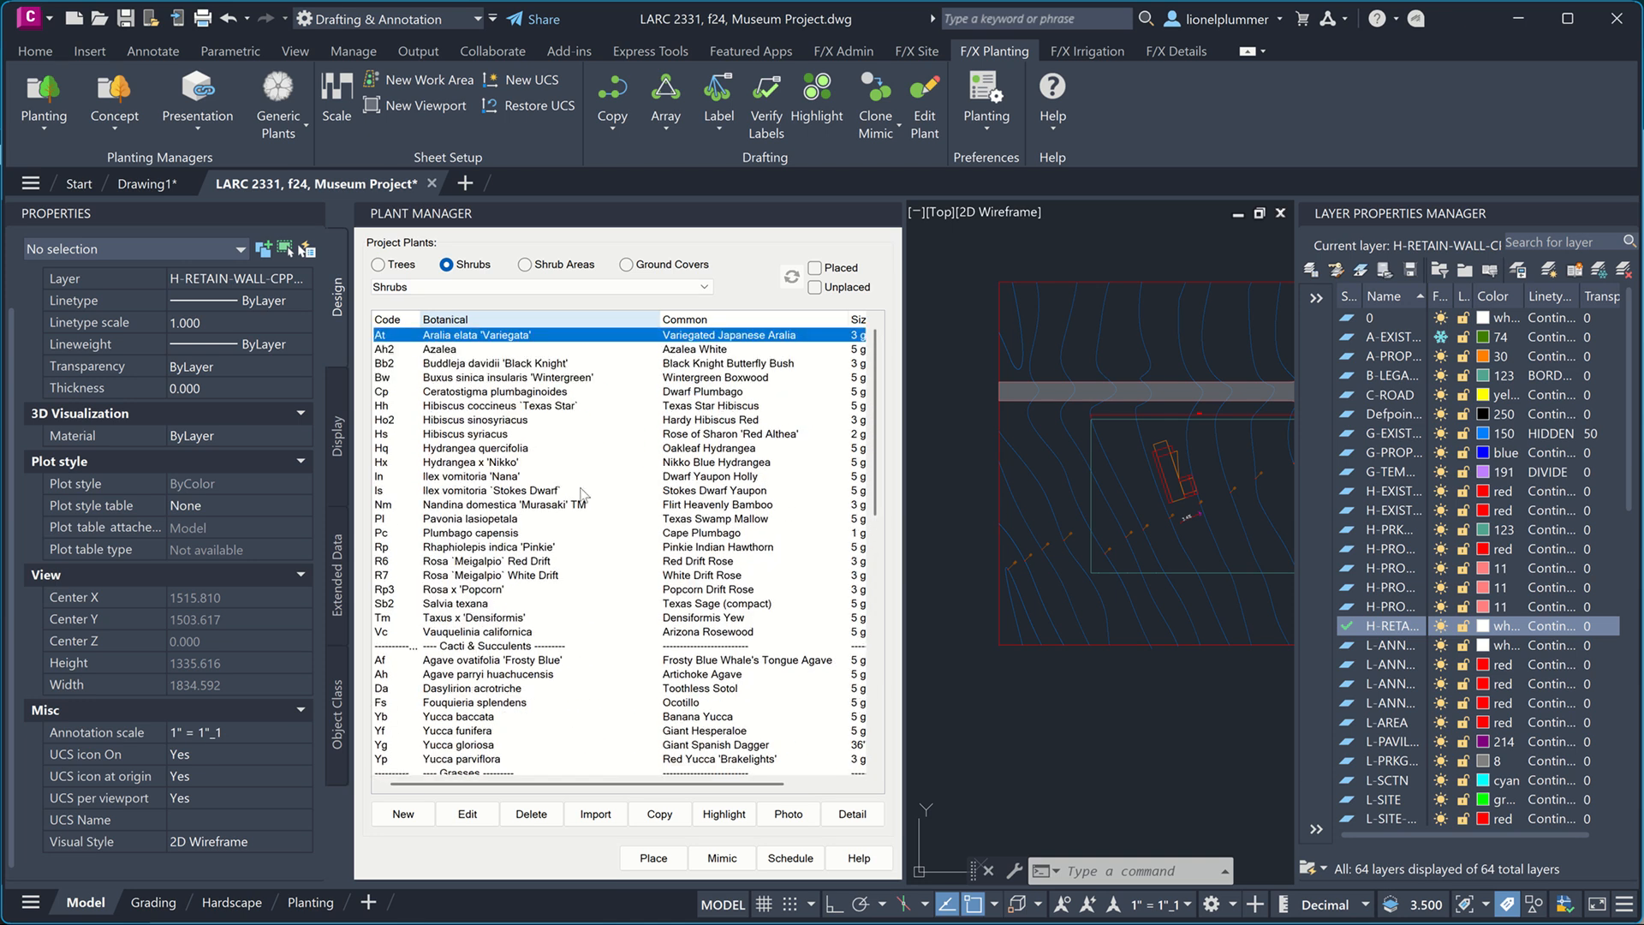
left_click(378, 265)
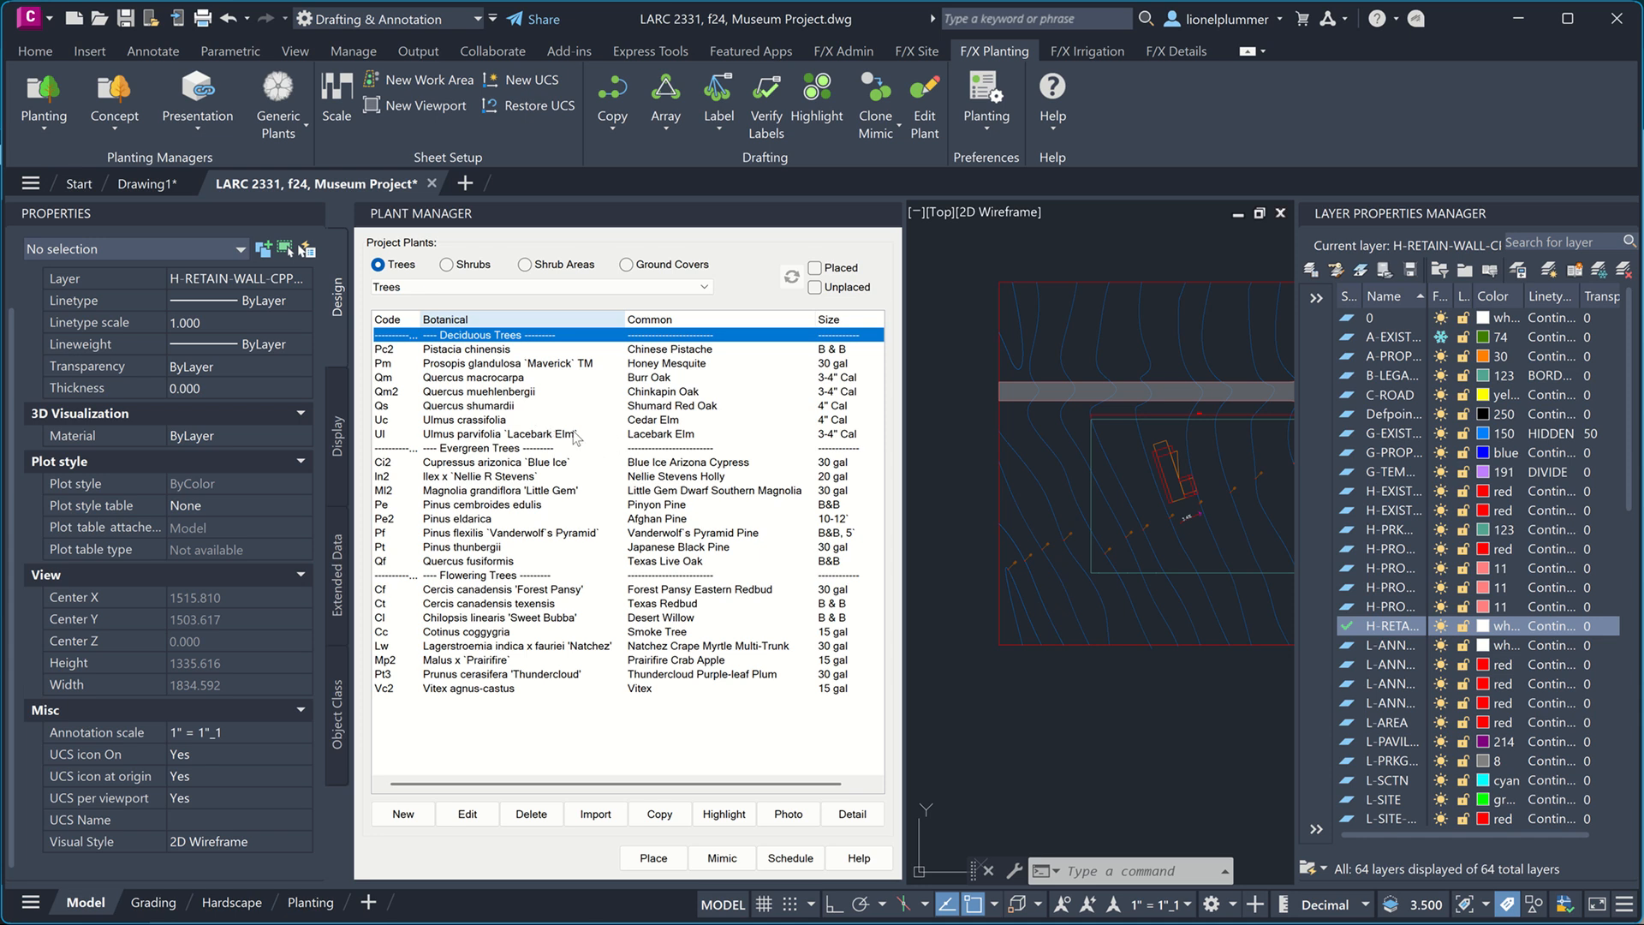
- Try to place the Cedar Elm tree, close the missing-file help page in the browser, and return to AutoCAD to retry the placement
left_click(656, 421)
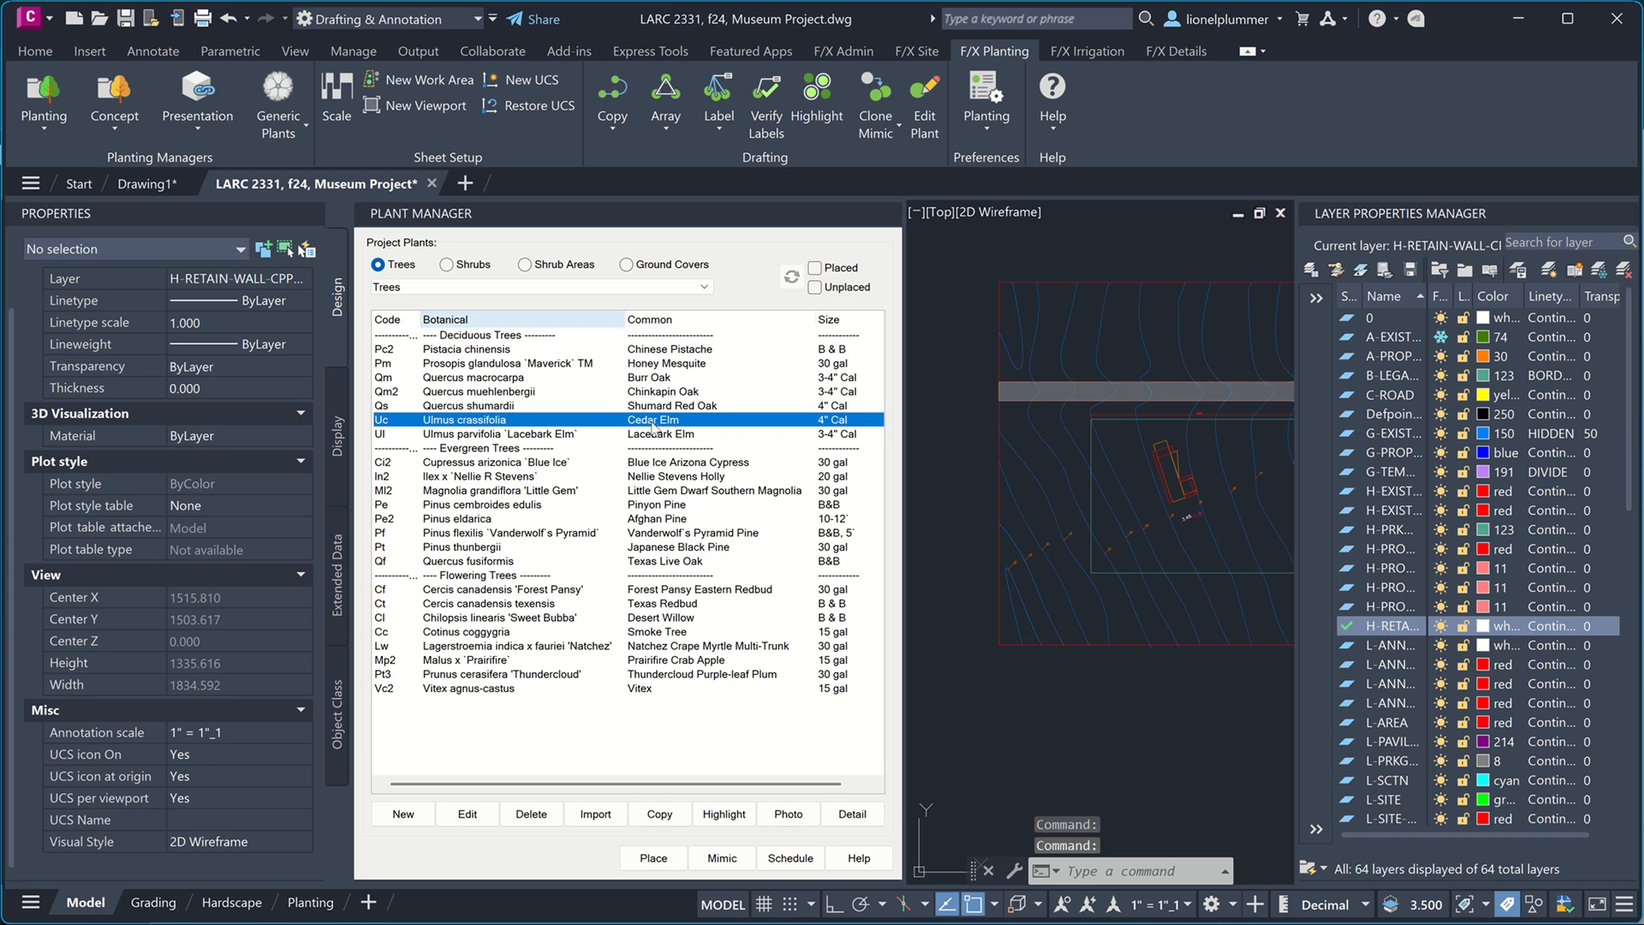
left_click(674, 859)
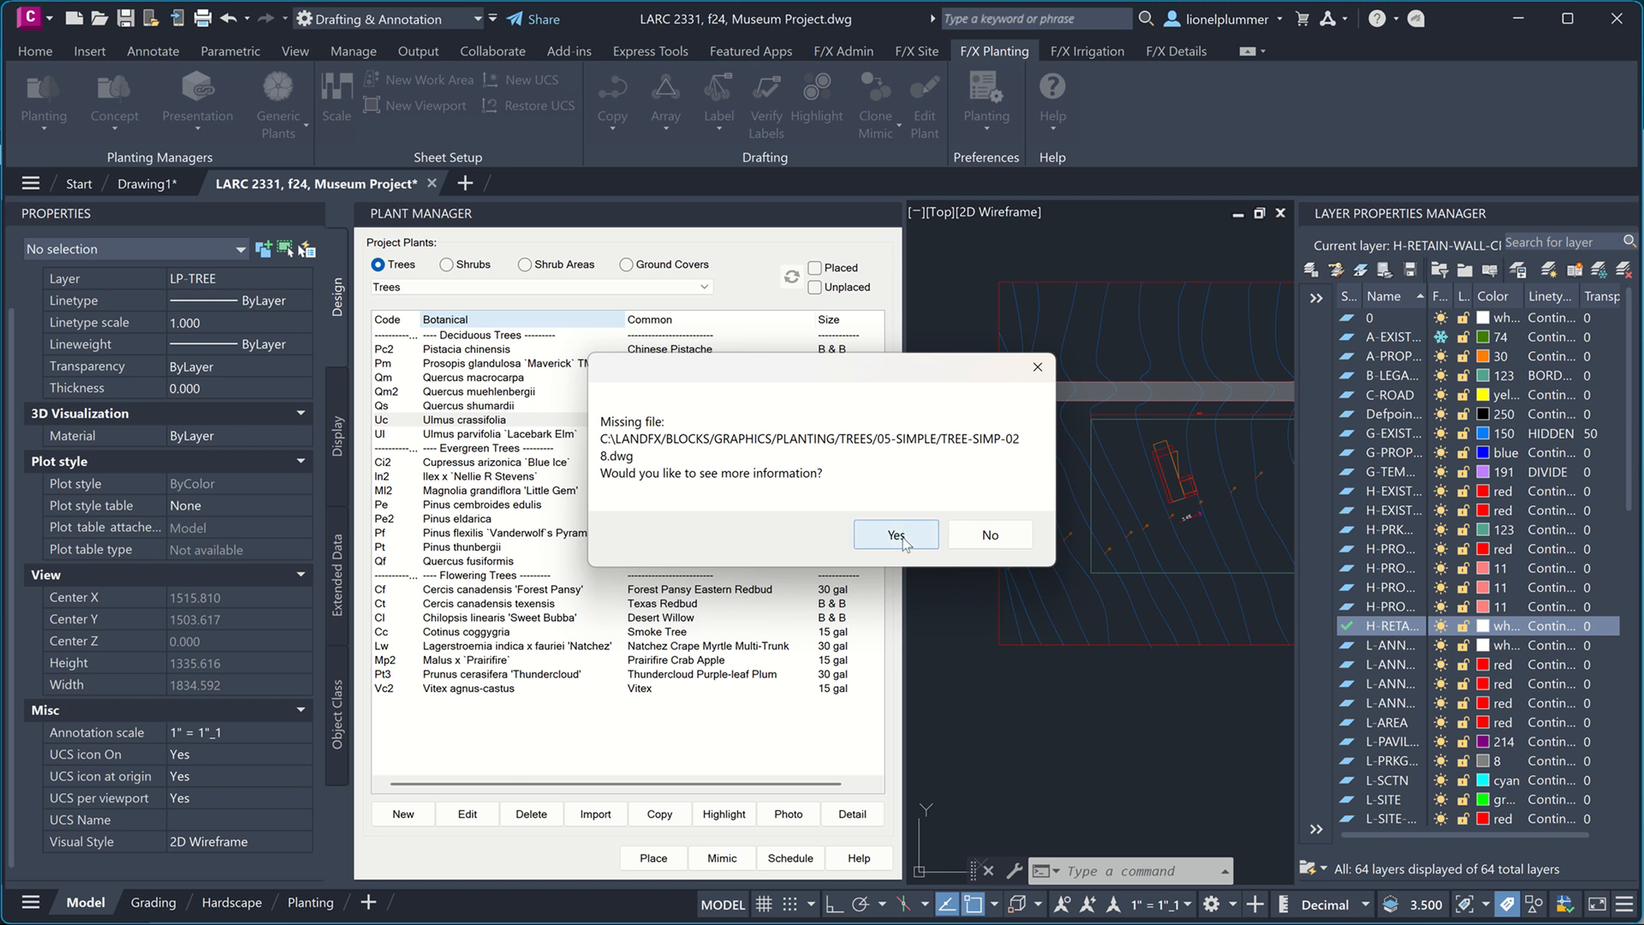
left_click(904, 542)
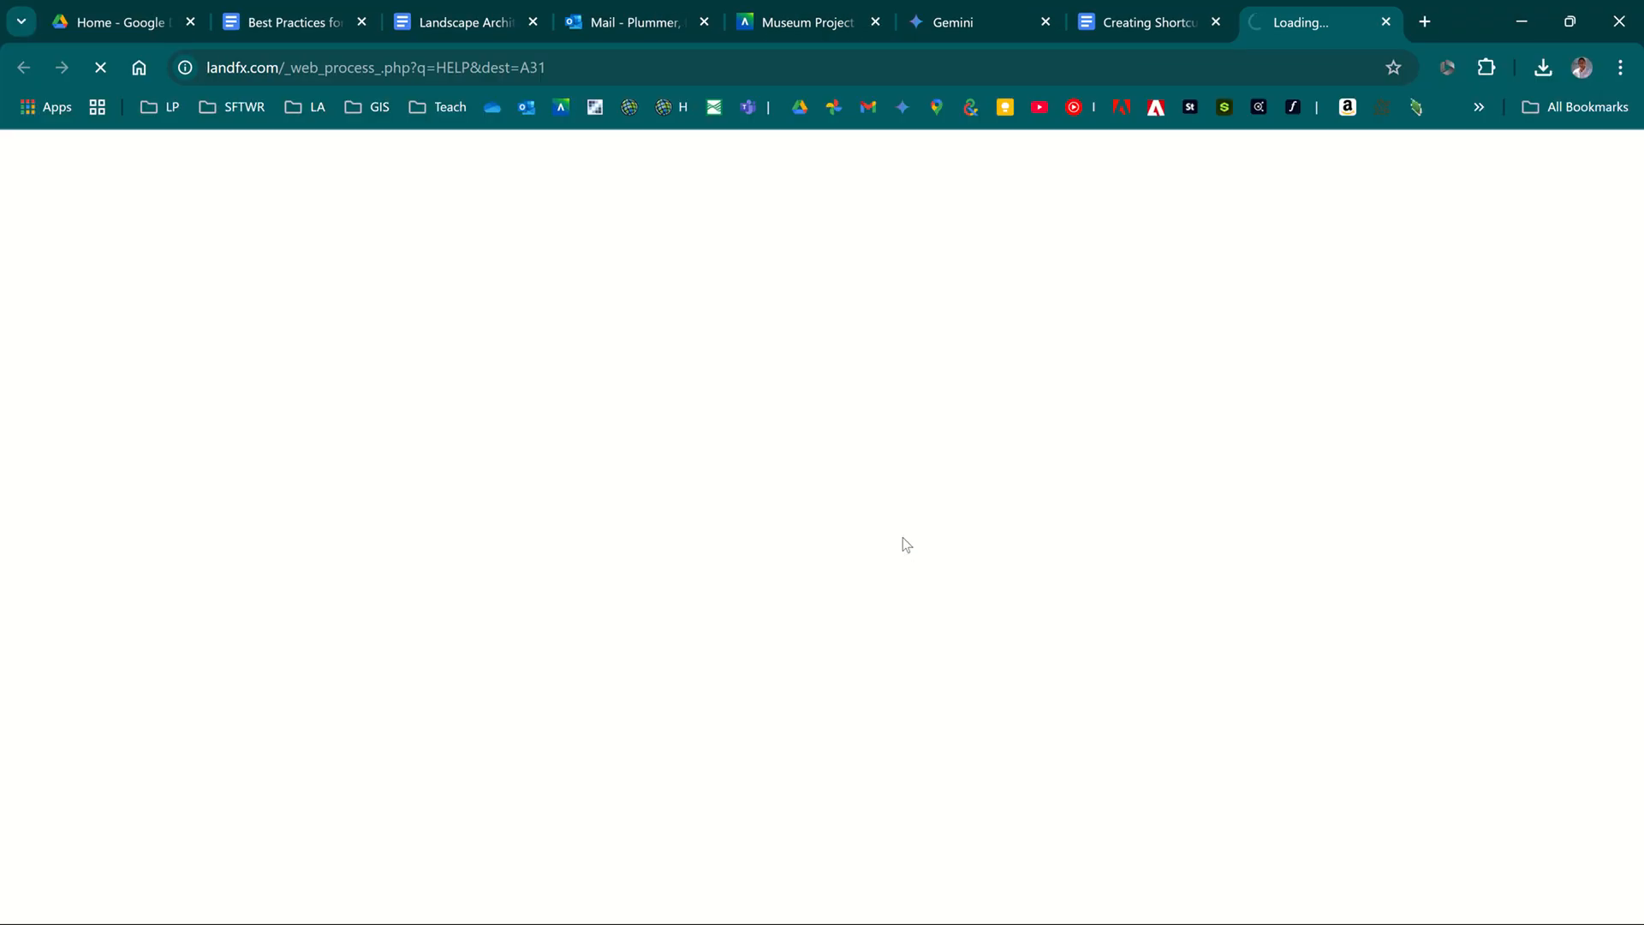
left_click(1387, 21)
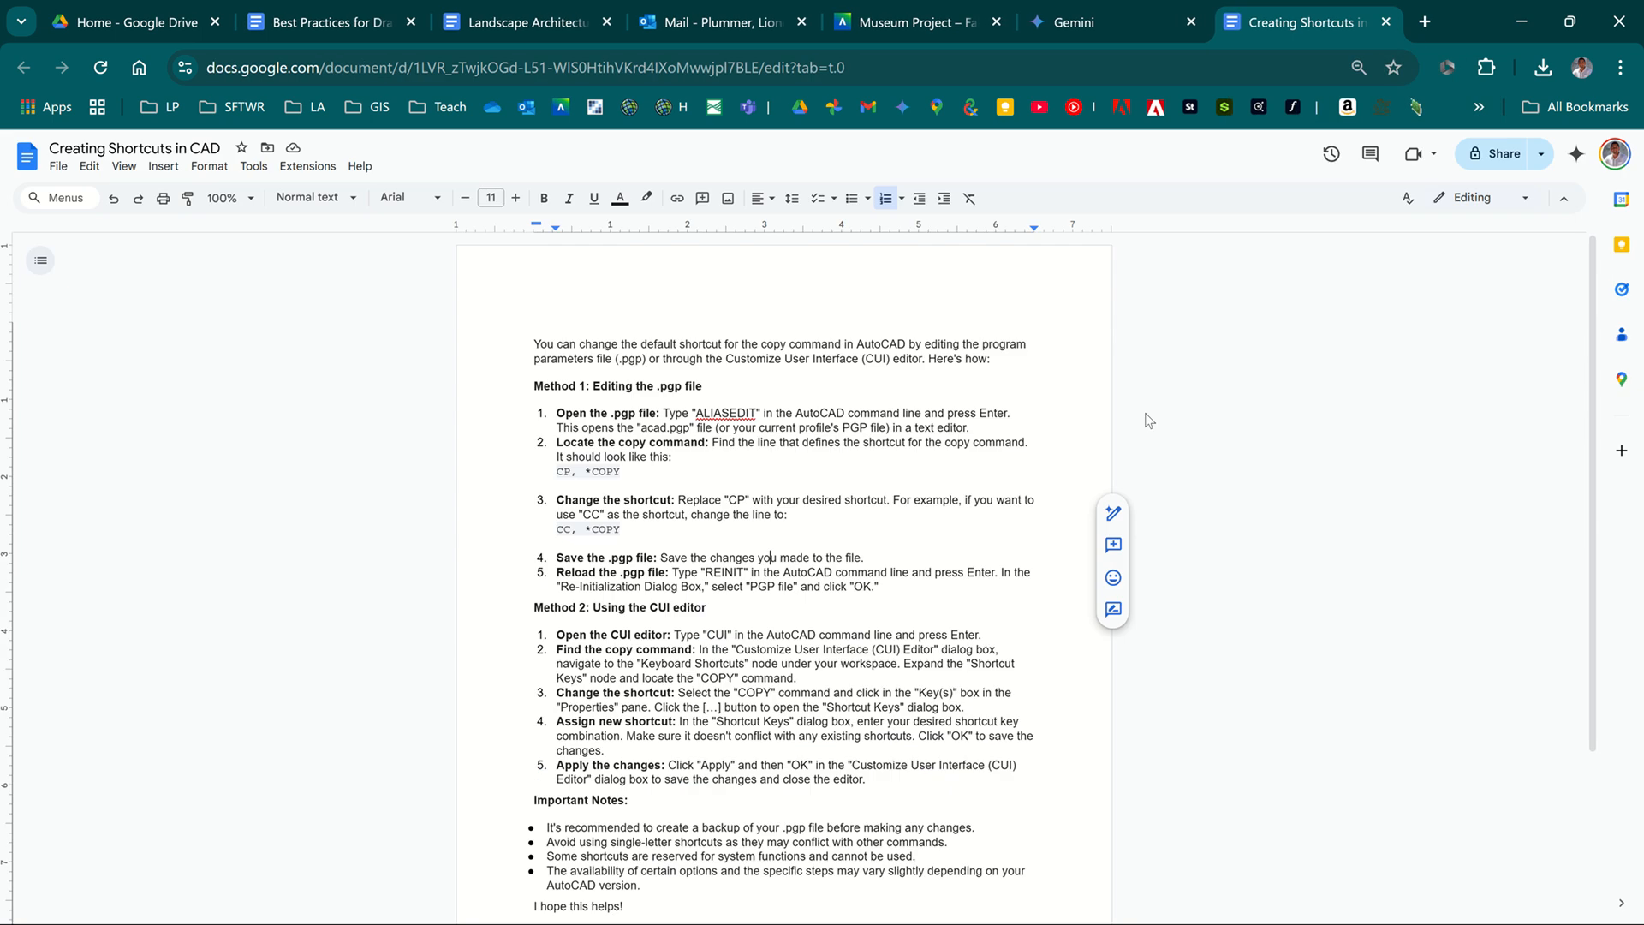
key("alt+Tab")
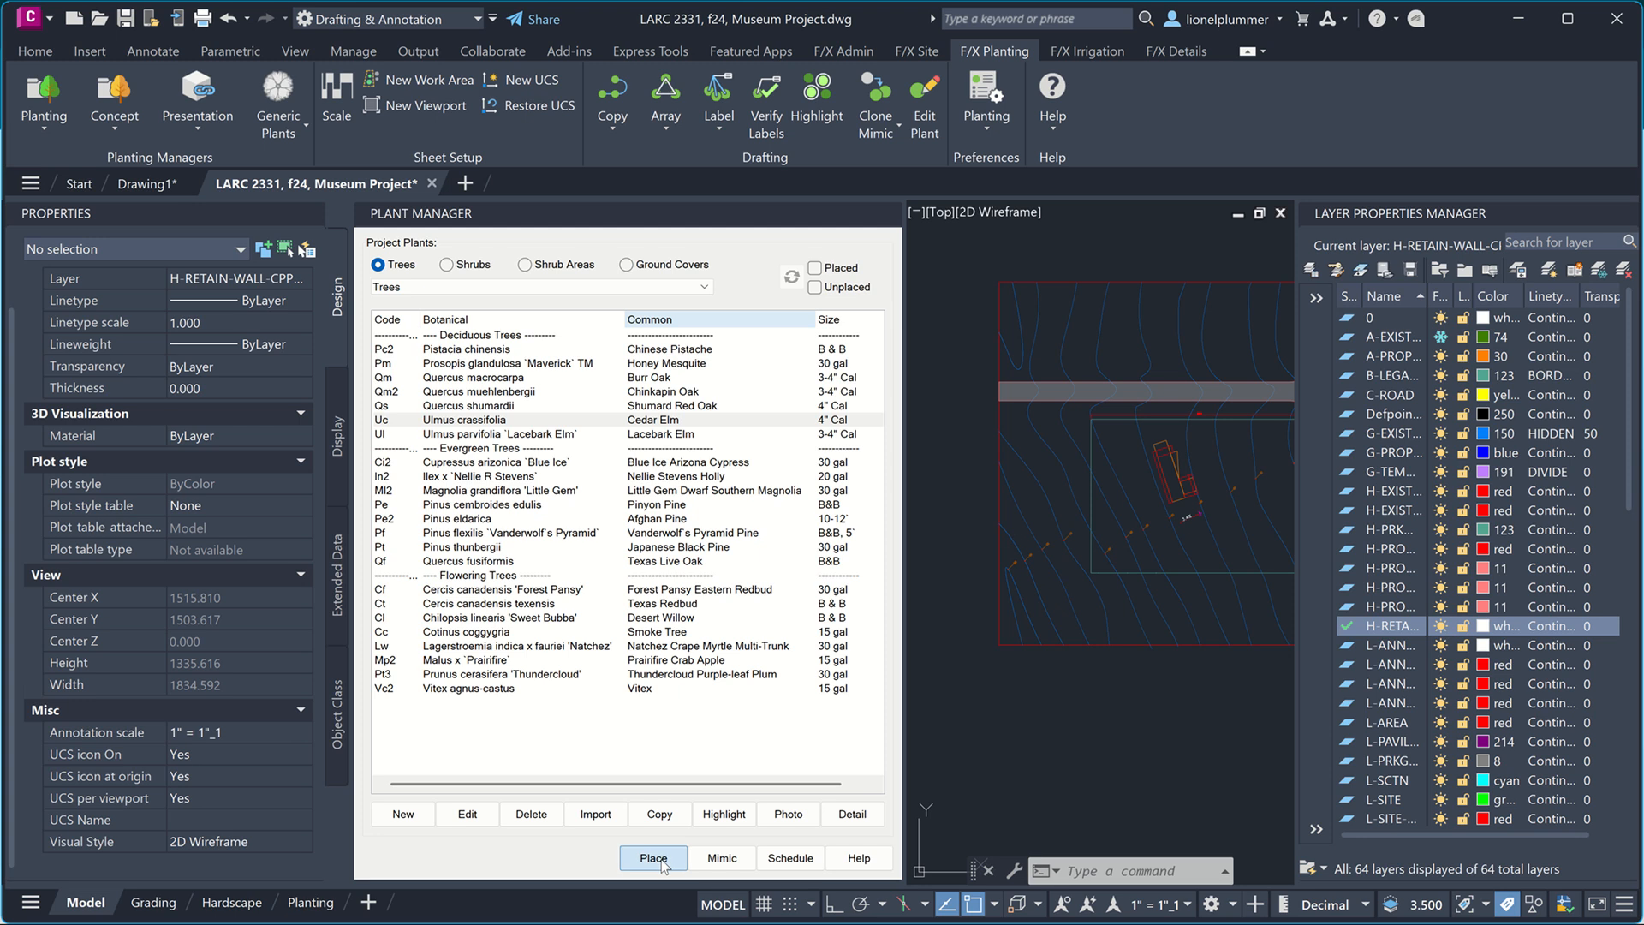
left_click(654, 859)
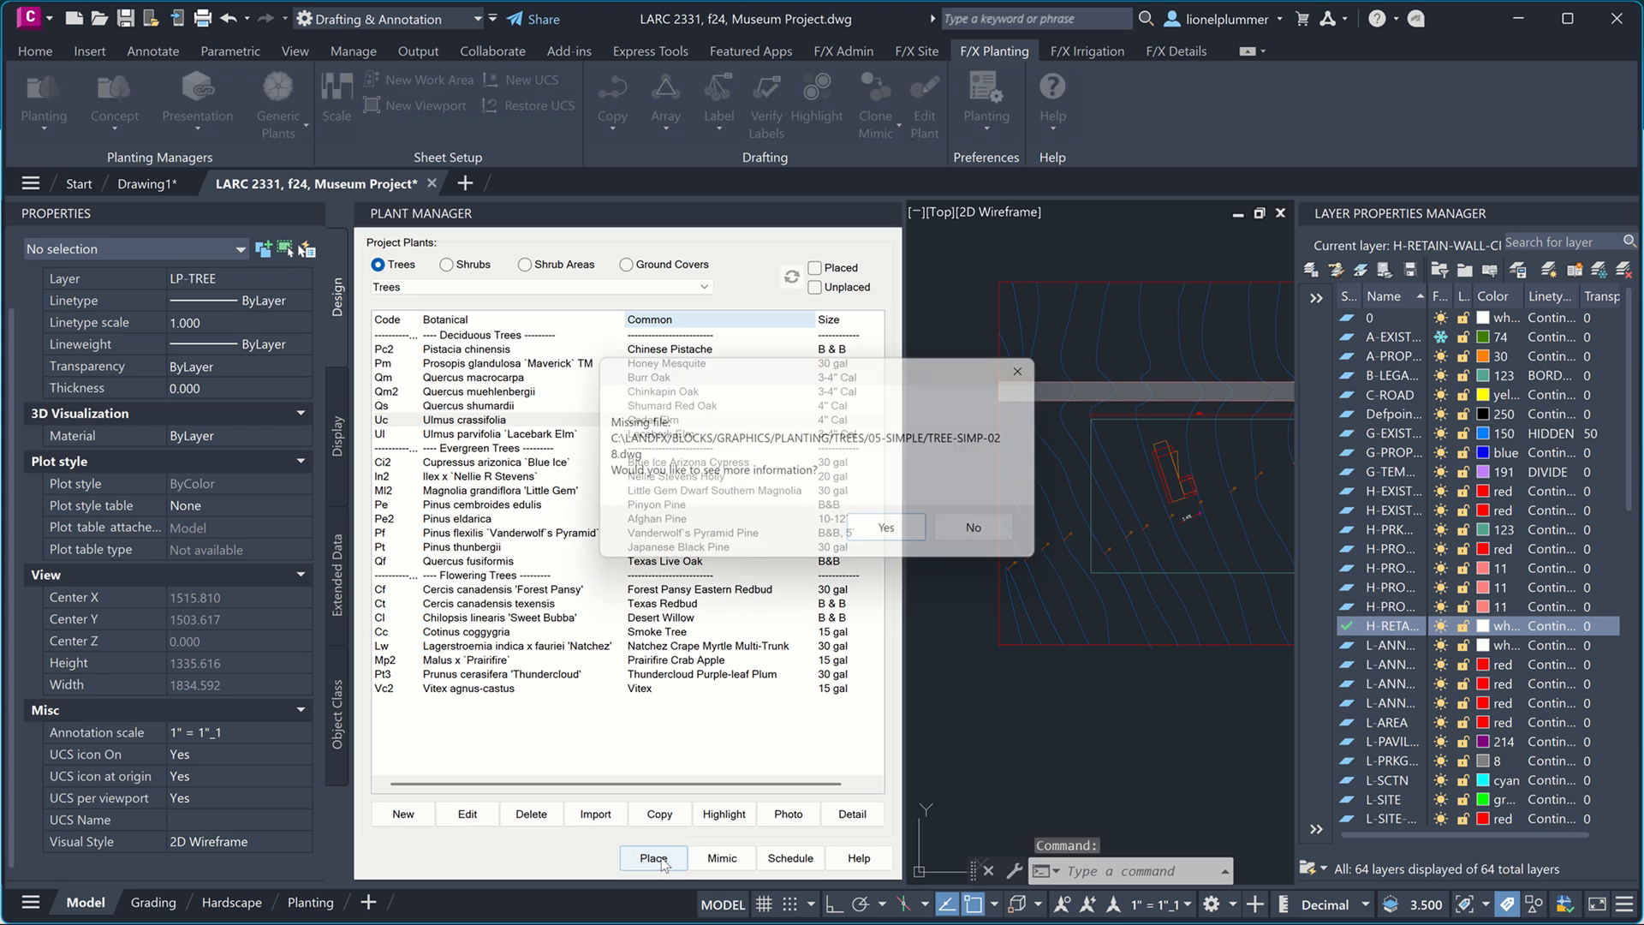
left_click(978, 540)
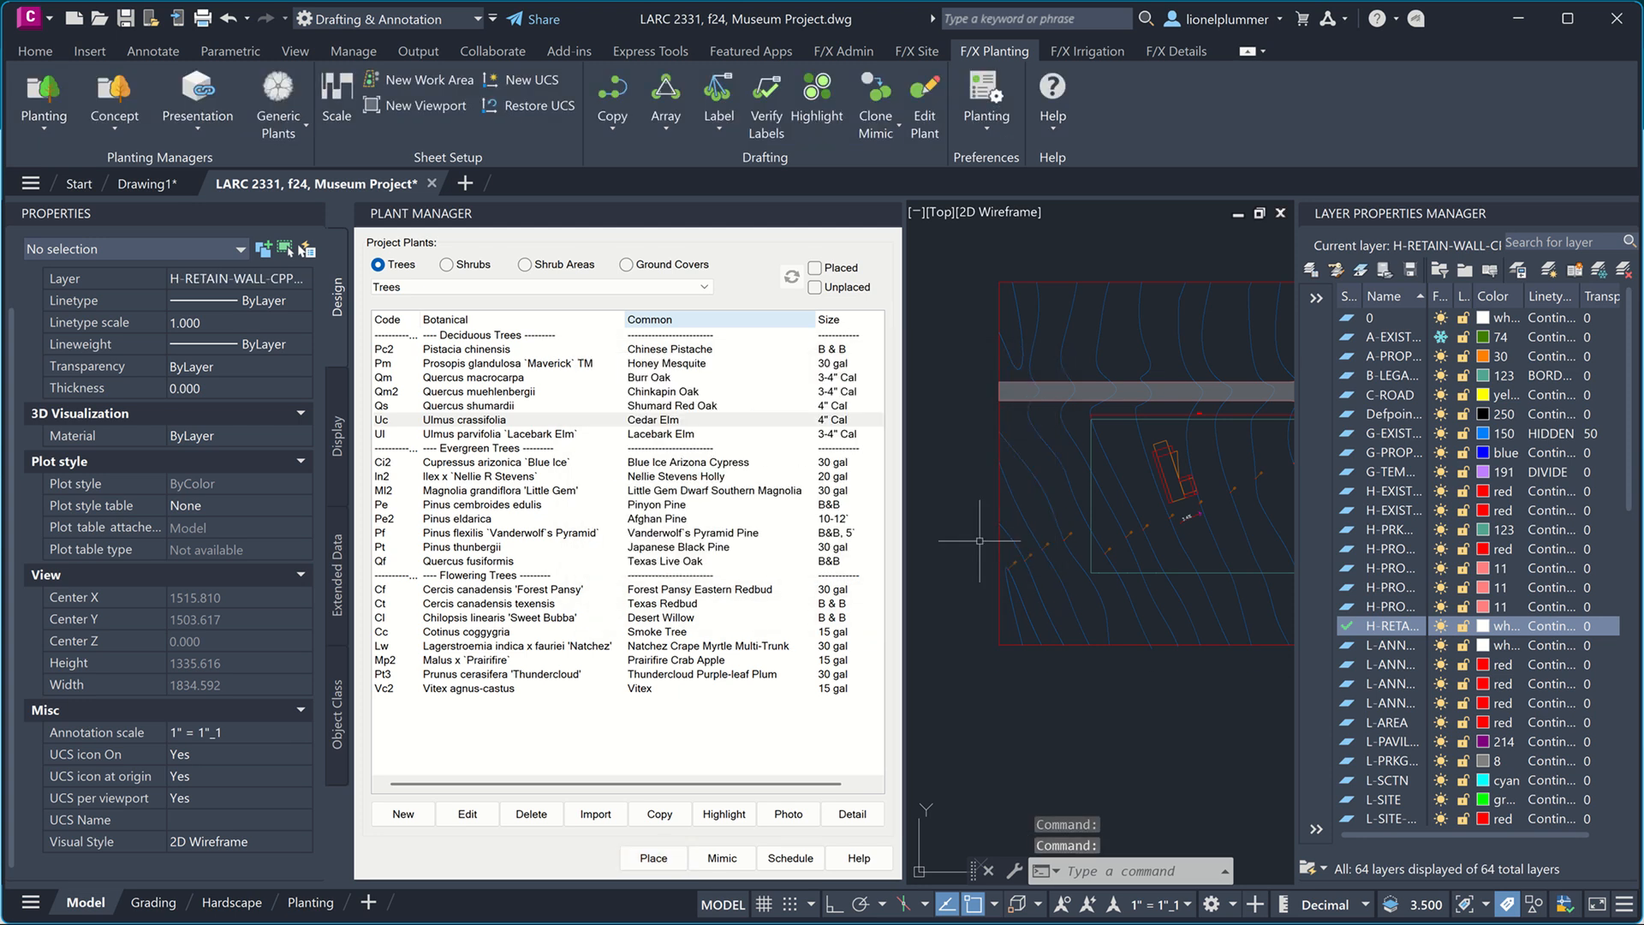
- Edit the Cedar Elm's plant info and assign the Deciduous symbol TREE-DCID-008 as its 2D symbol
left_click(689, 422)
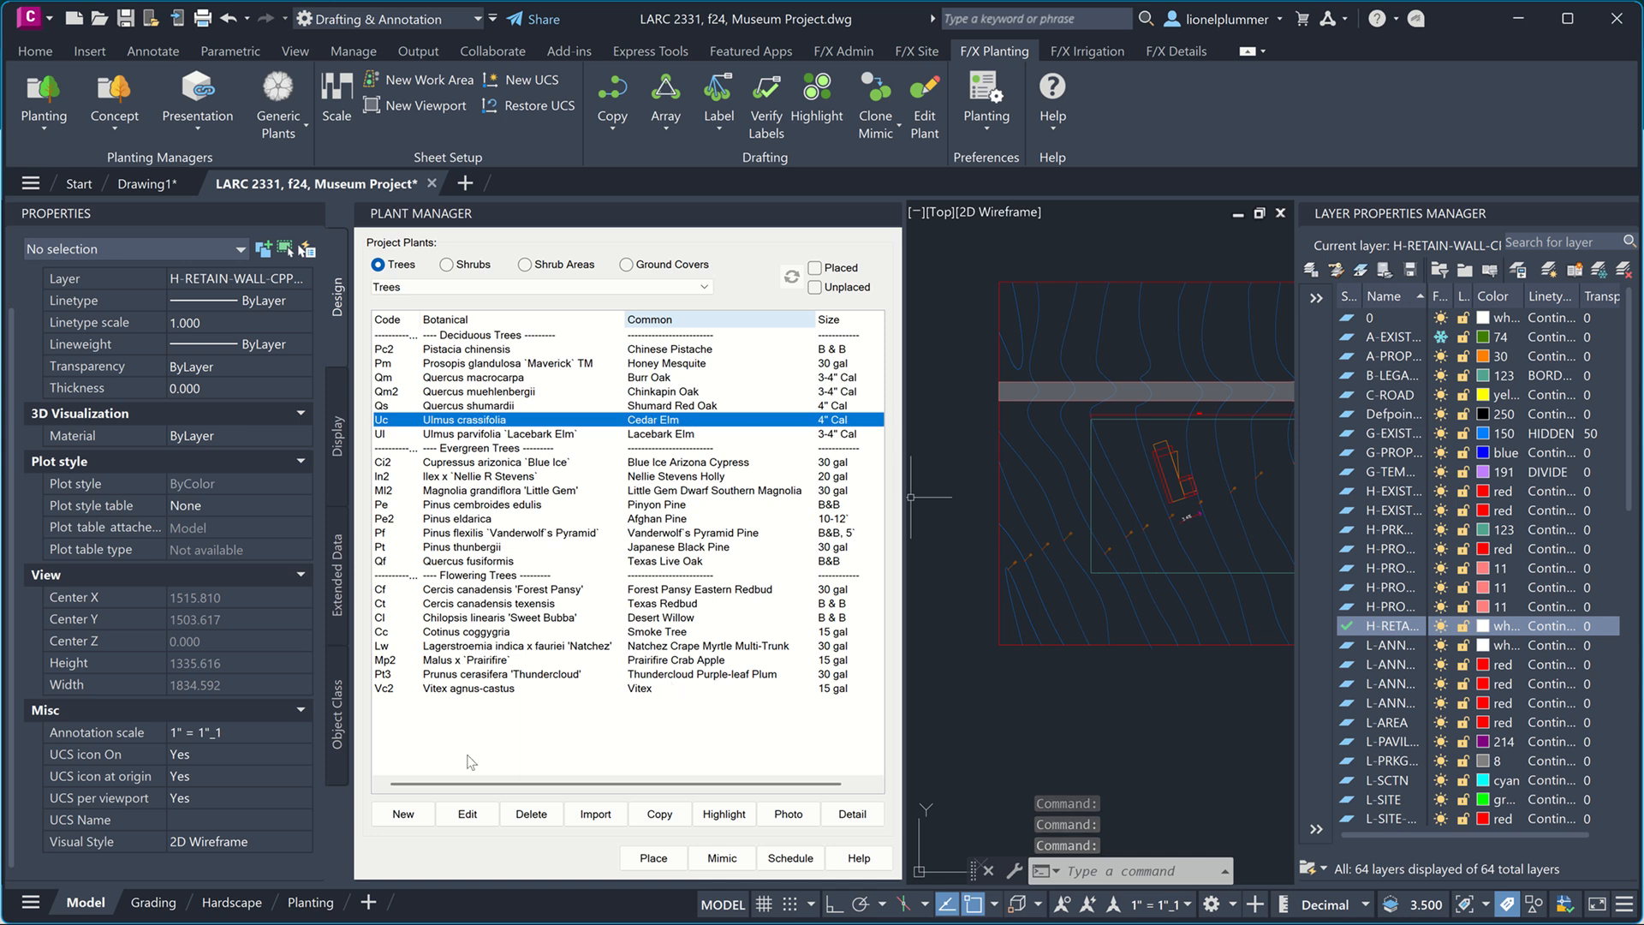
left_click(480, 815)
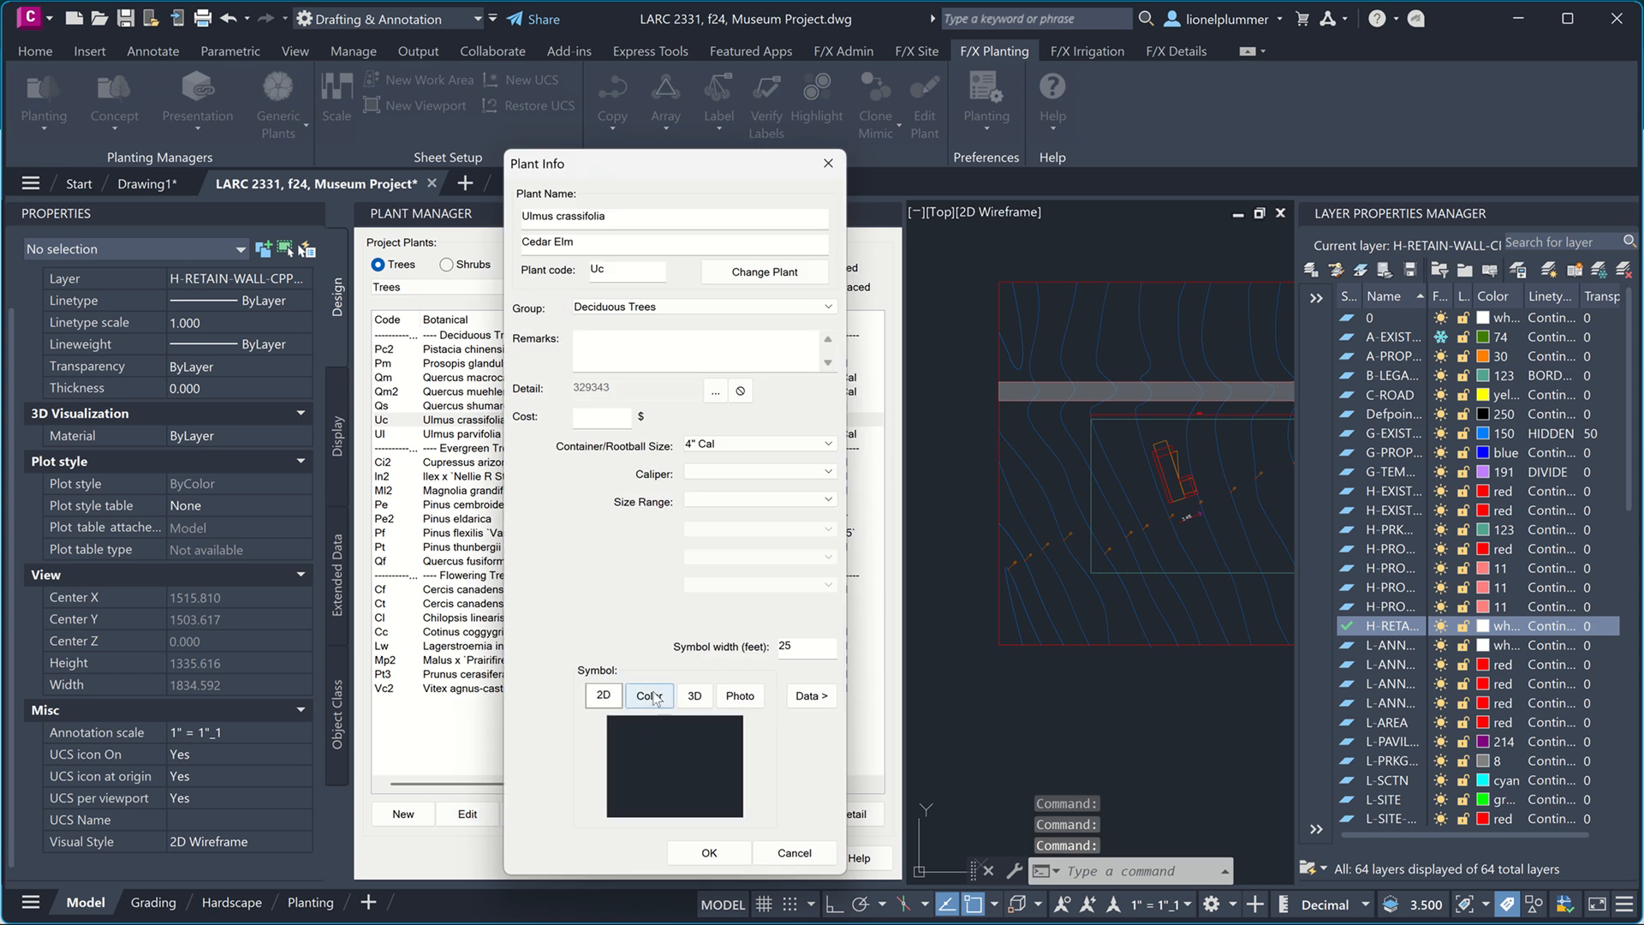
left_click(655, 697)
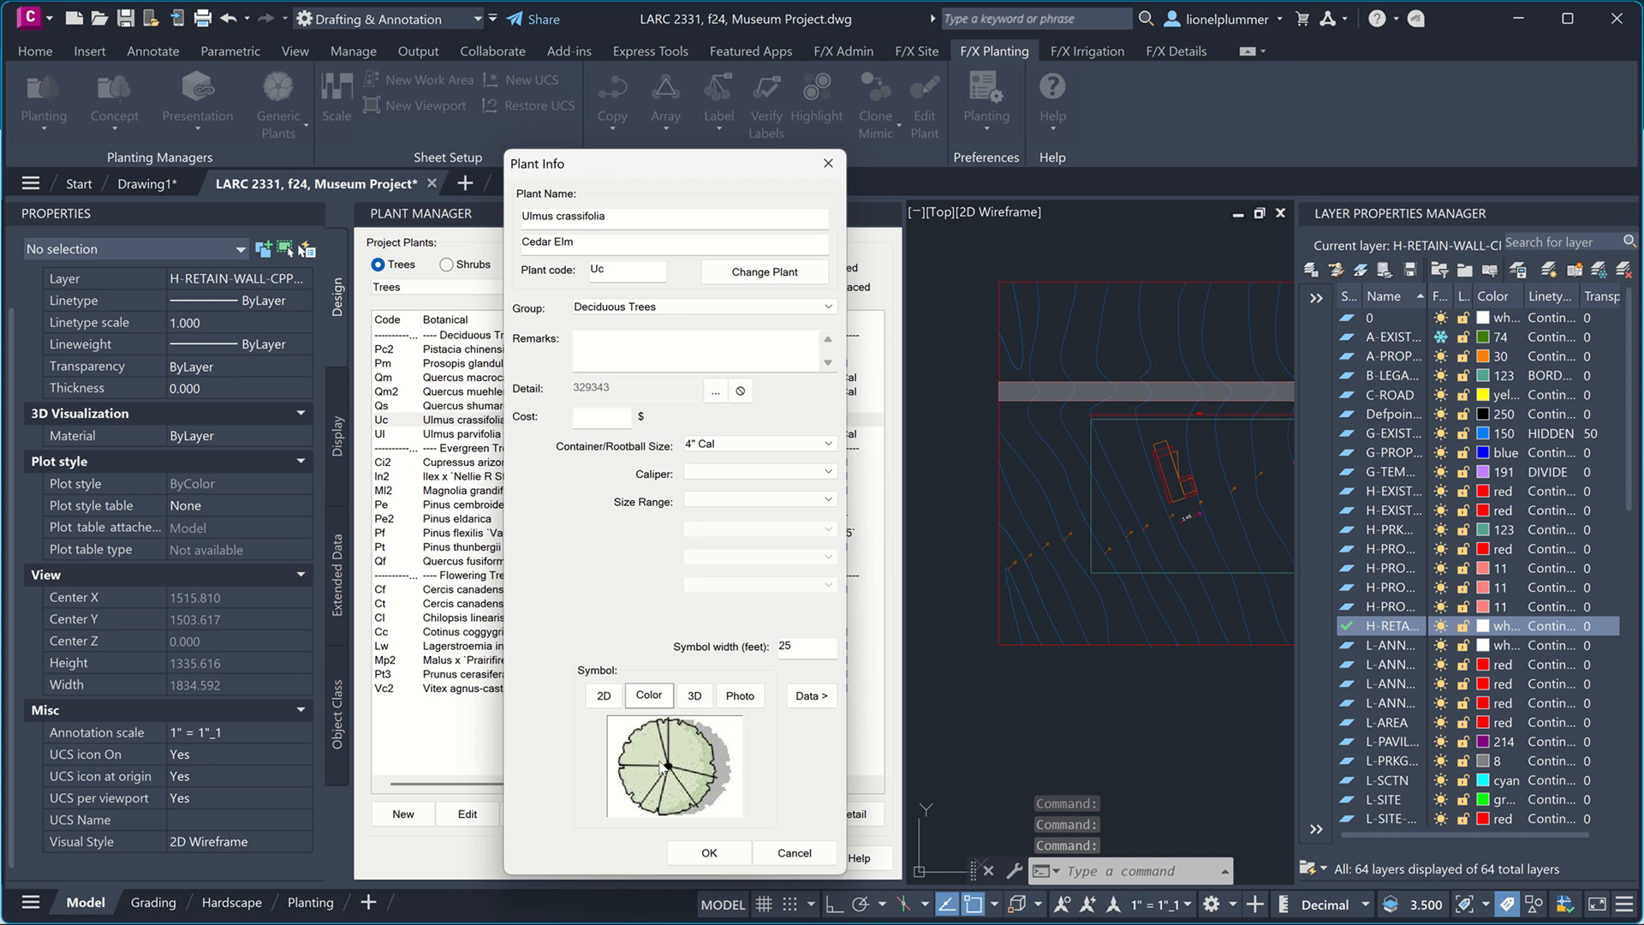
left_click(604, 696)
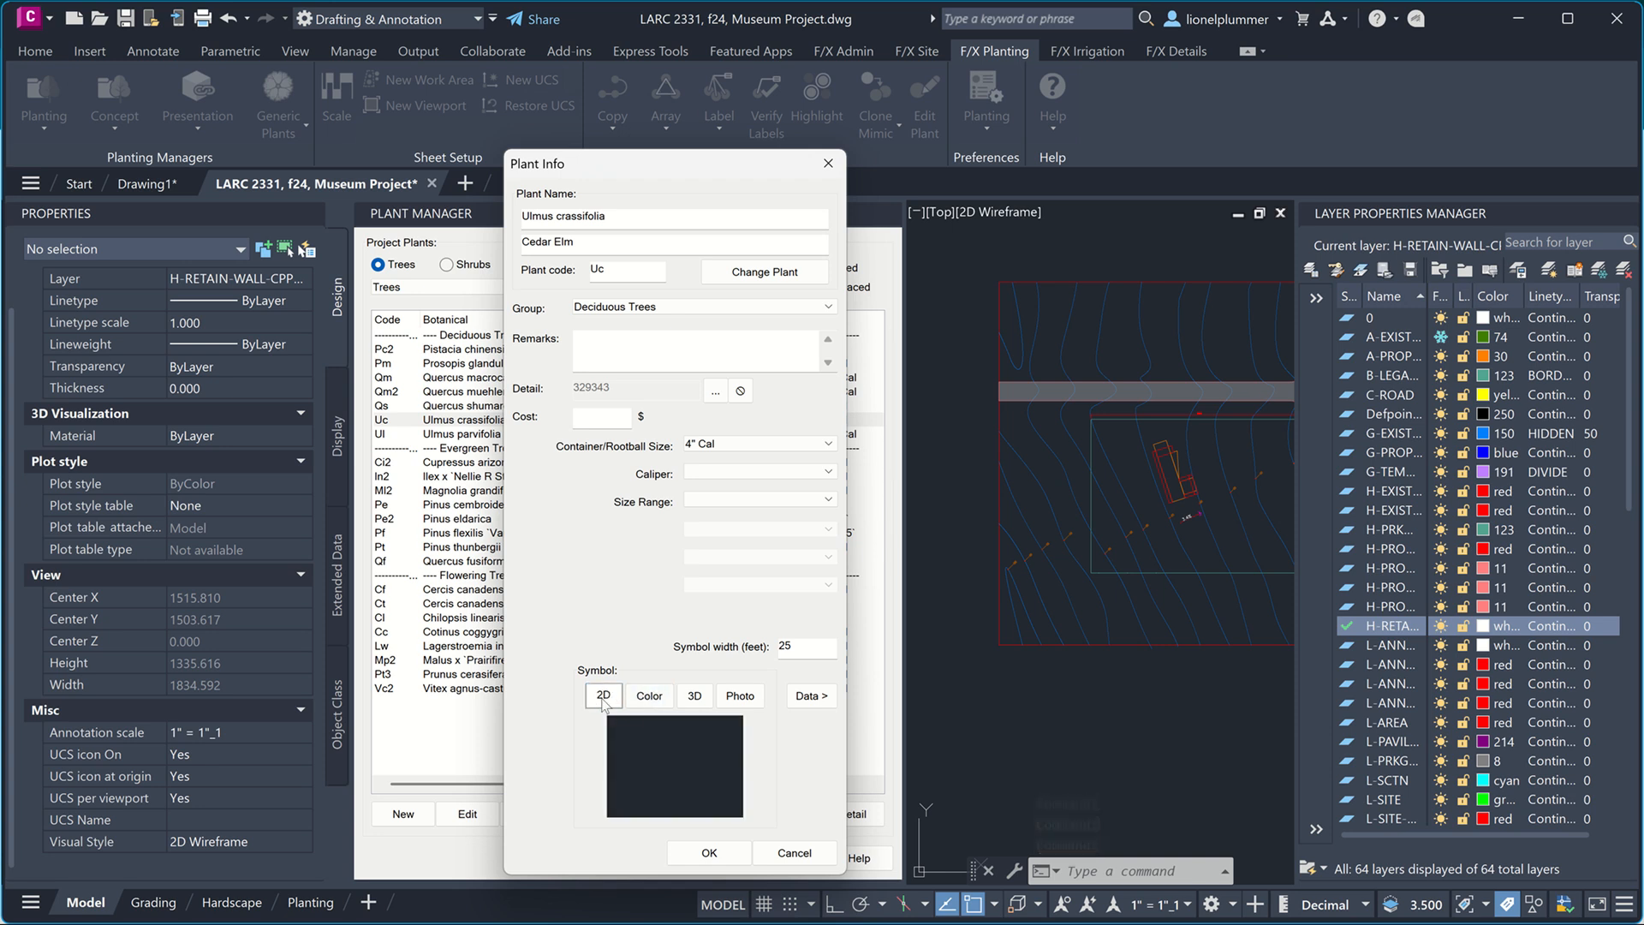
left_click(691, 759)
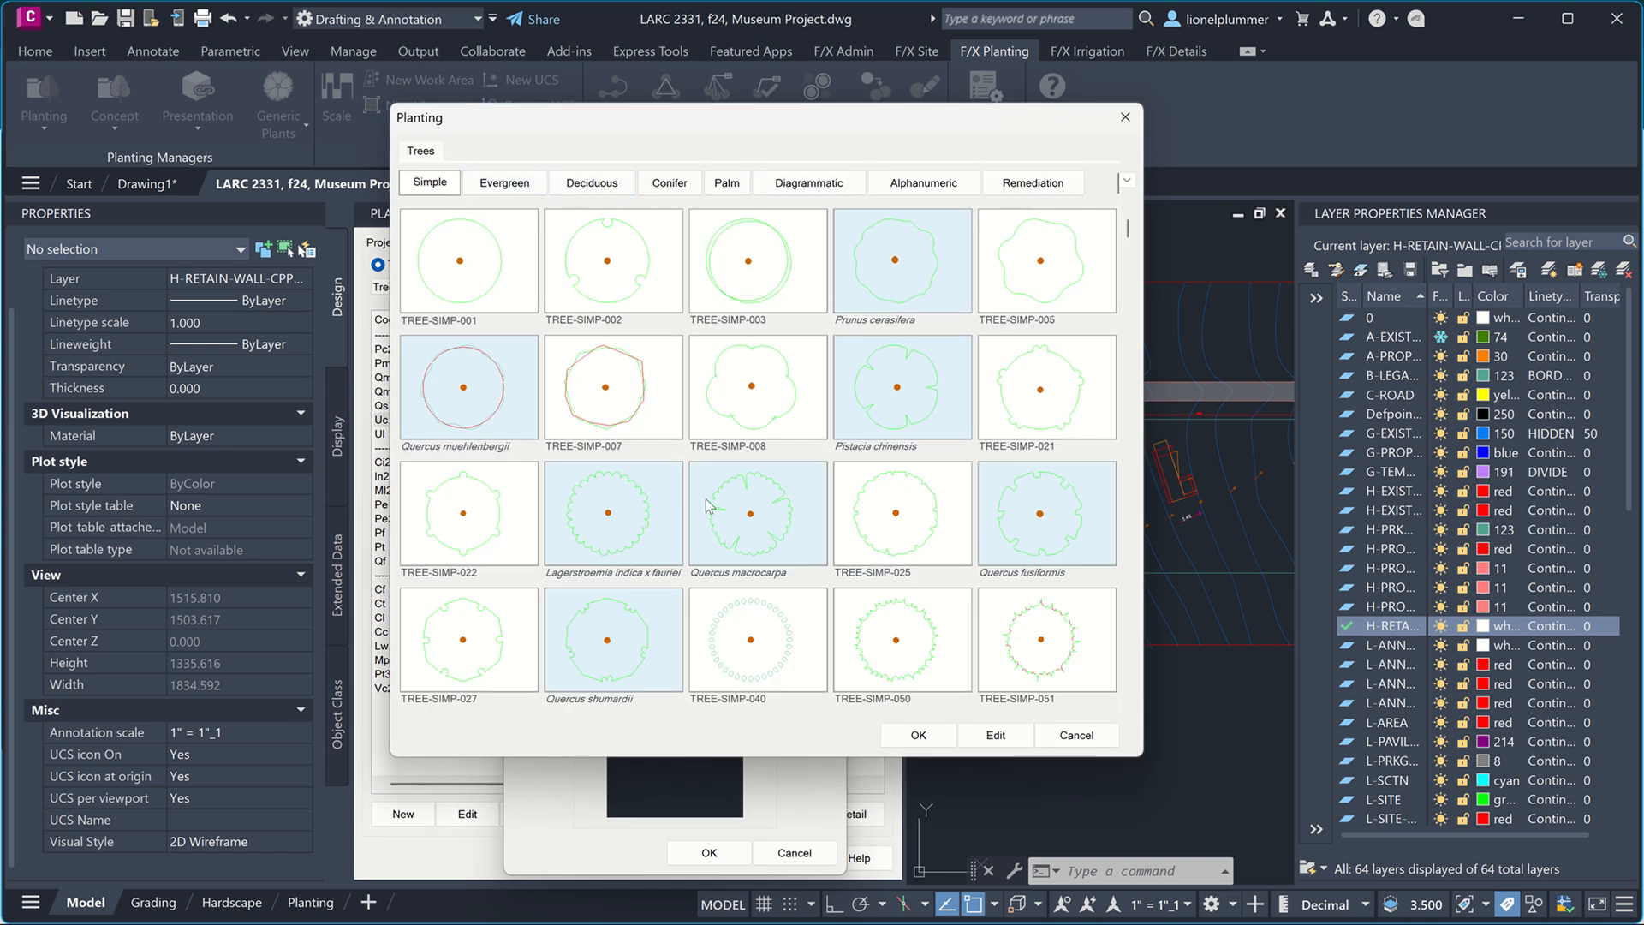
left_click(606, 183)
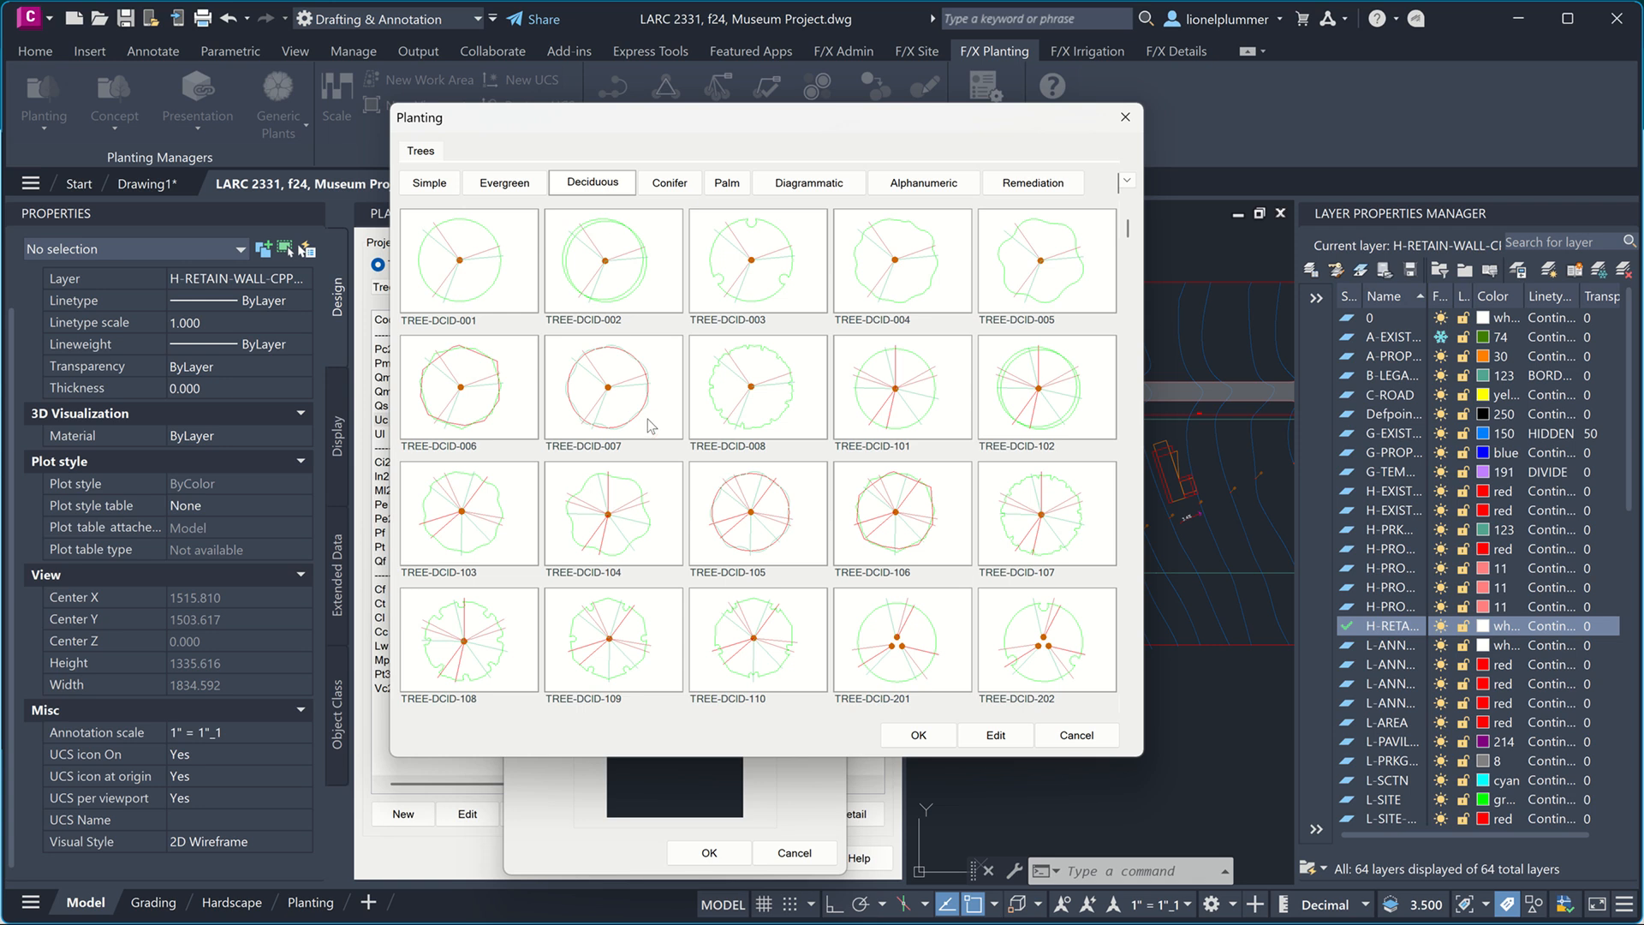
left_click(769, 399)
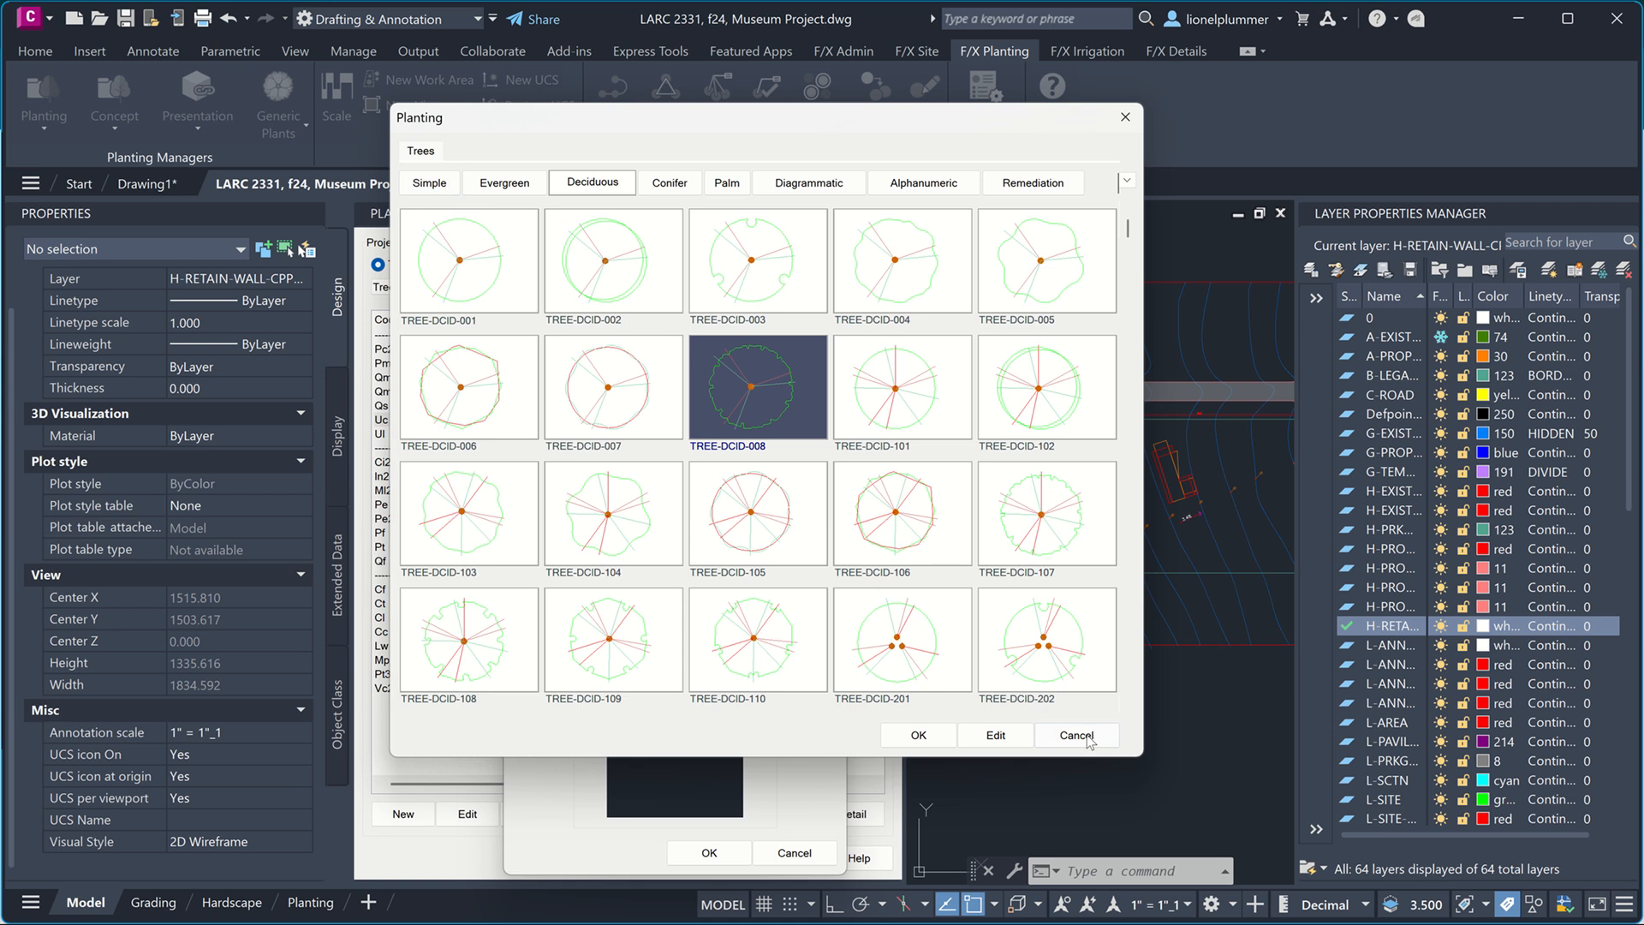
left_click(919, 737)
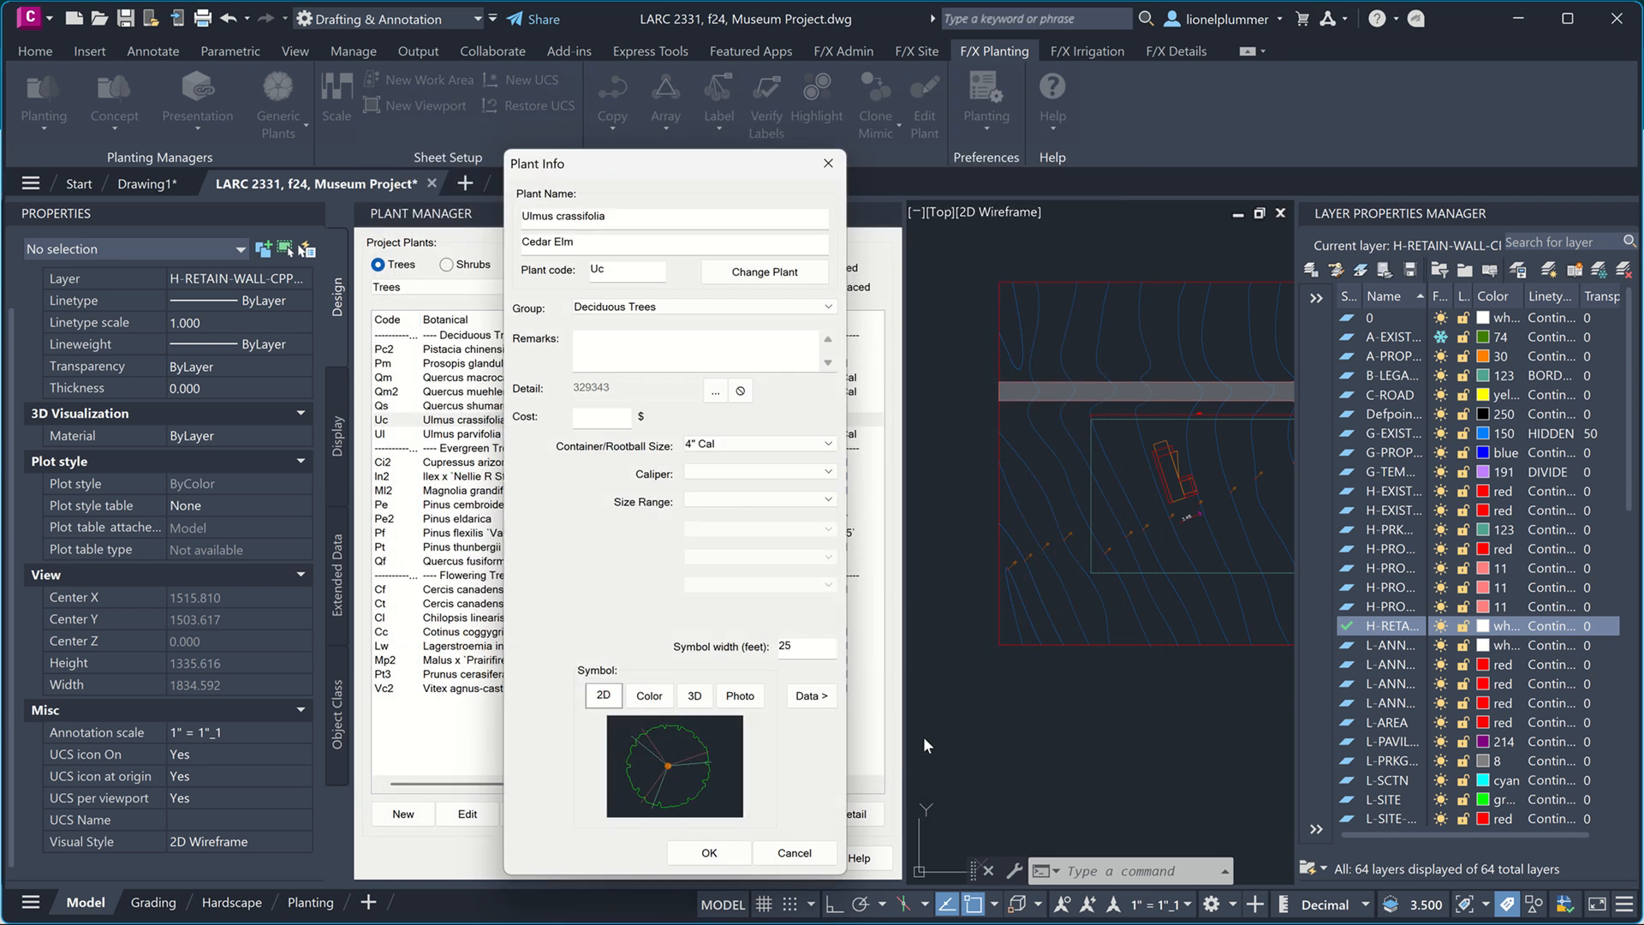
left_click(709, 853)
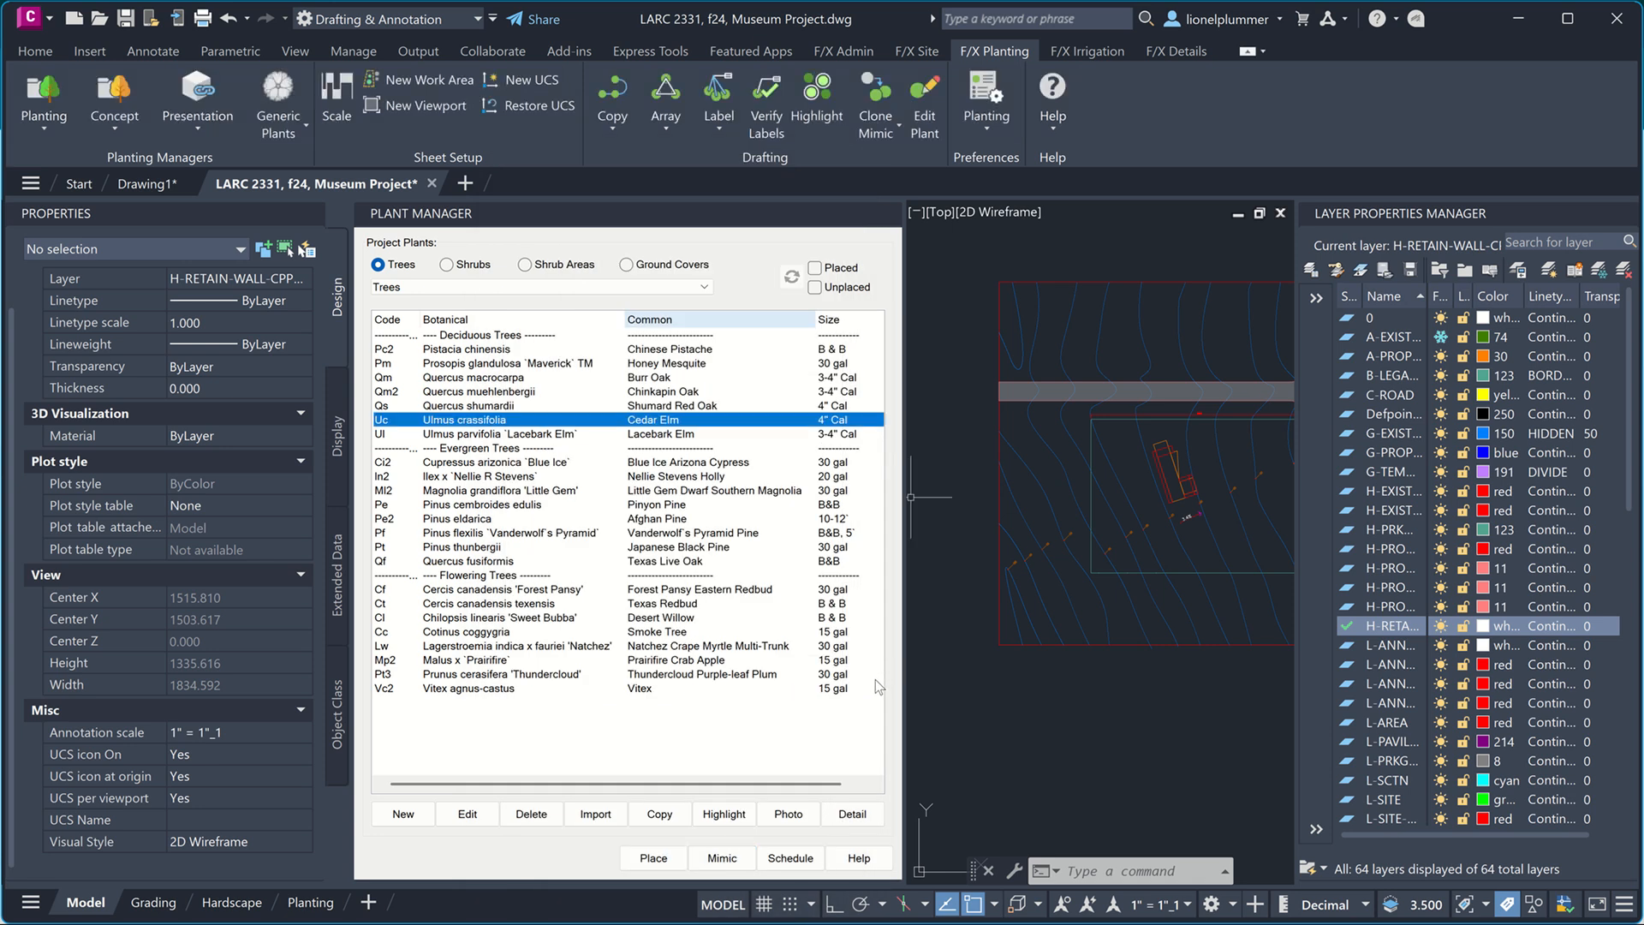
- Test the placement of the Cedar Elm, cancel it without inserting a tree, and close the Plant Manager
left_click(668, 861)
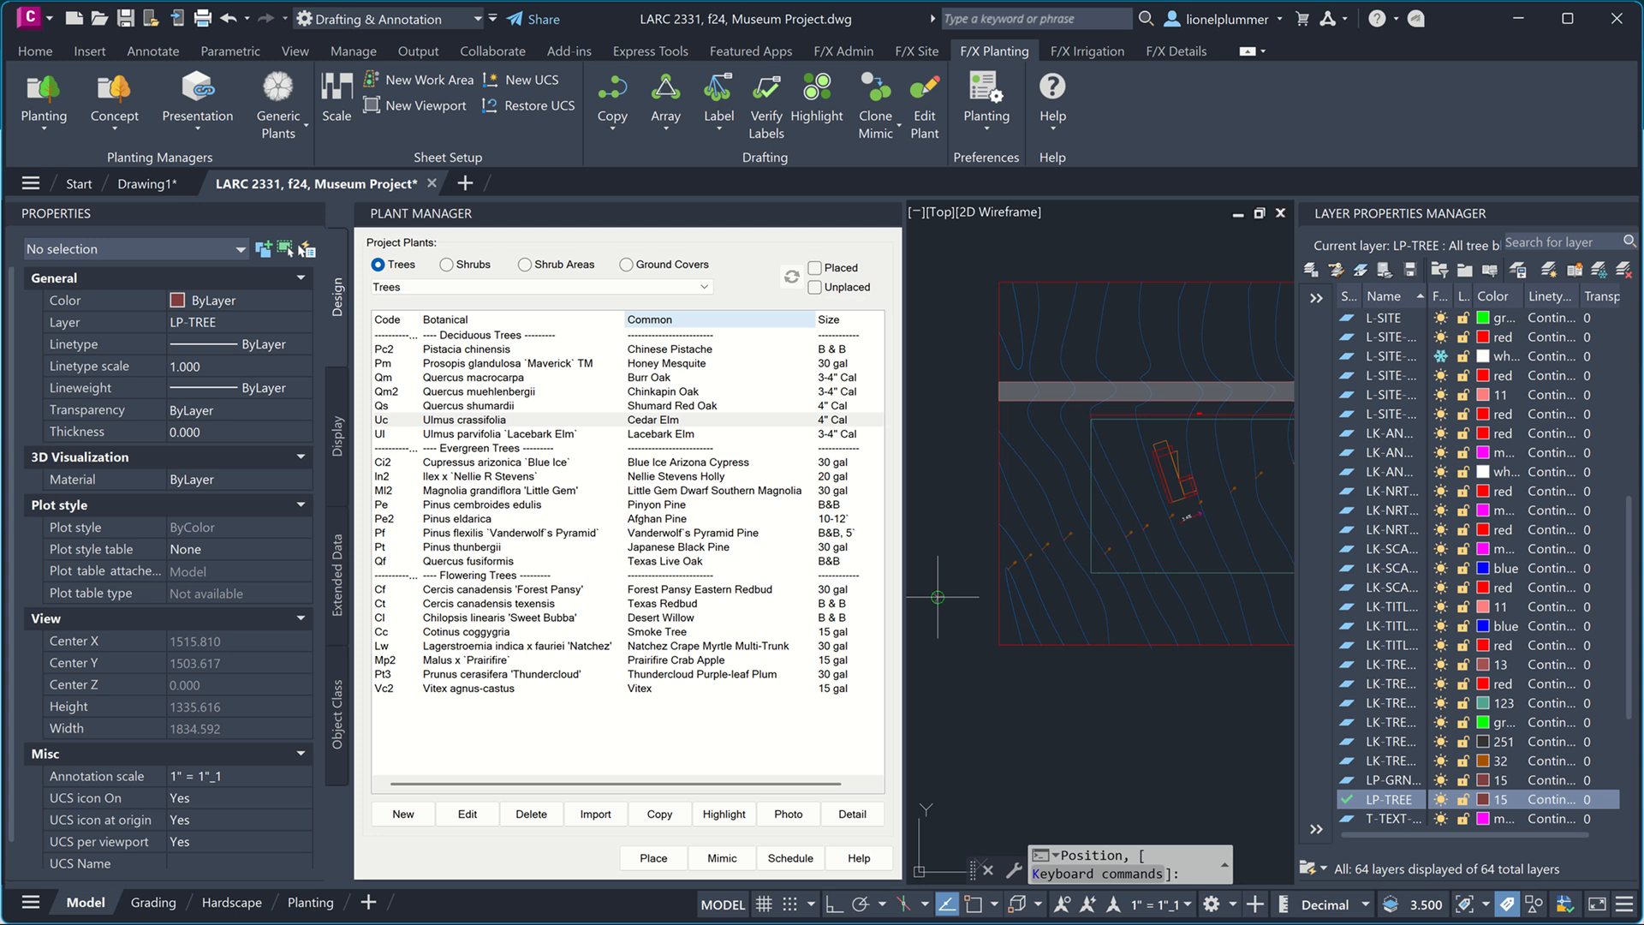
key("Escape")
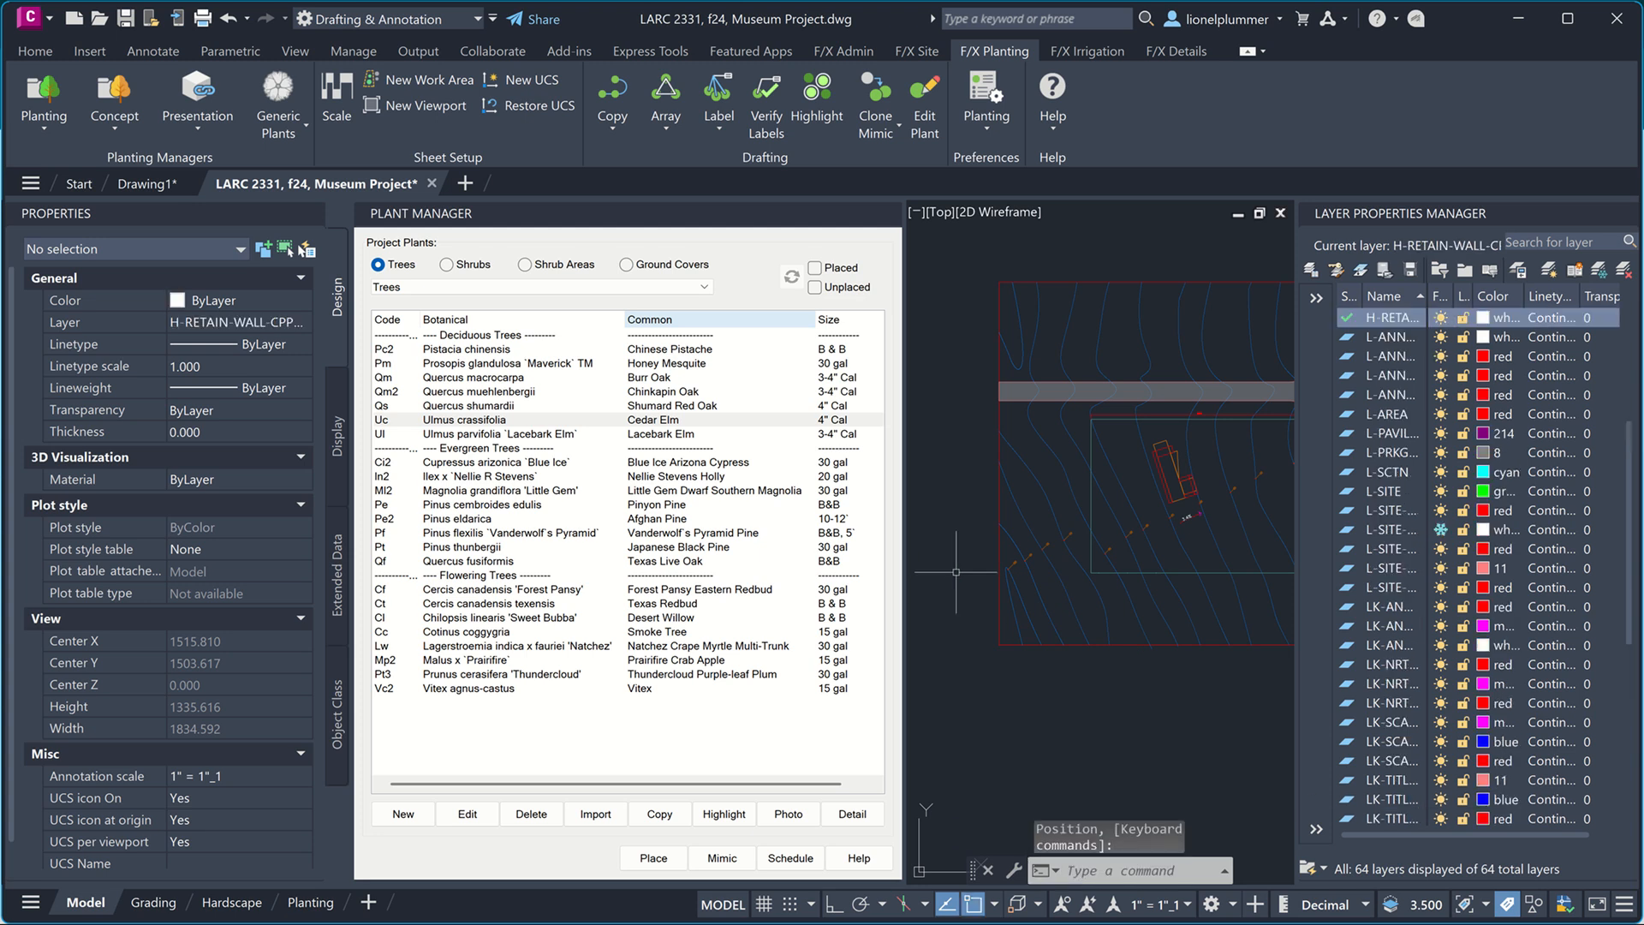
left_click(891, 213)
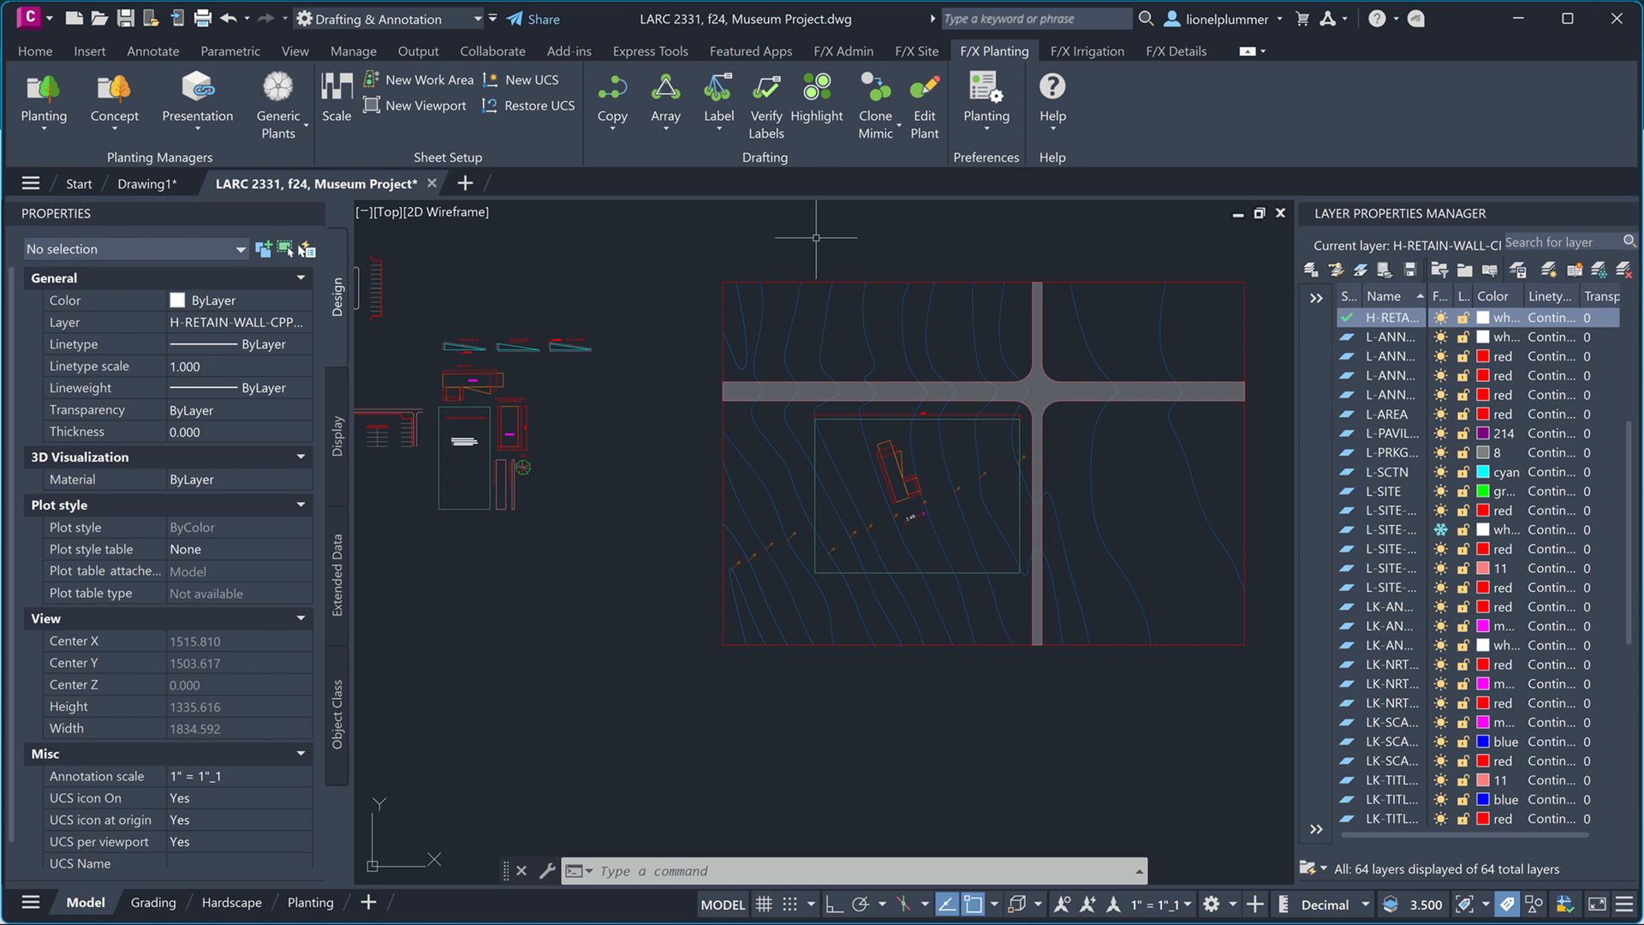
- Set the Land F/X plot scale to Imperial 1" = 20 FT with Decimal Feet drawing units, without rescaling objects
left_click(838, 53)
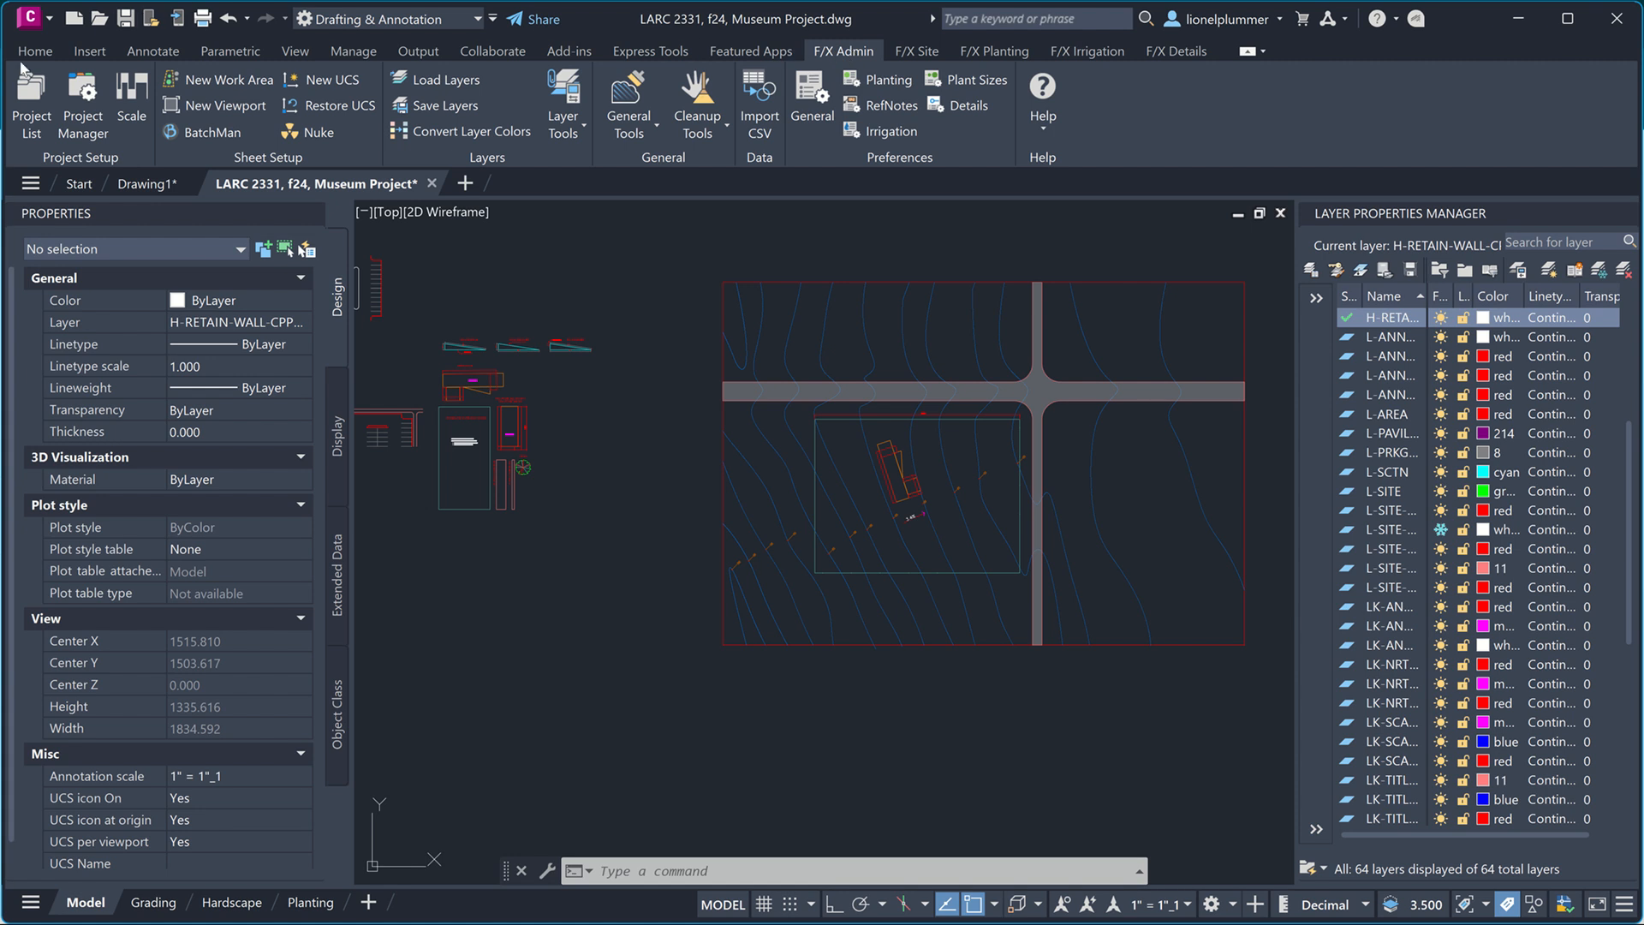
left_click(136, 79)
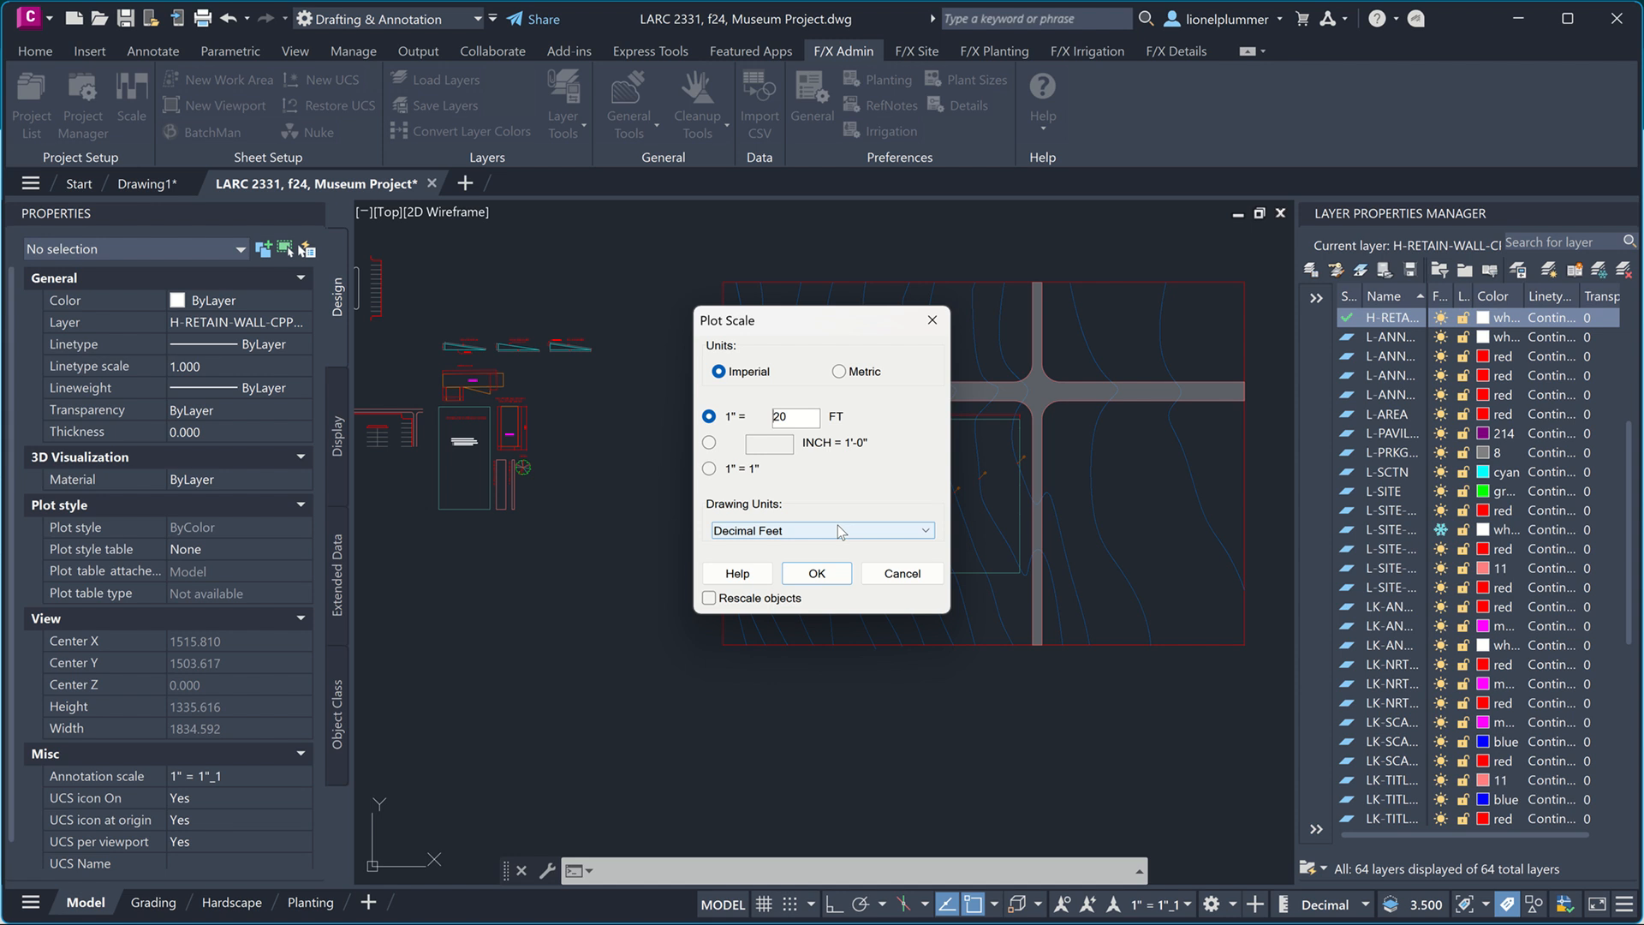
left_click(817, 573)
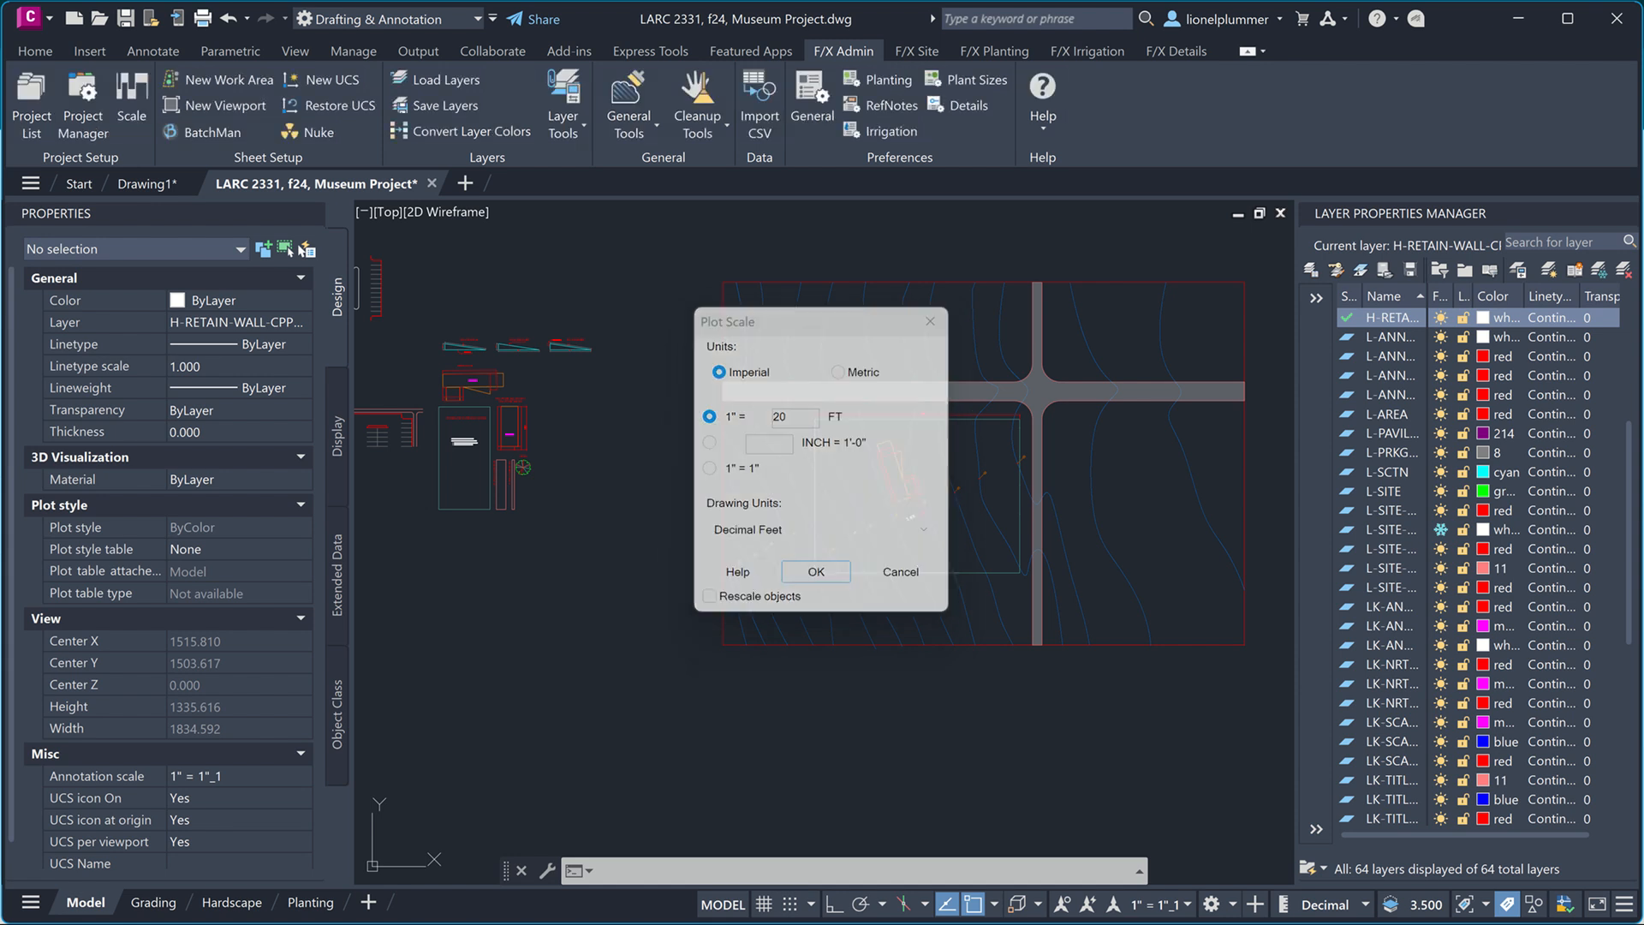